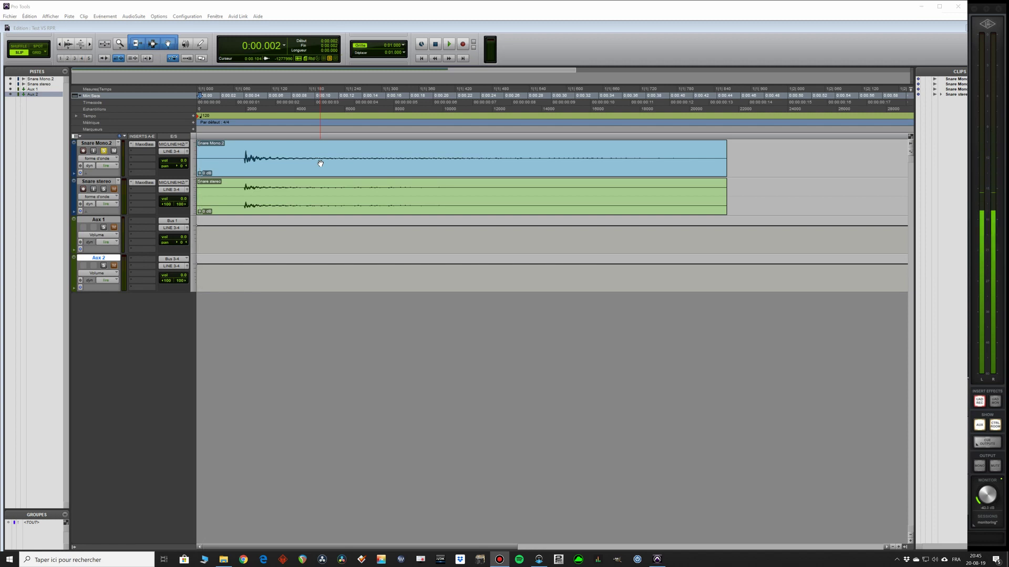
- Show the Snare Mono clip's source file in Explorer, review the Fichier Test folder's WAV files, and minimise the window
{"action": "right_click", "coordinate": [955, 93]}
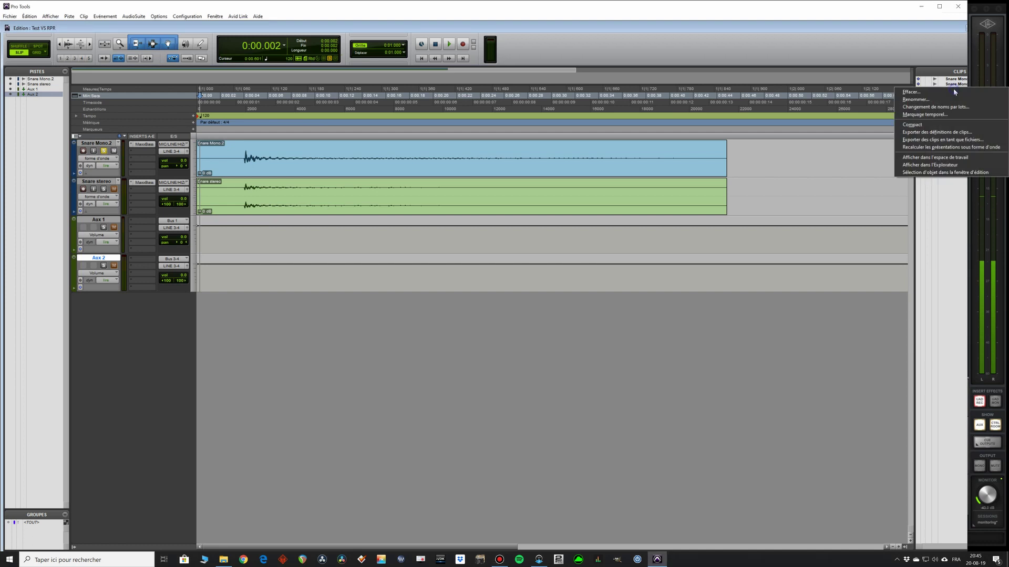
{"action": "left_click", "coordinate": [922, 167]}
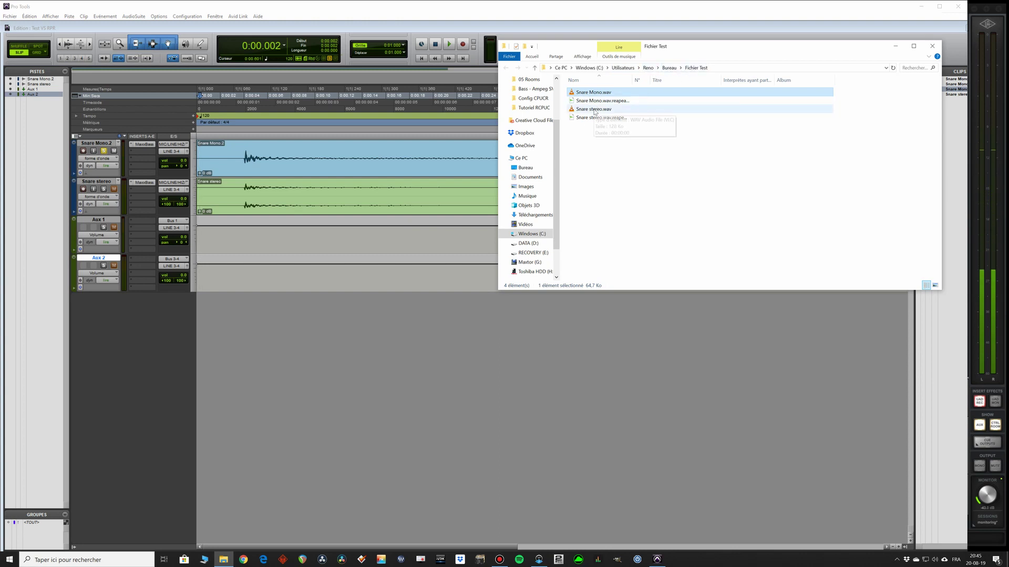
{"action": "left_click", "coordinate": [895, 46]}
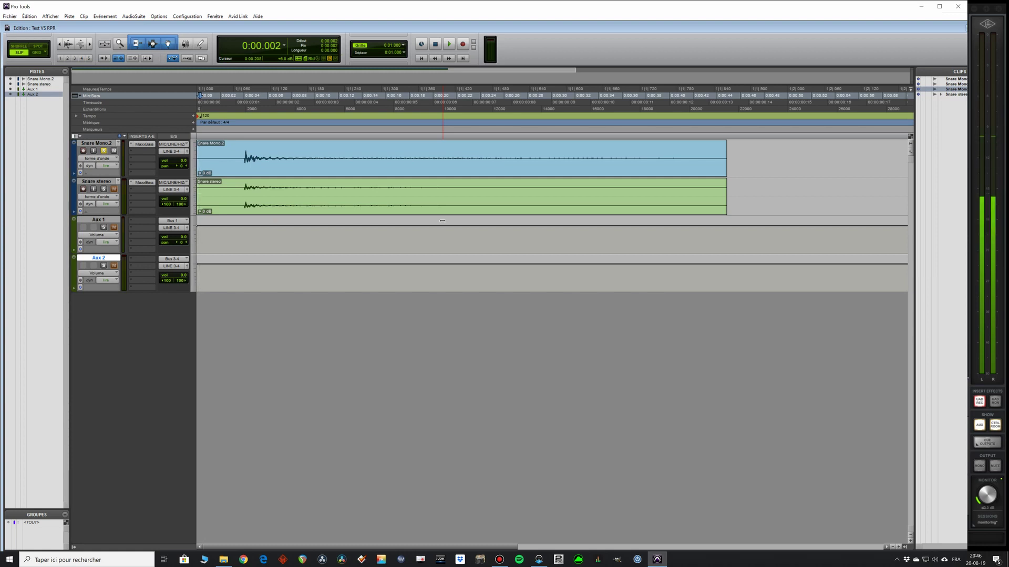
- Review the track types offered for creating a new track, and cancel without adding one
{"action": "left_click", "coordinate": [69, 16]}
{"action": "left_click", "coordinate": [84, 24]}
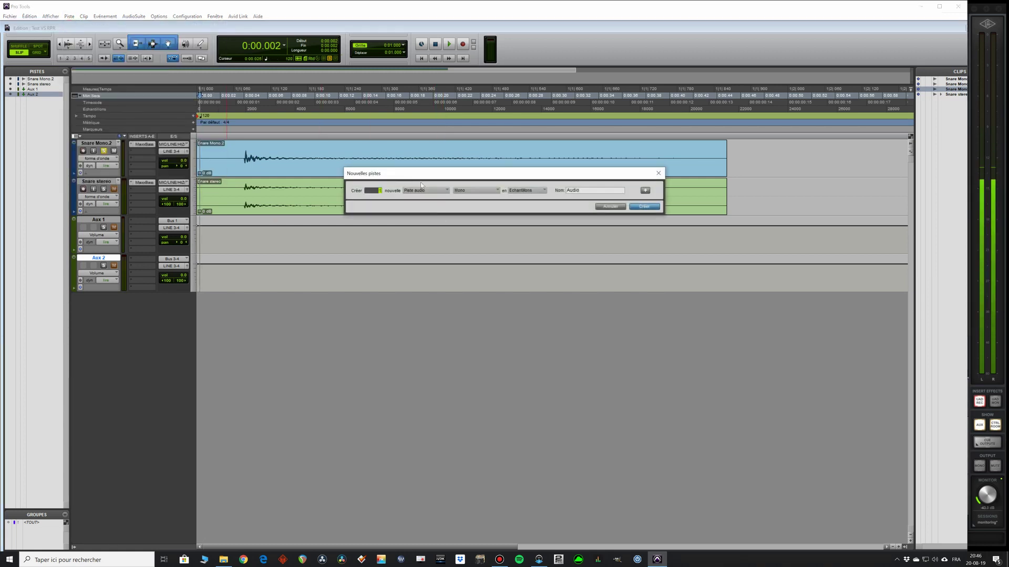
{"action": "left_click", "coordinate": [435, 190]}
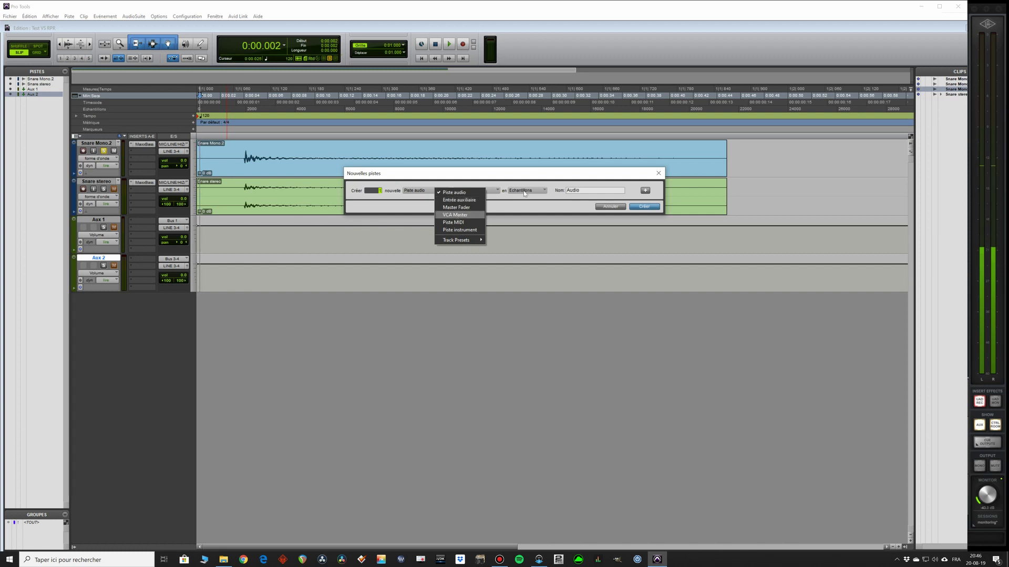
{"action": "left_click", "coordinate": [659, 173]}
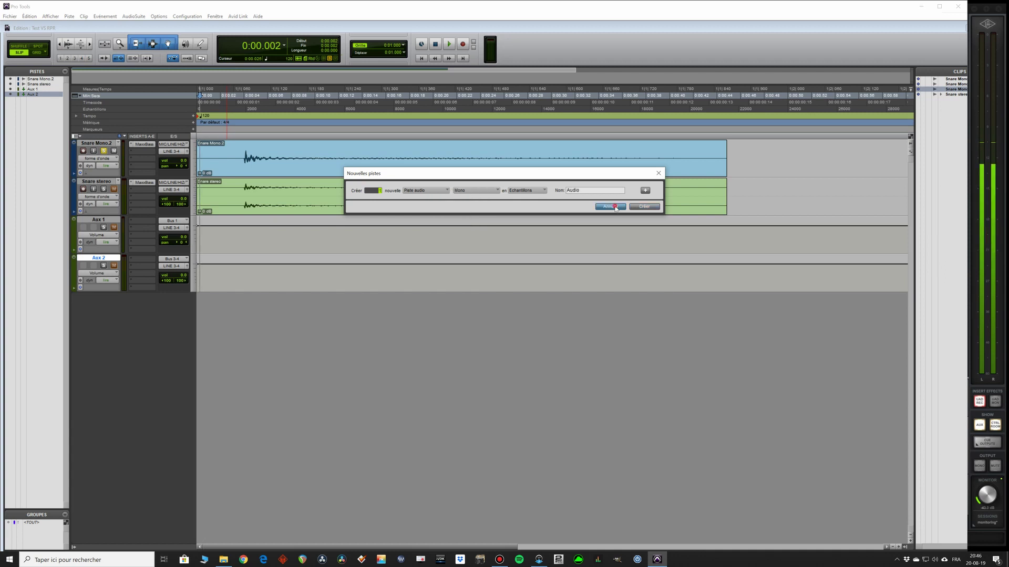
{"action": "left_click", "coordinate": [660, 173]}
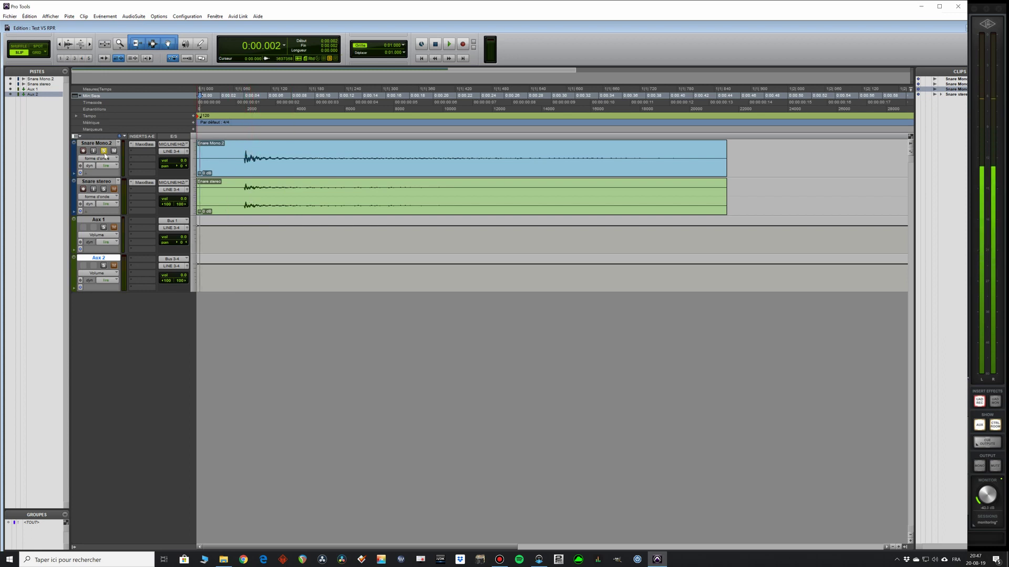
- Open MaxxBass on the Snare Mono.2 track and browse the mono and mono/stereo plug-in versions available in the Autre category
{"action": "left_click", "coordinate": [145, 145]}
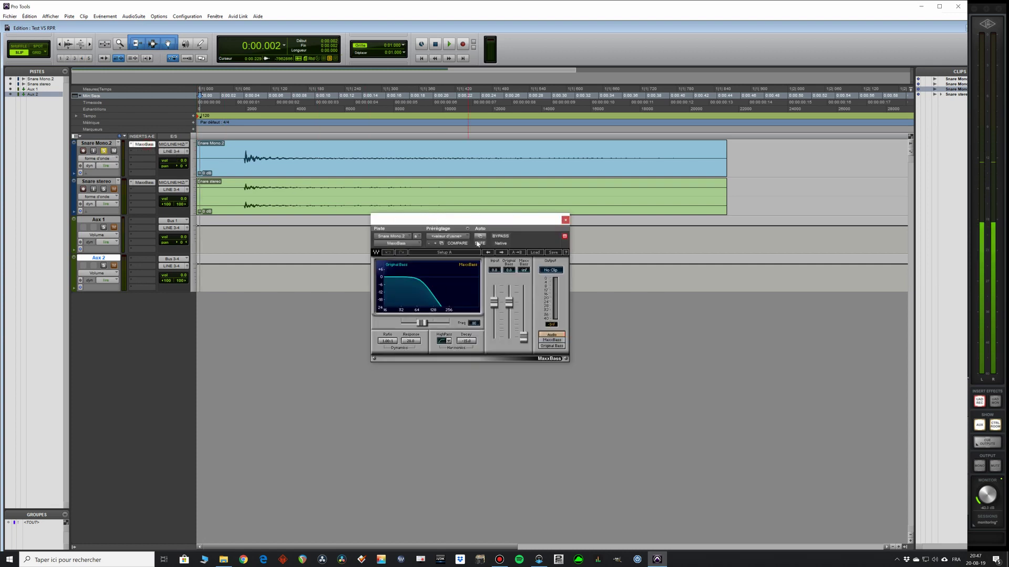
{"action": "mouse_move", "coordinate": [480, 219]}
{"action": "left_mouse_down"}
{"action": "mouse_move", "coordinate": [418, 231]}
{"action": "mouse_move", "coordinate": [490, 231]}
{"action": "left_mouse_up"}
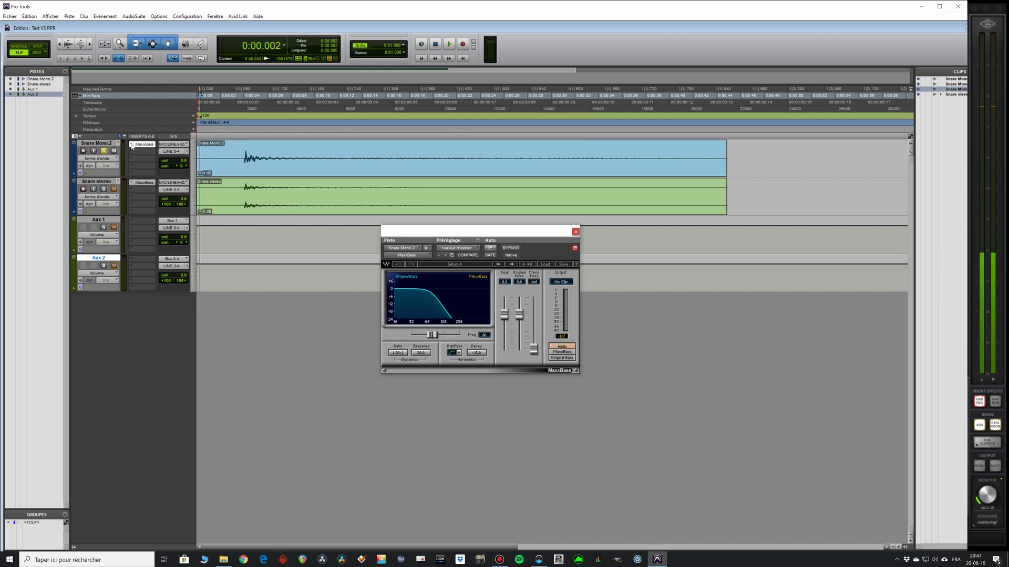
{"action": "left_click", "coordinate": [410, 256]}
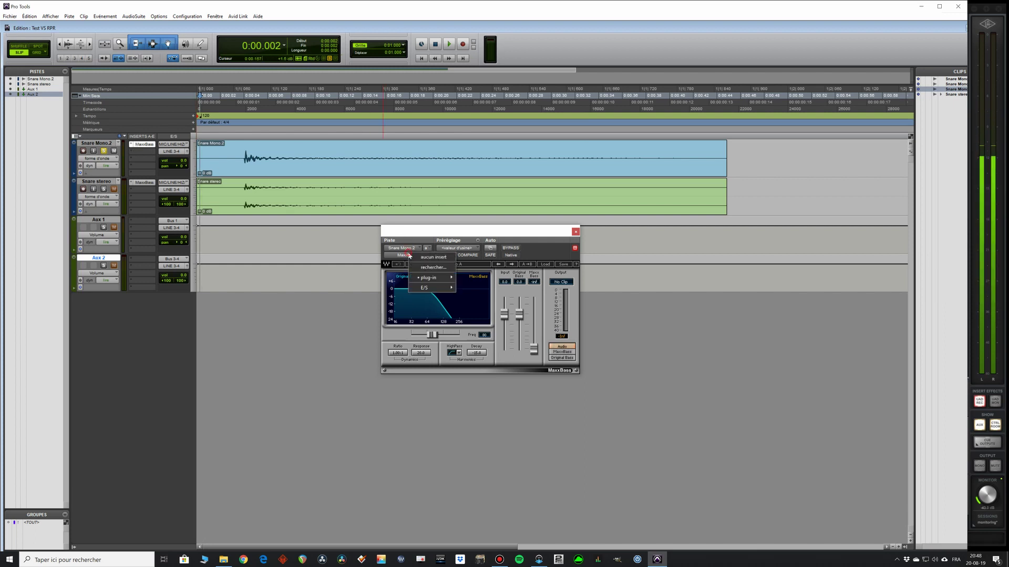
{"action": "mouse_move", "coordinate": [428, 277]}
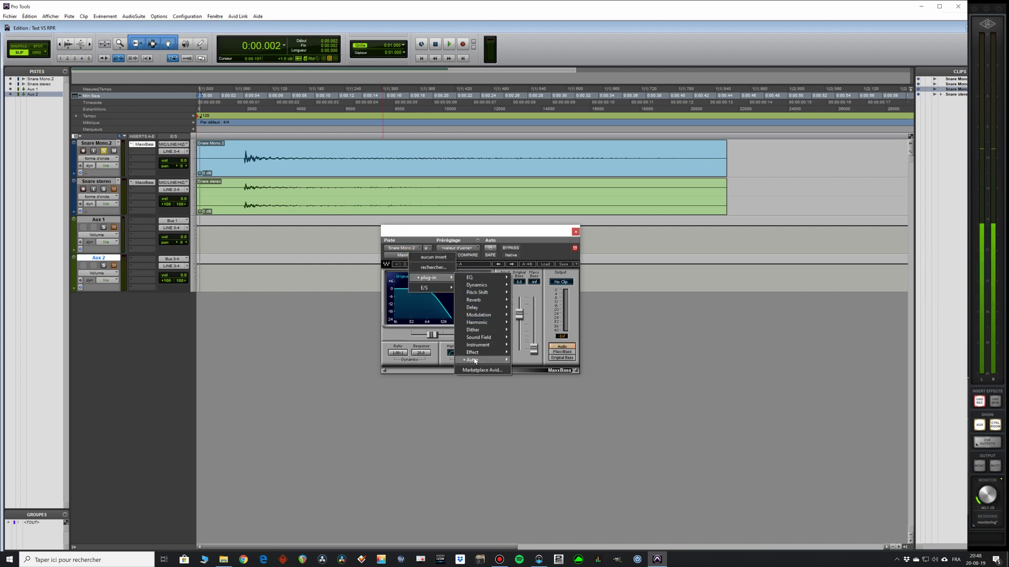
{"action": "mouse_move", "coordinate": [472, 360]}
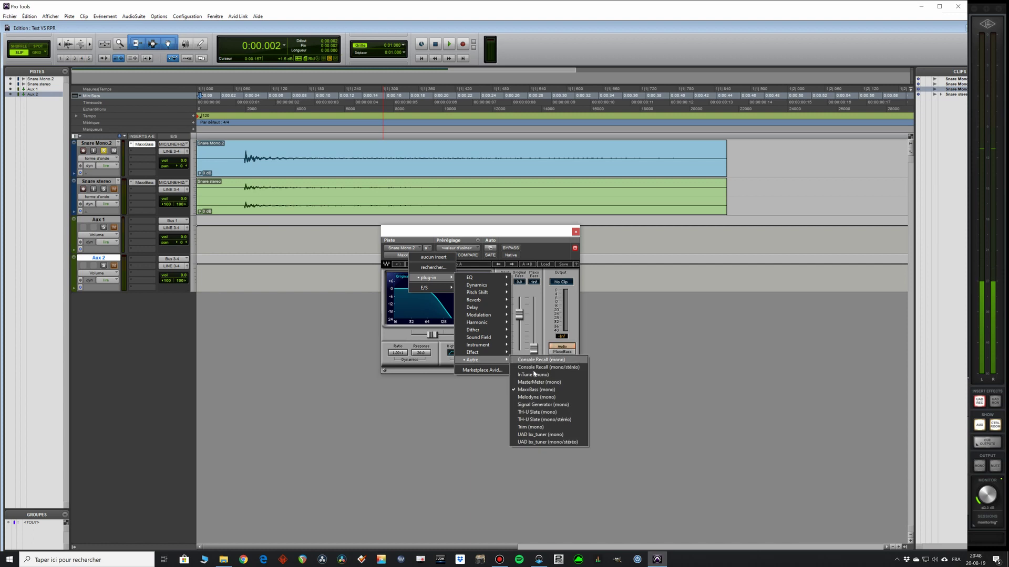
- Open MaxxBass on the Snare stereo track, browse the multichannel plug-ins in the Autre category, and close the plug-in window
{"action": "left_click", "coordinate": [141, 183]}
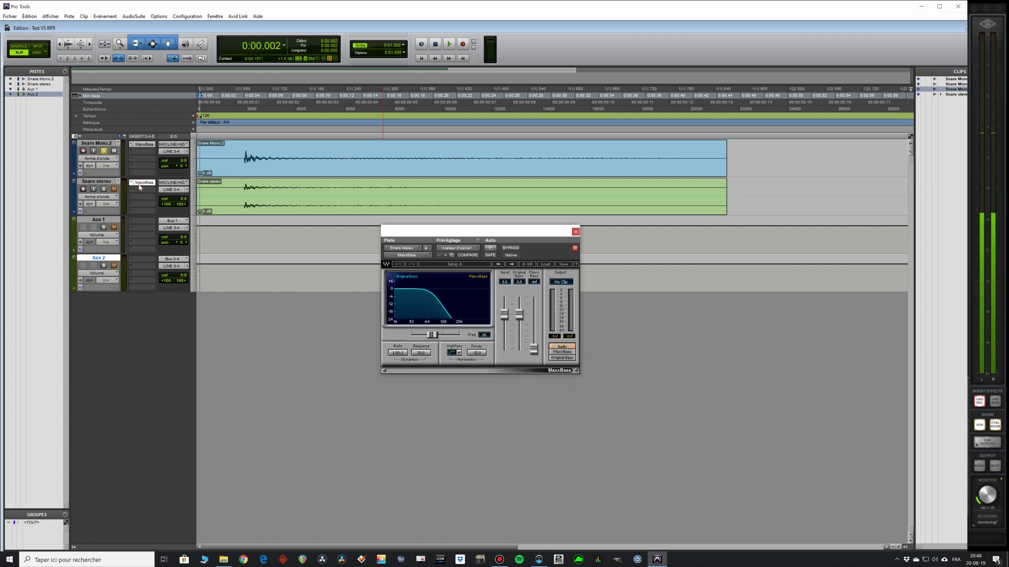
{"action": "left_click", "coordinate": [409, 256]}
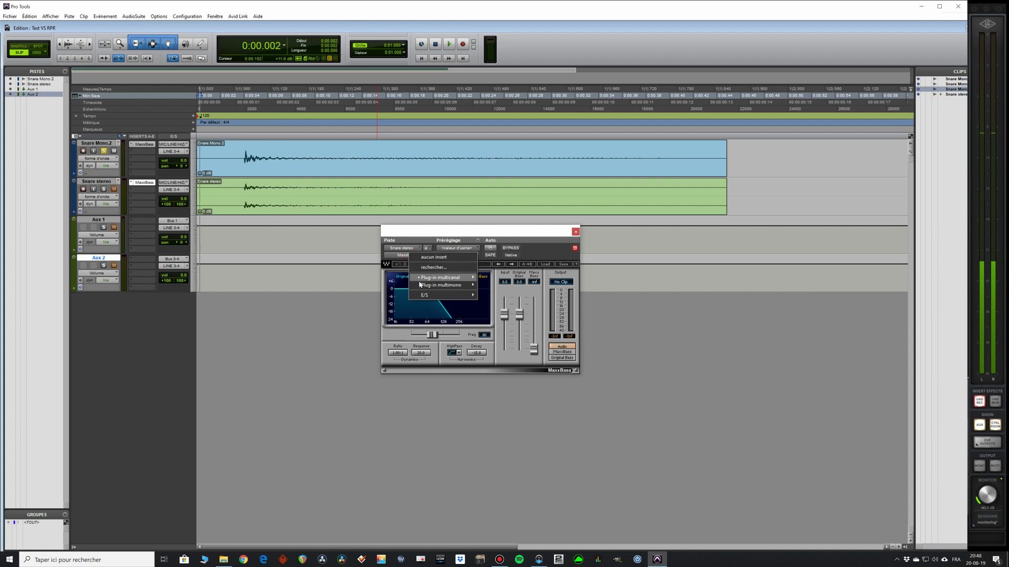
{"action": "mouse_move", "coordinate": [444, 277]}
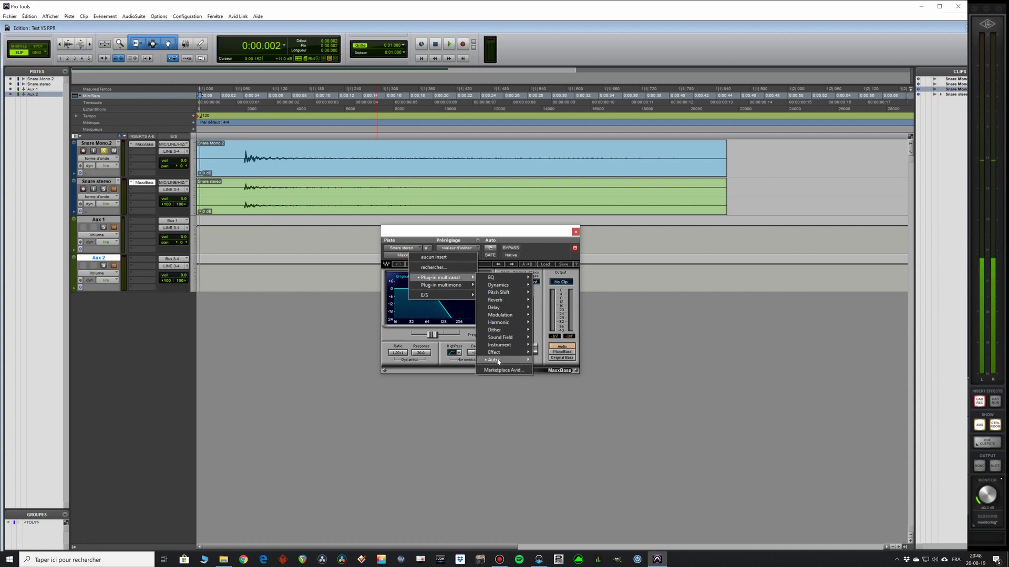
{"action": "mouse_move", "coordinate": [494, 360]}
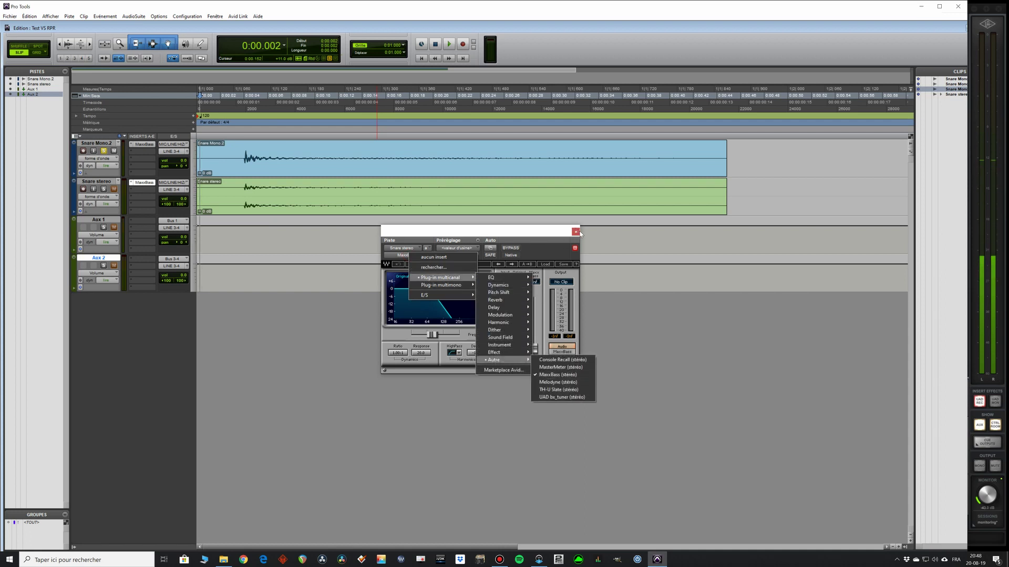
{"action": "left_click", "coordinate": [575, 232]}
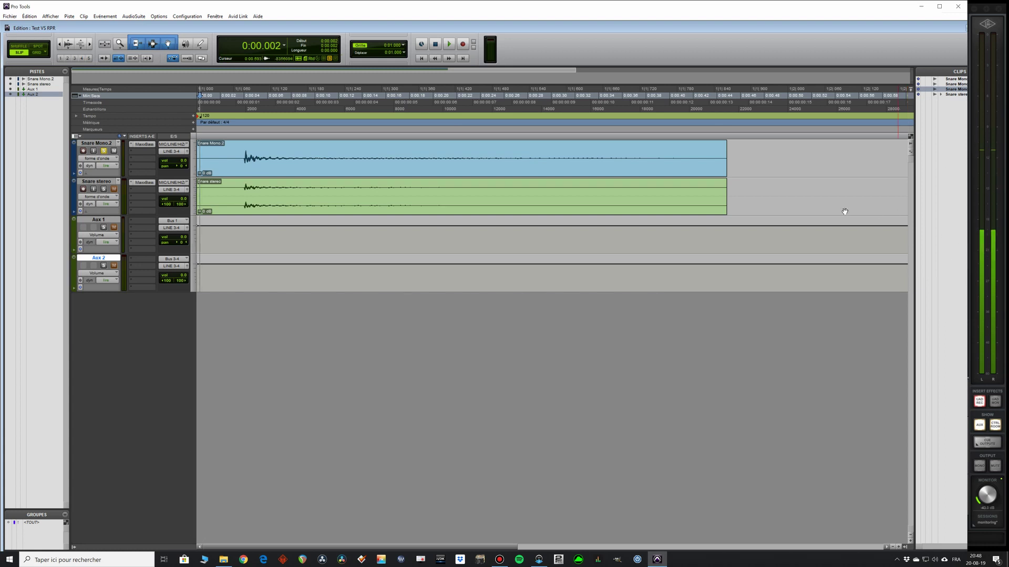
- Play the soloed Snare Mono.2 track with its MaxxBass window open to check the output level, and stop playback
{"action": "key", "text": "space"}
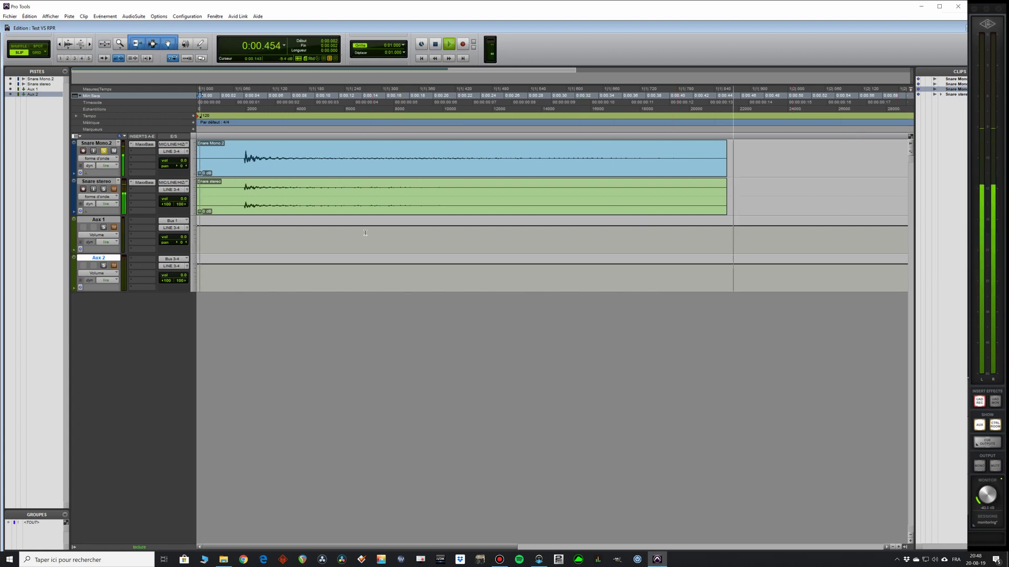
{"action": "key", "text": "space"}
{"action": "key", "text": "space"}
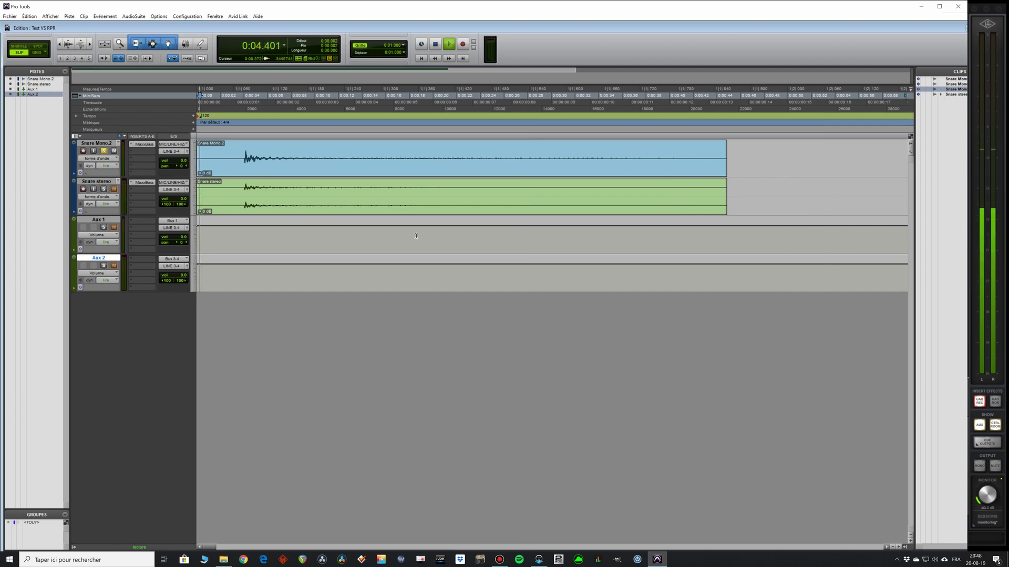
{"action": "left_click", "coordinate": [140, 145]}
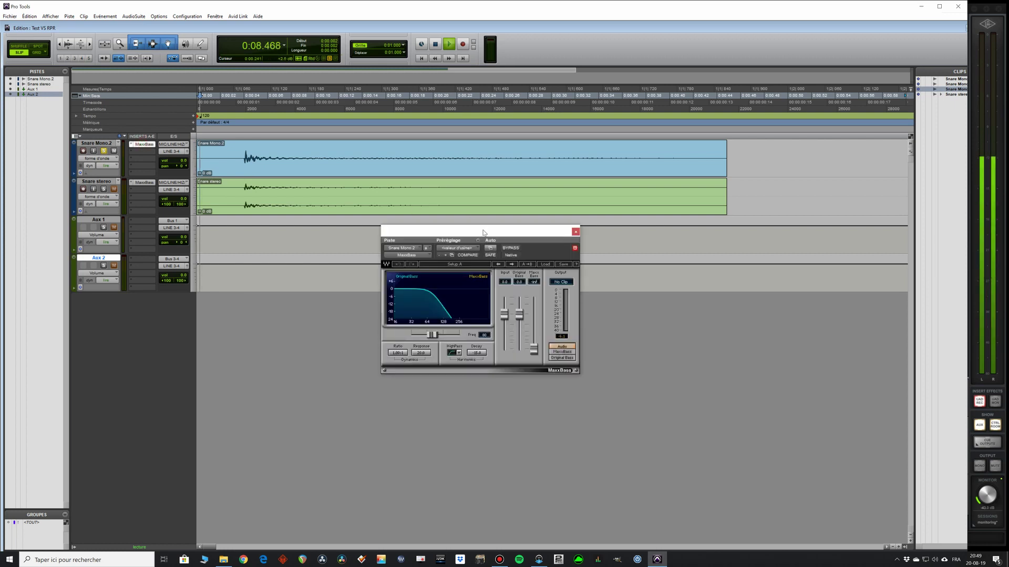
{"action": "left_click_drag", "start_coordinate": [484, 228], "coordinate": [398, 183]}
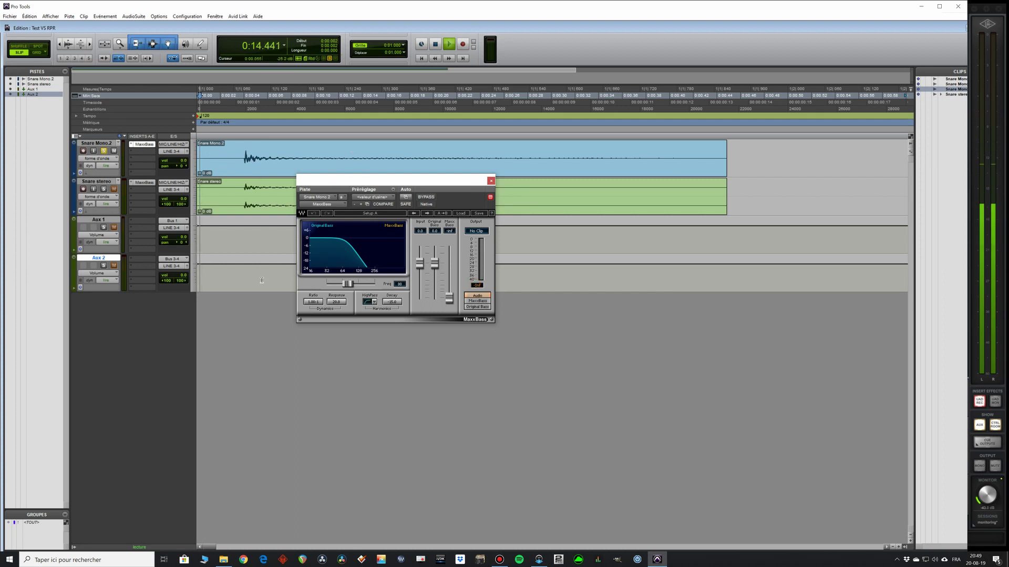
{"action": "key", "text": "space"}
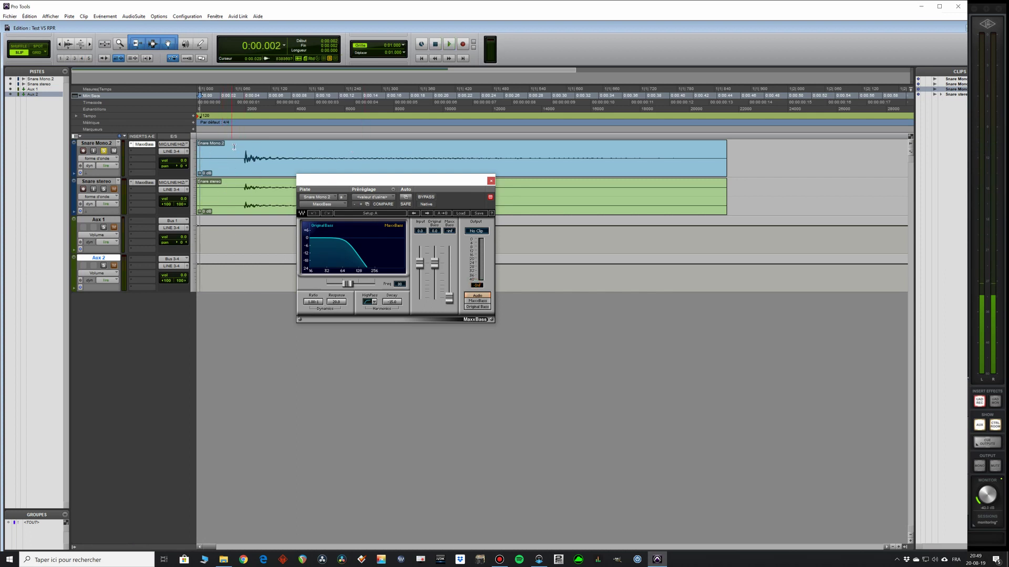
{"action": "key", "text": "space"}
{"action": "key", "text": "space"}
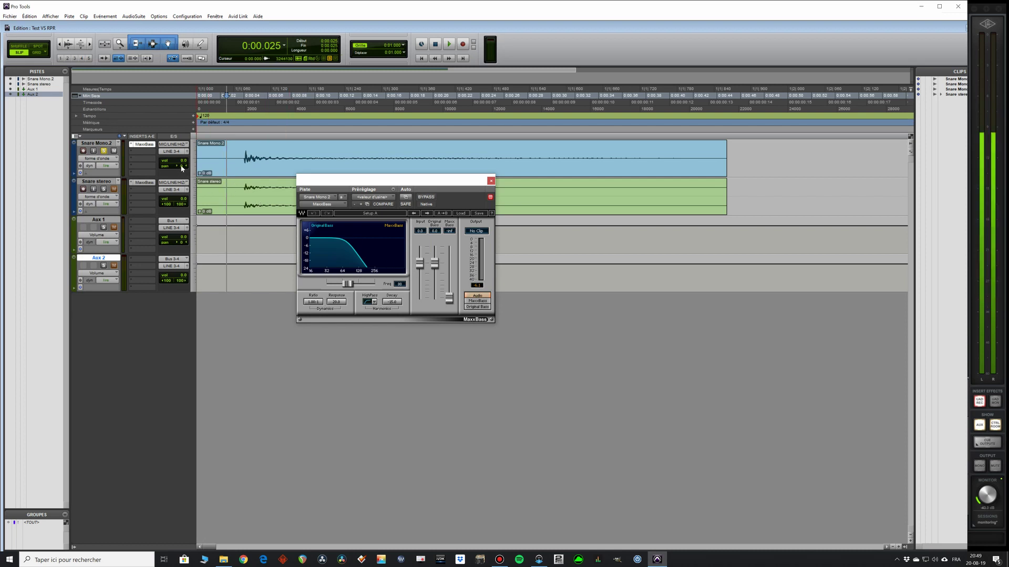
- Audition the Snare Mono.2 track panned fully left at 100 from 0:00.018, and recentre its pan
{"action": "left_click_drag", "start_coordinate": [182, 169], "coordinate": [177, 294]}
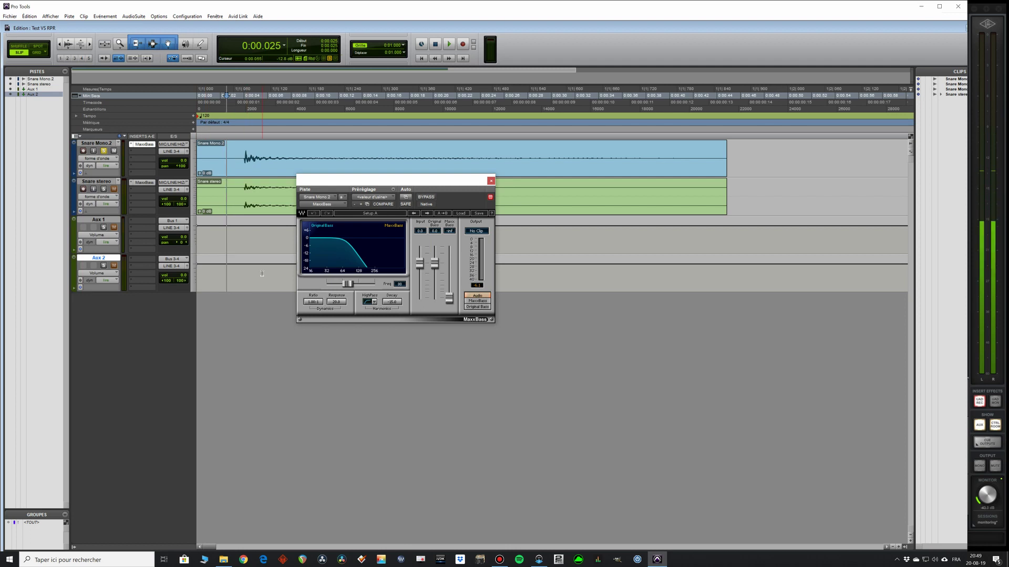
{"action": "left_click", "coordinate": [219, 107]}
{"action": "key", "text": "space"}
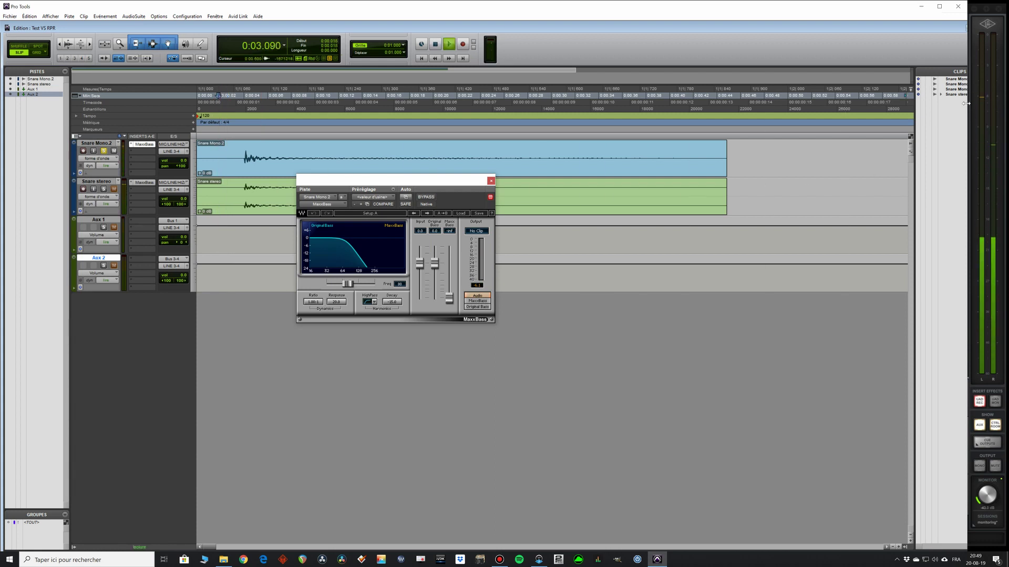
{"action": "left_click_drag", "start_coordinate": [183, 166], "coordinate": [195, 167]}
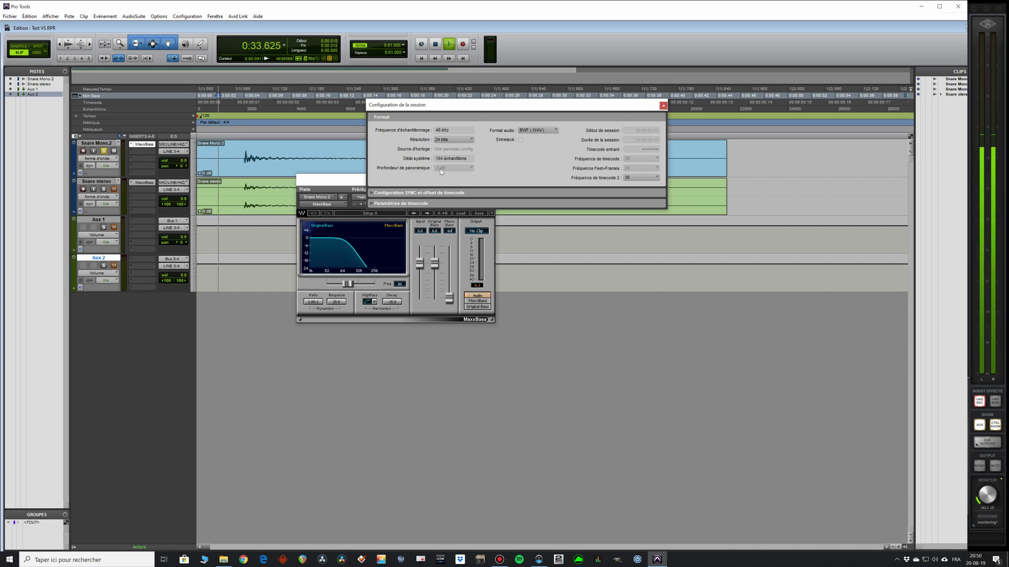
- Check the pan depth in the session configuration, stop playback, and close the mono track's MaxxBass window
{"action": "left_click", "coordinate": [663, 105]}
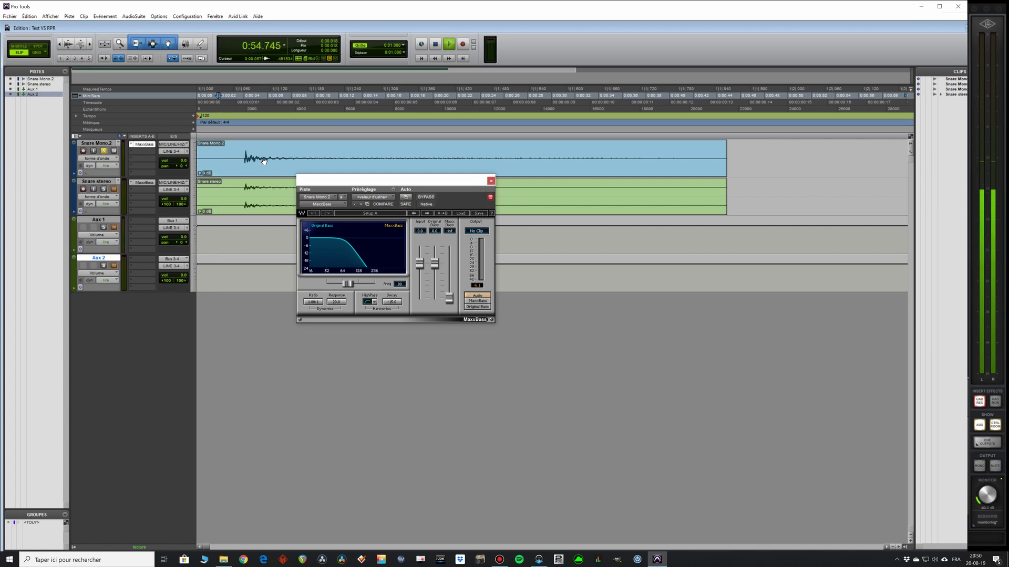
{"action": "key", "text": "space"}
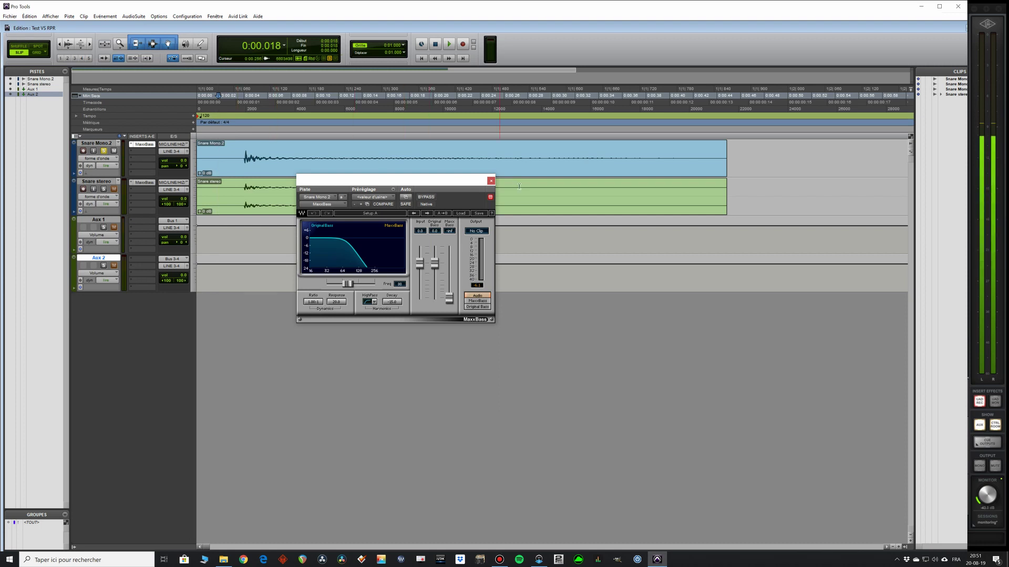
{"action": "left_click", "coordinate": [490, 180]}
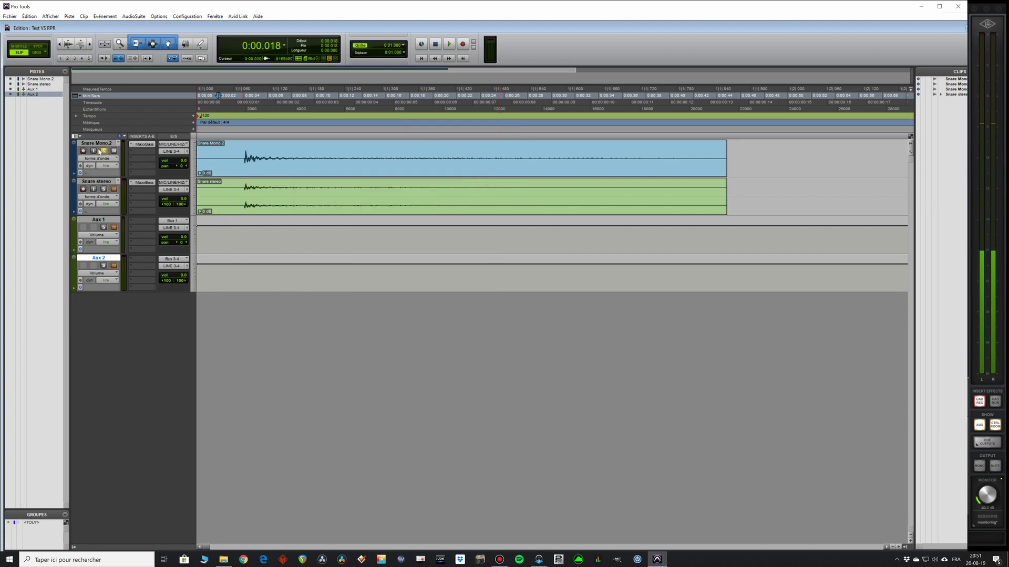
- Solo the Snare stereo track instead of the mono one and open its MaxxBass window below the tracks
{"action": "left_click", "coordinate": [104, 189]}
{"action": "left_click", "coordinate": [145, 182]}
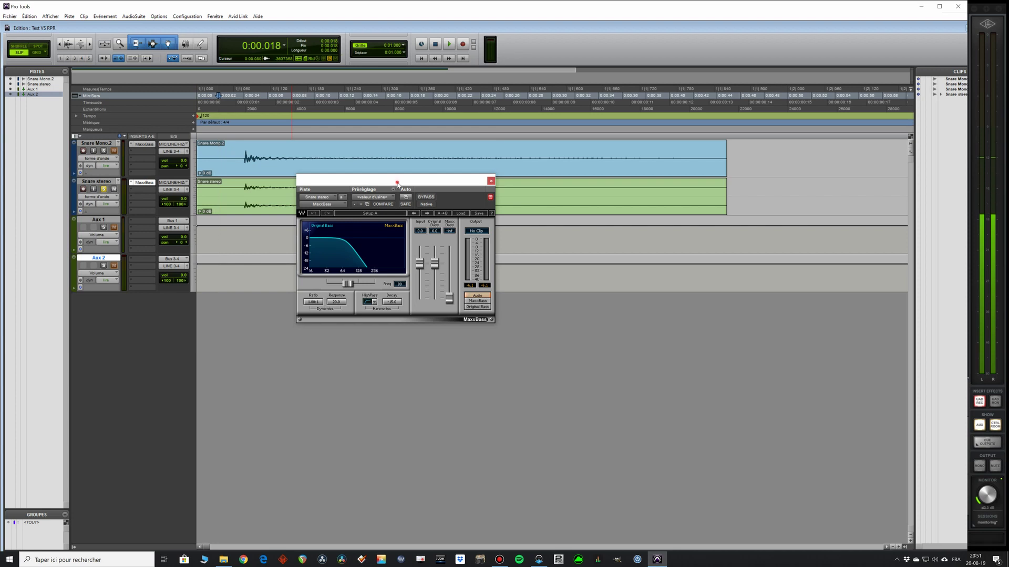
{"action": "left_click_drag", "start_coordinate": [397, 184], "coordinate": [411, 296]}
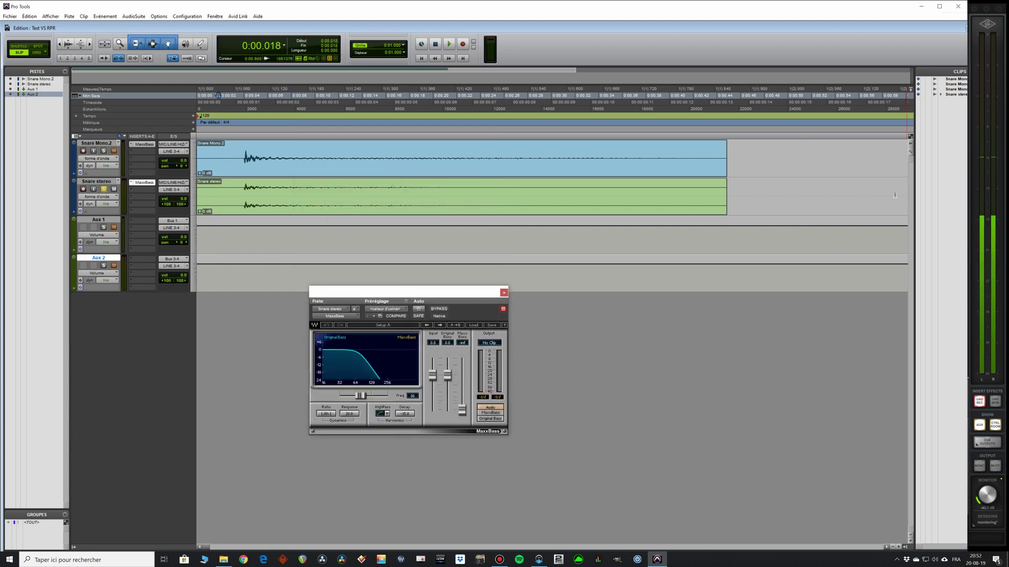
- Play the soloed Snare stereo track to check its MaxxBass output level, stop playback, and close the plug-in window
{"action": "left_click", "coordinate": [450, 45]}
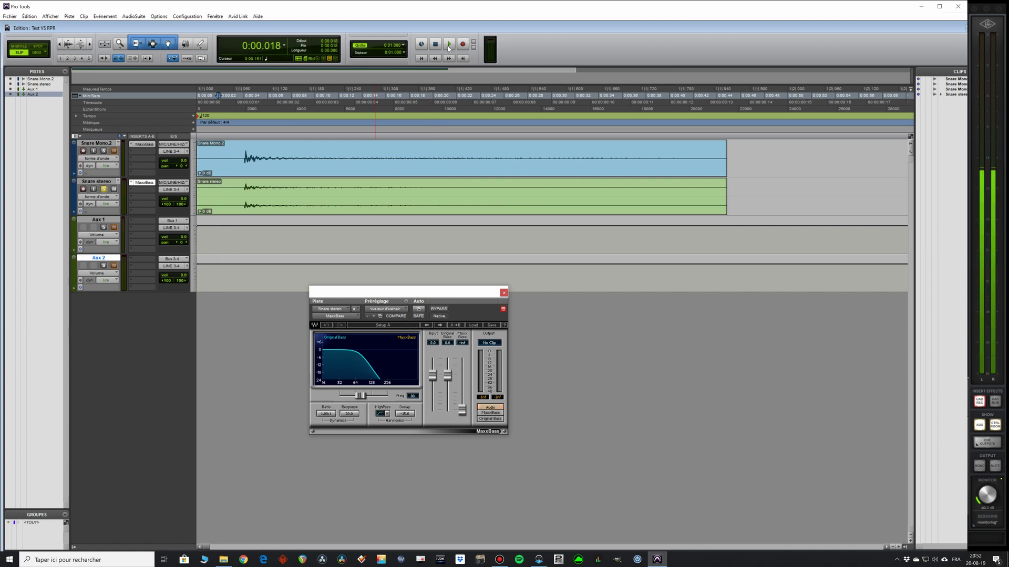
{"action": "left_click", "coordinate": [448, 46]}
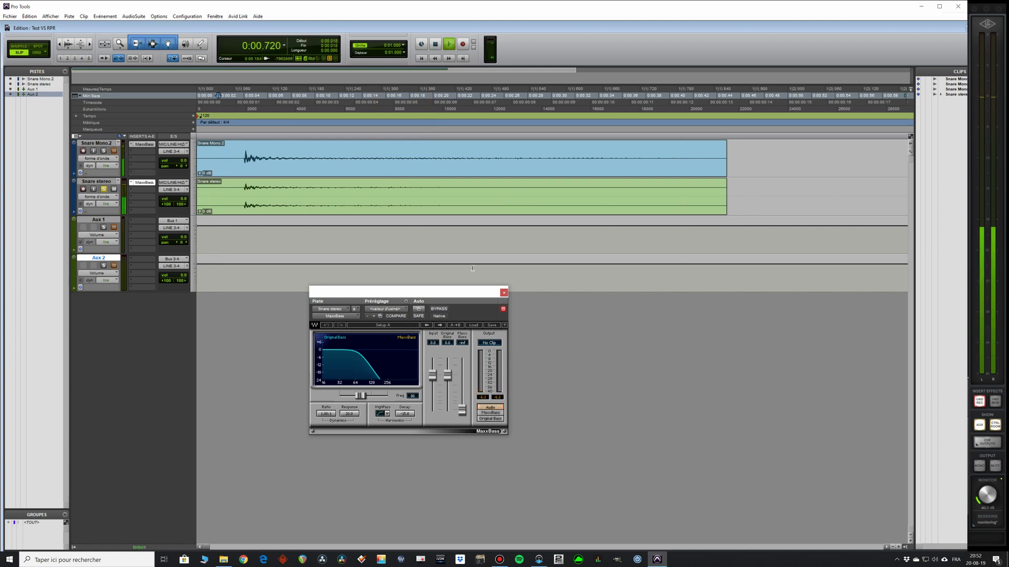
{"action": "key", "text": "space"}
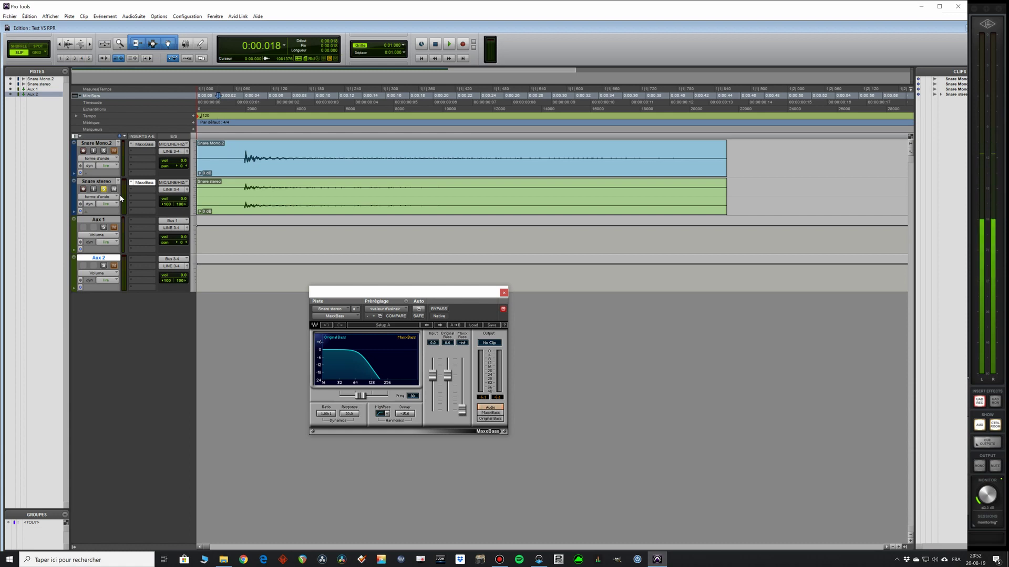
{"action": "left_click", "coordinate": [145, 182]}
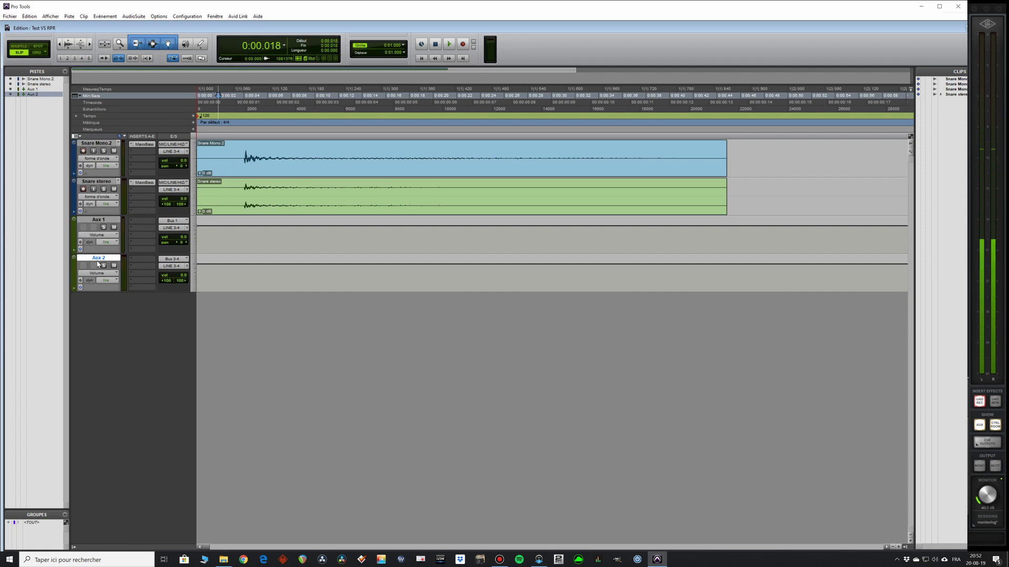
- Route the Snare Mono.2 output to Bus 1 (Mono) and solo the Snare Mono.2 and Aux 1 tracks
{"action": "left_click", "coordinate": [170, 153]}
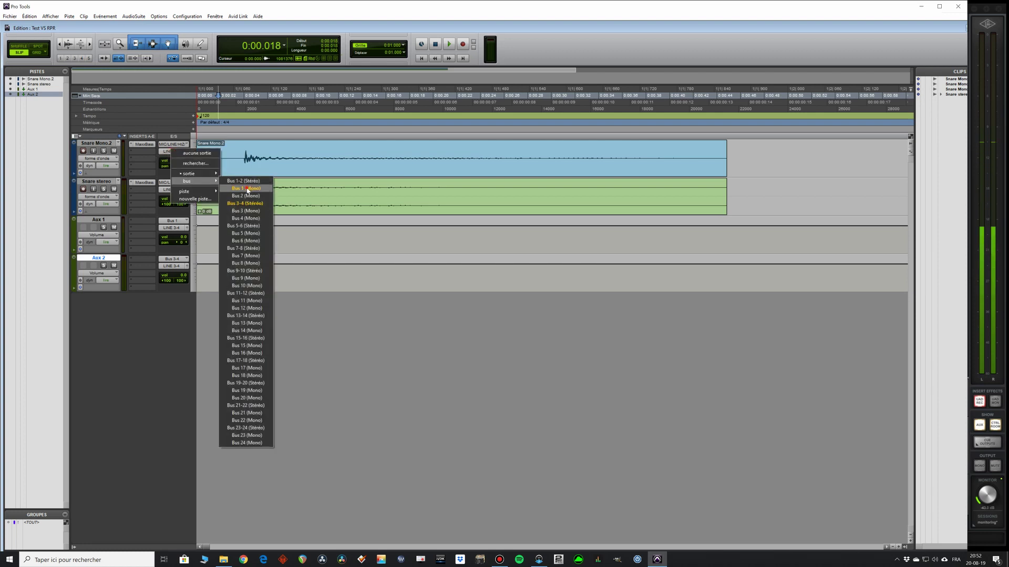
{"action": "left_click", "coordinate": [234, 188]}
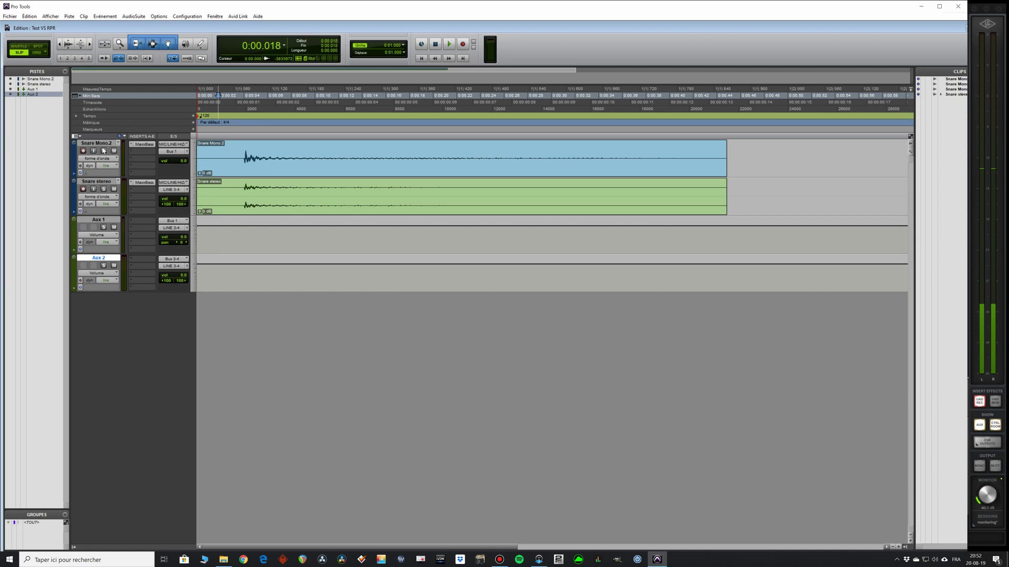
{"action": "left_click", "coordinate": [104, 227]}
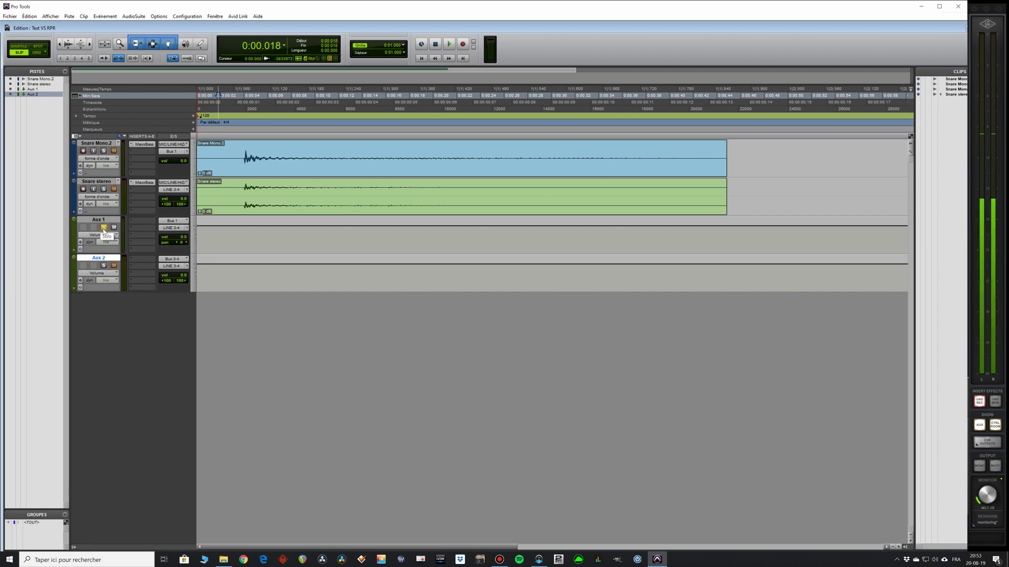
- Play the soloed Snare Mono.2 track through the mono Aux 1 to check its signal and pan control
{"action": "key", "text": "space"}
{"action": "key", "text": "space"}
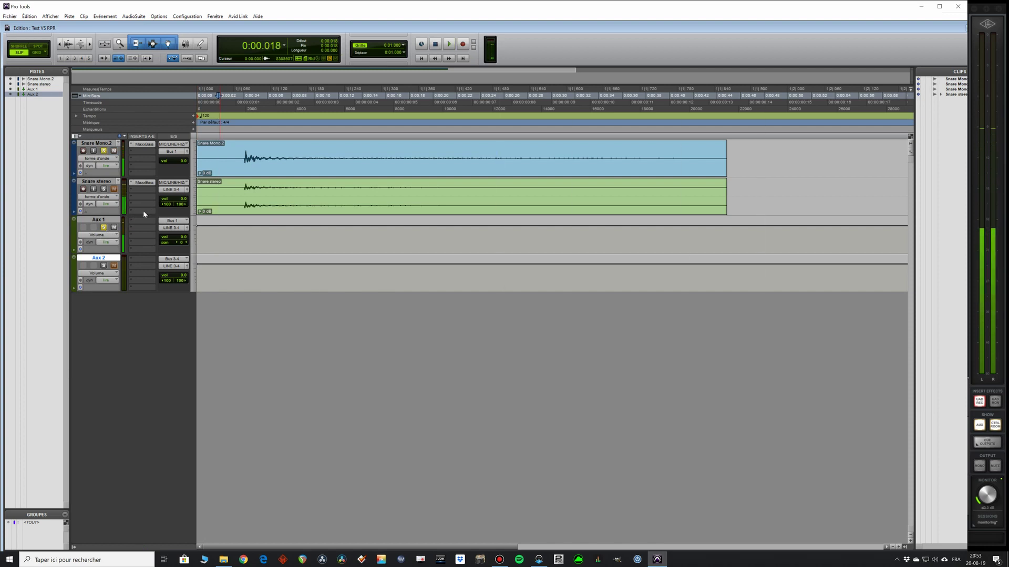
{"action": "key", "text": "space"}
{"action": "key", "text": "space"}
{"action": "key", "text": "space"}
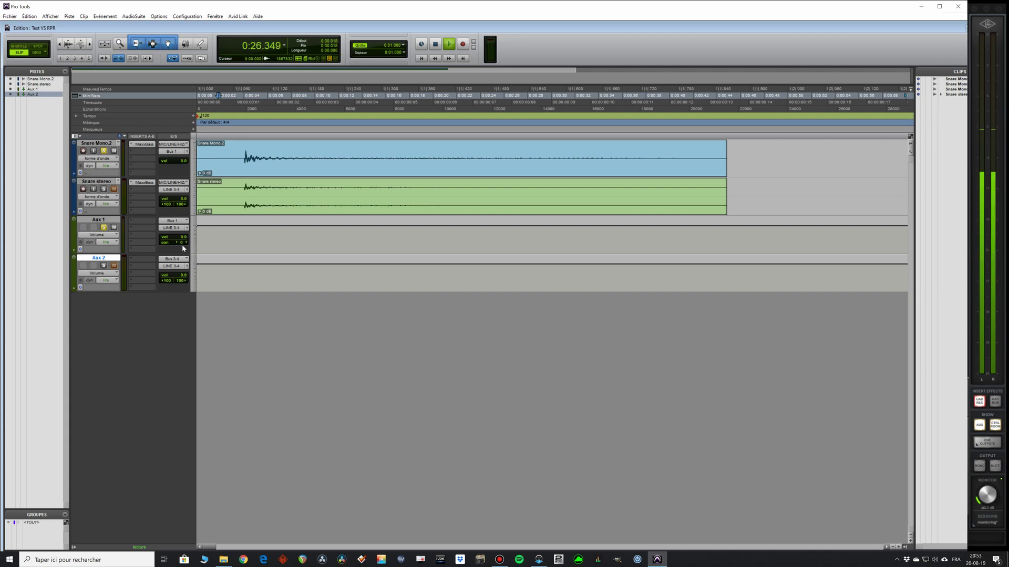
- Reroute the Snare Mono.2 output to Bus 3-4 (Stereo), solo Aux 2 instead of Aux 1, and stop playback
{"action": "left_click", "coordinate": [179, 153]}
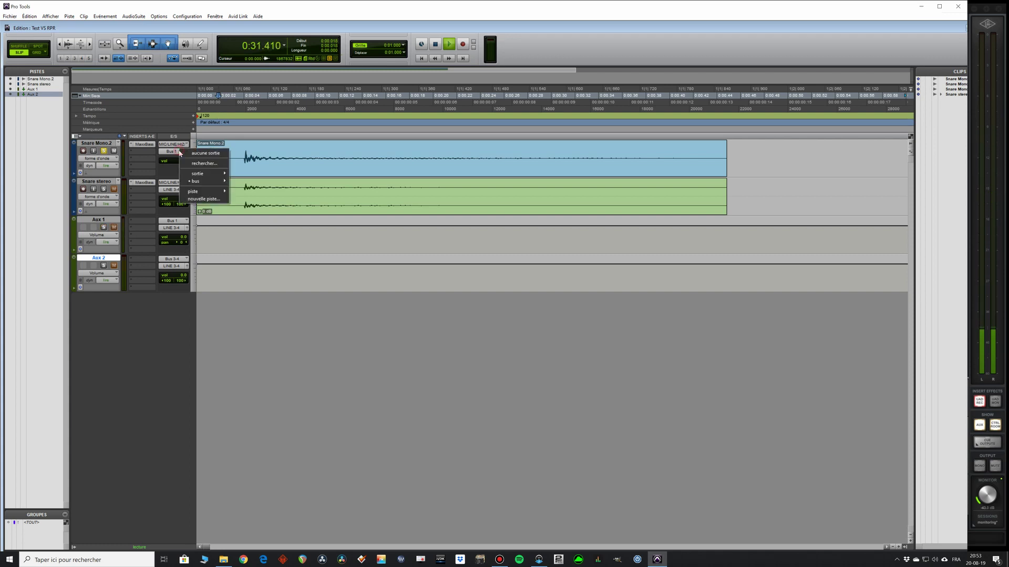
{"action": "mouse_move", "coordinate": [196, 181]}
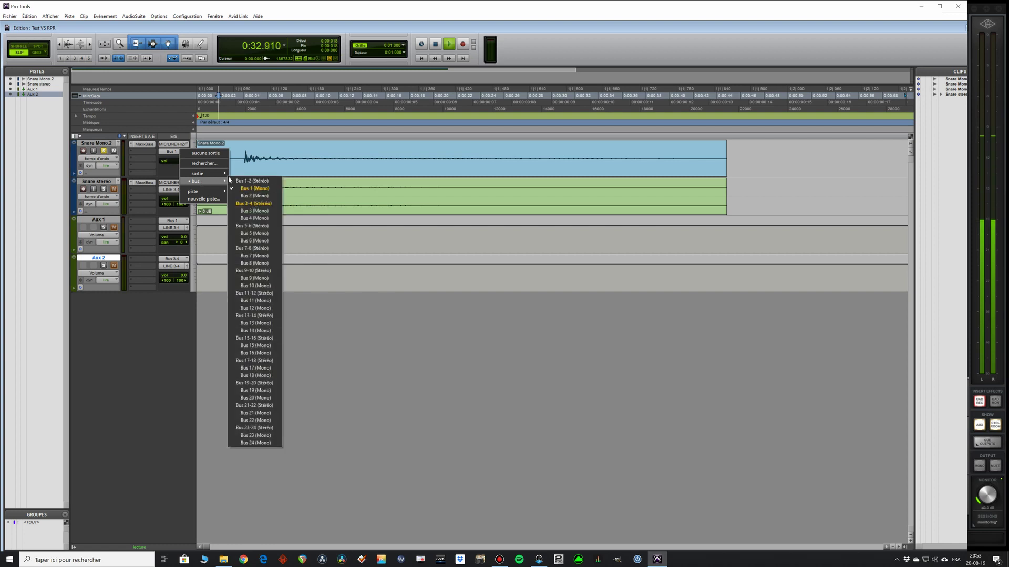
{"action": "left_click", "coordinate": [251, 203]}
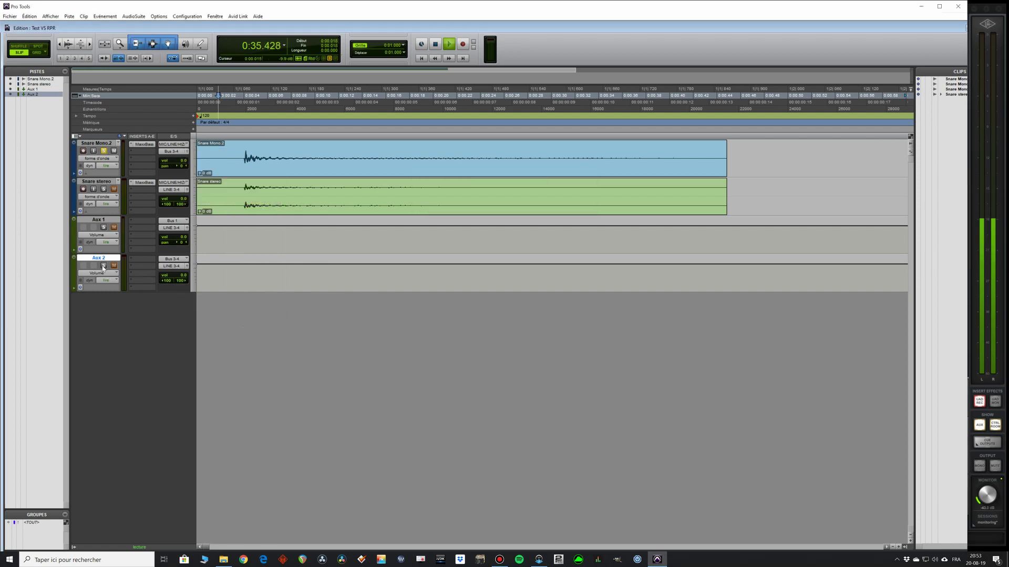
{"action": "left_click", "coordinate": [435, 45]}
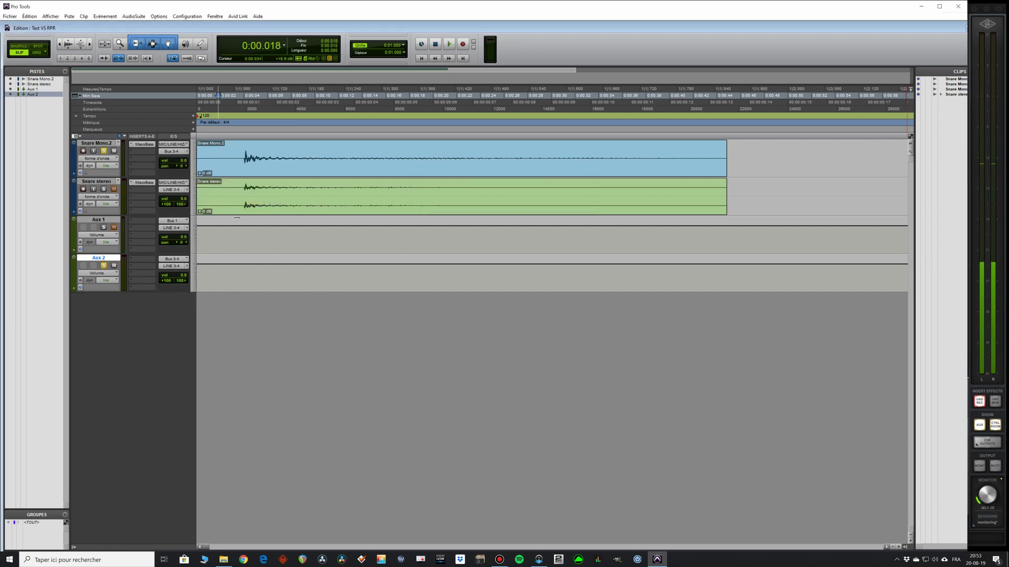
- Play Snare Mono.2 through the stereo Aux 2 to check its level, and stop playback
{"action": "key", "text": "space"}
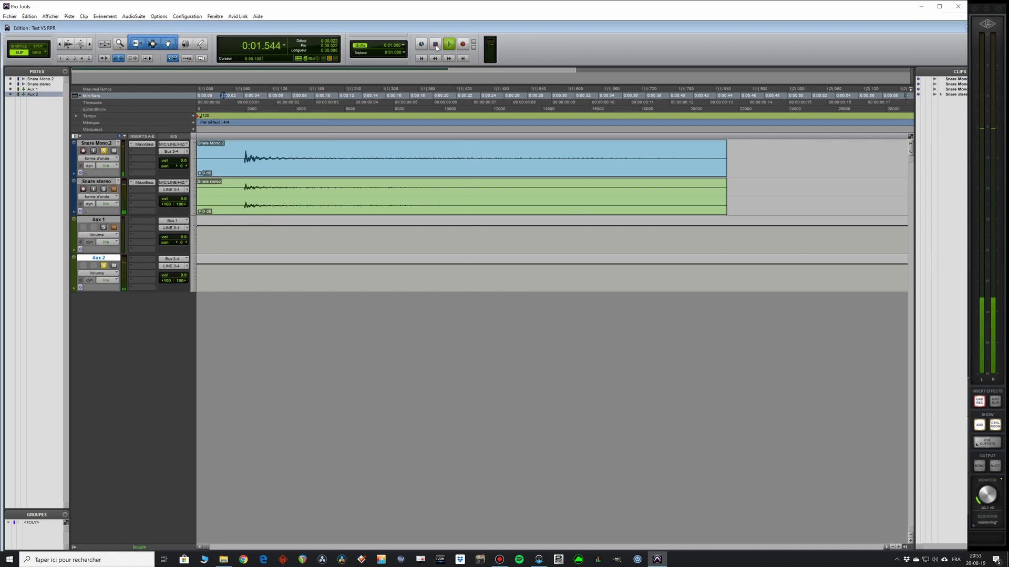
{"action": "left_click", "coordinate": [436, 44]}
{"action": "left_click", "coordinate": [450, 44]}
{"action": "key", "text": "space"}
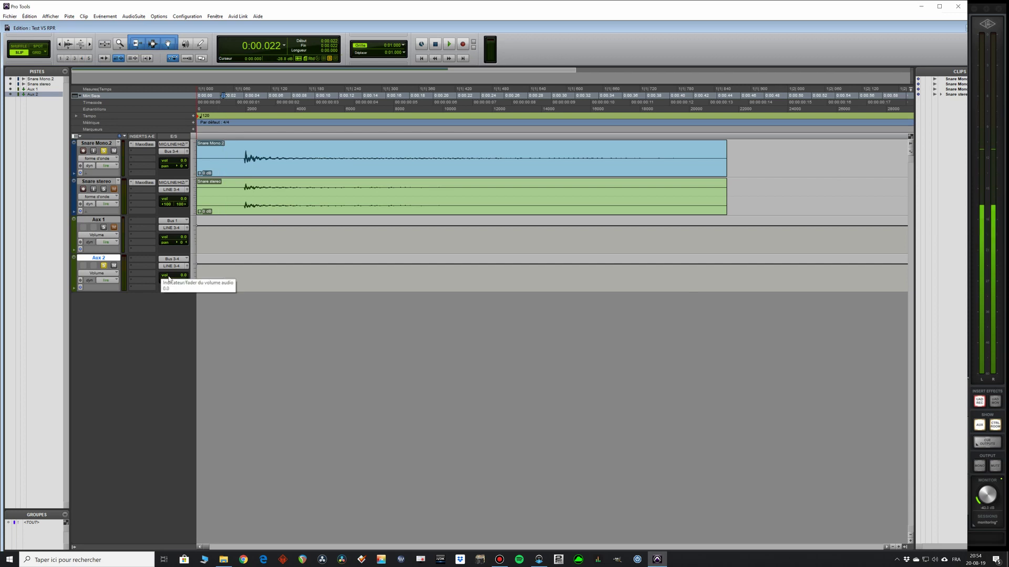
- Unsolo the Snare Mono.2 and Aux 2 tracks and mute Snare Mono.2
{"action": "left_click", "coordinate": [104, 151]}
{"action": "left_click", "coordinate": [103, 266]}
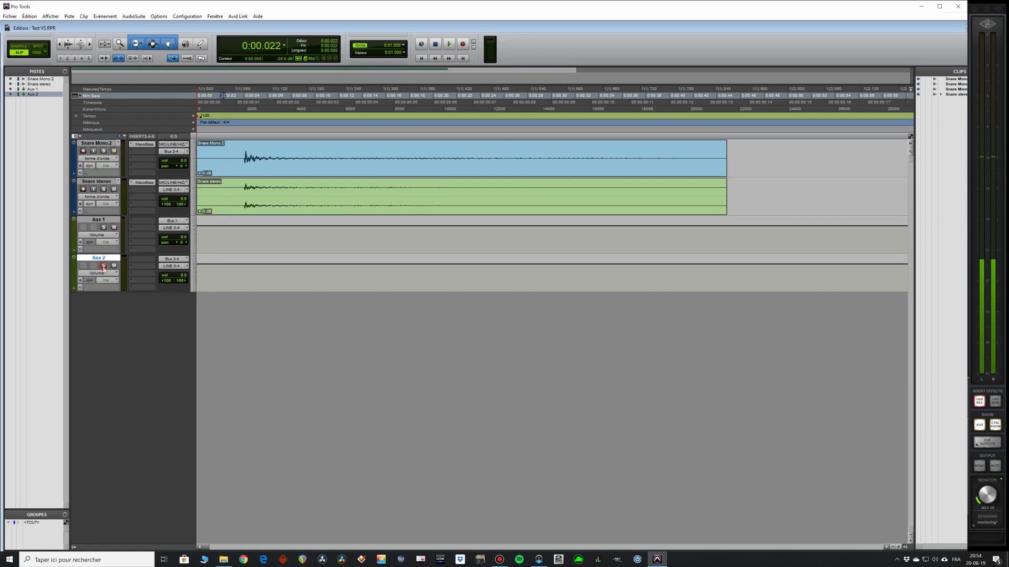
{"action": "left_click", "coordinate": [114, 151]}
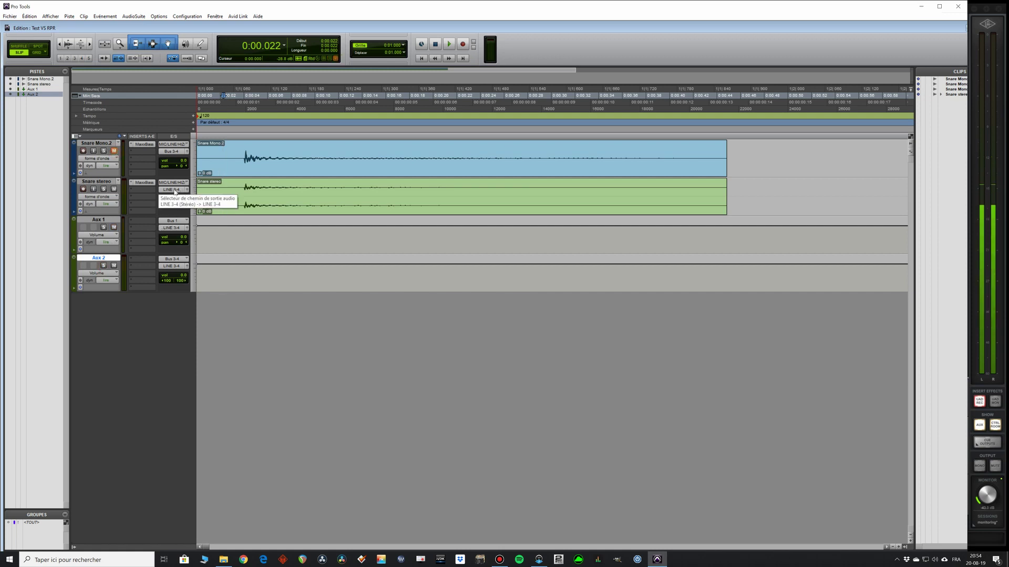
- Route the Snare stereo output to Bus 3-4 (Stereo) and audition the track through Aux 2
{"action": "left_click", "coordinate": [173, 191]}
{"action": "mouse_move", "coordinate": [200, 229]}
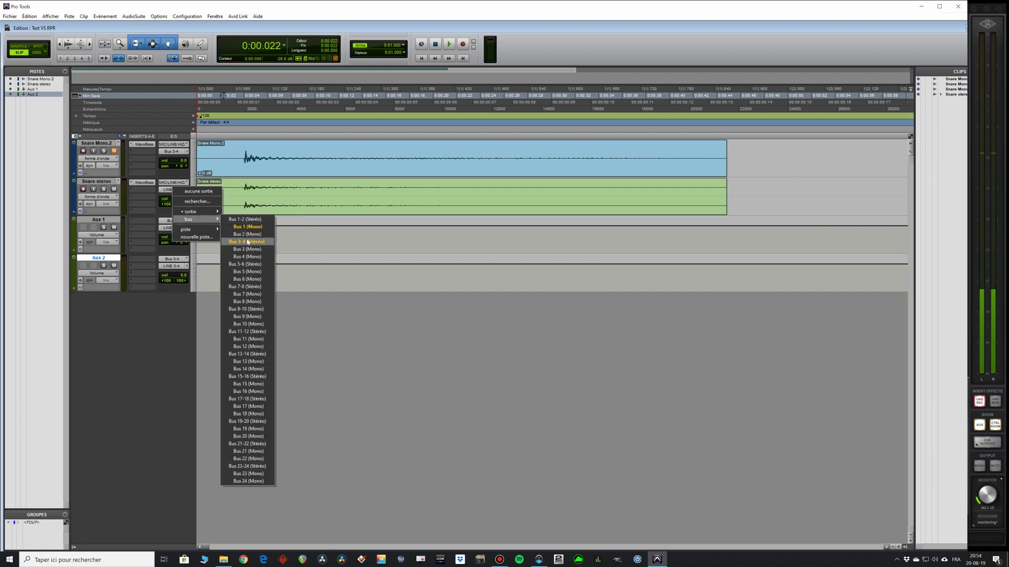
{"action": "left_click", "coordinate": [246, 240]}
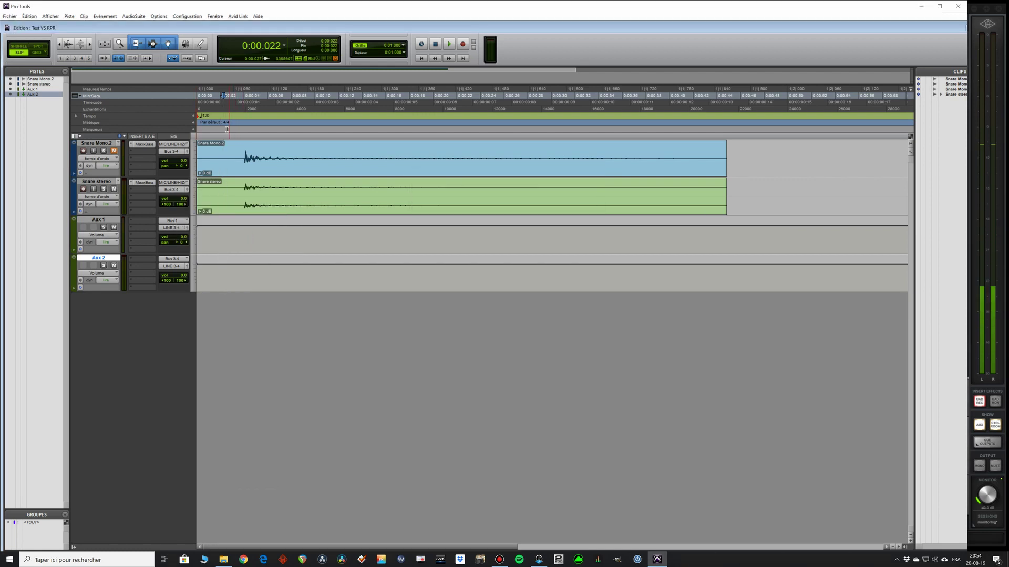
{"action": "left_click", "coordinate": [450, 44]}
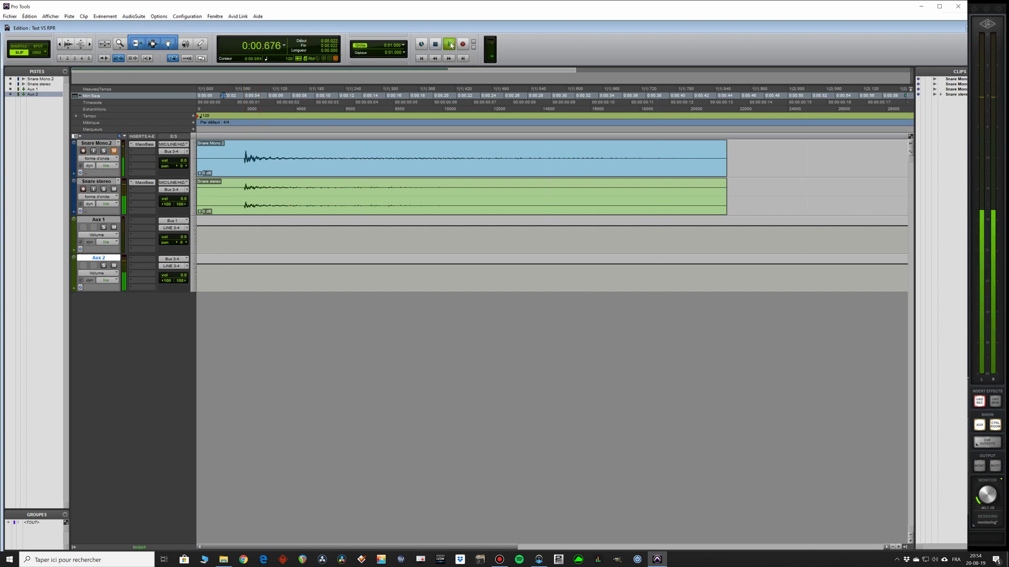
{"action": "left_click", "coordinate": [435, 44]}
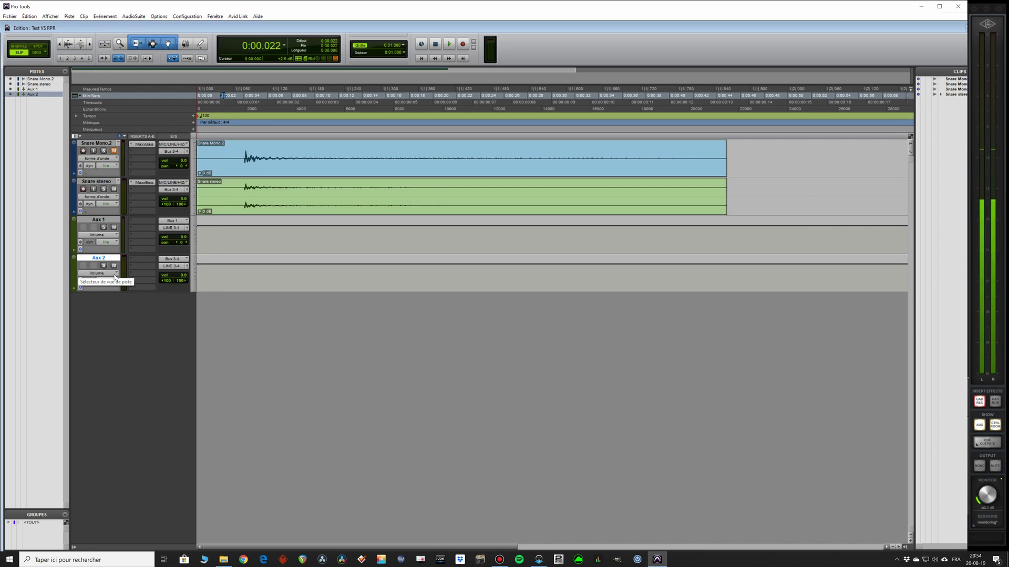
- Reroute the Snare stereo output to Bus 1 (Mono) and audition the track through Aux 1
{"action": "left_click", "coordinate": [180, 190]}
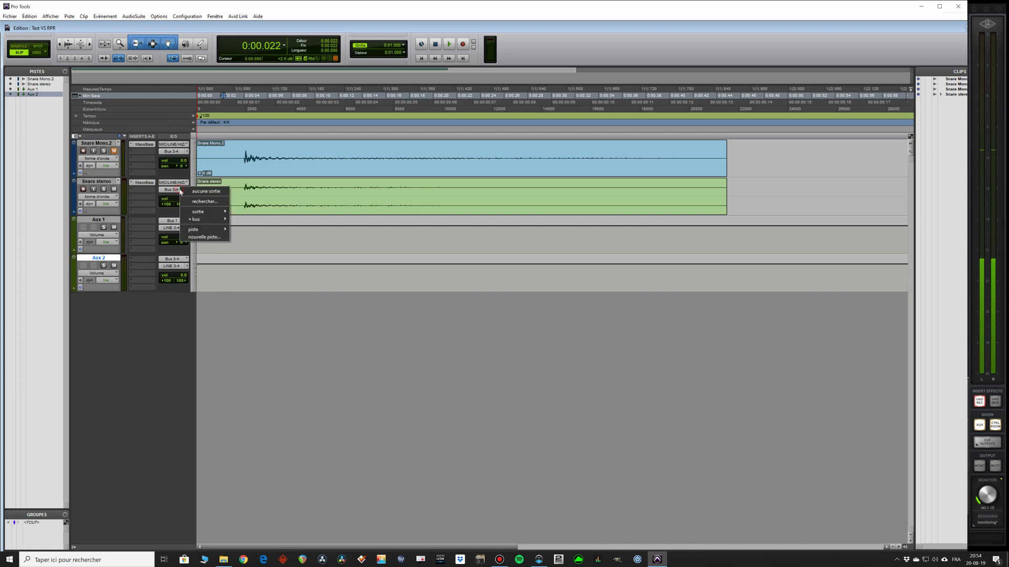
{"action": "mouse_move", "coordinate": [203, 219]}
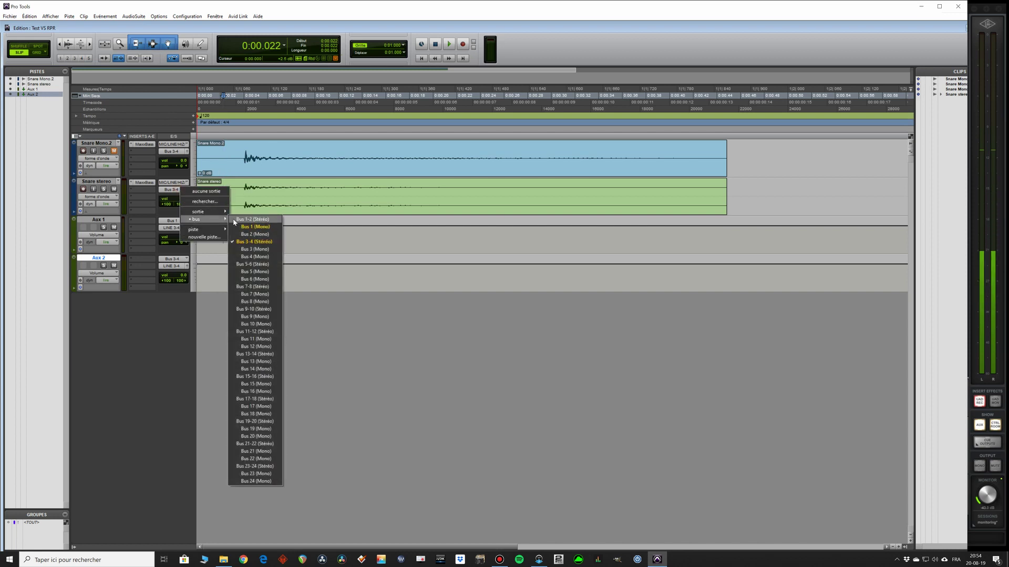
{"action": "left_click", "coordinate": [255, 227]}
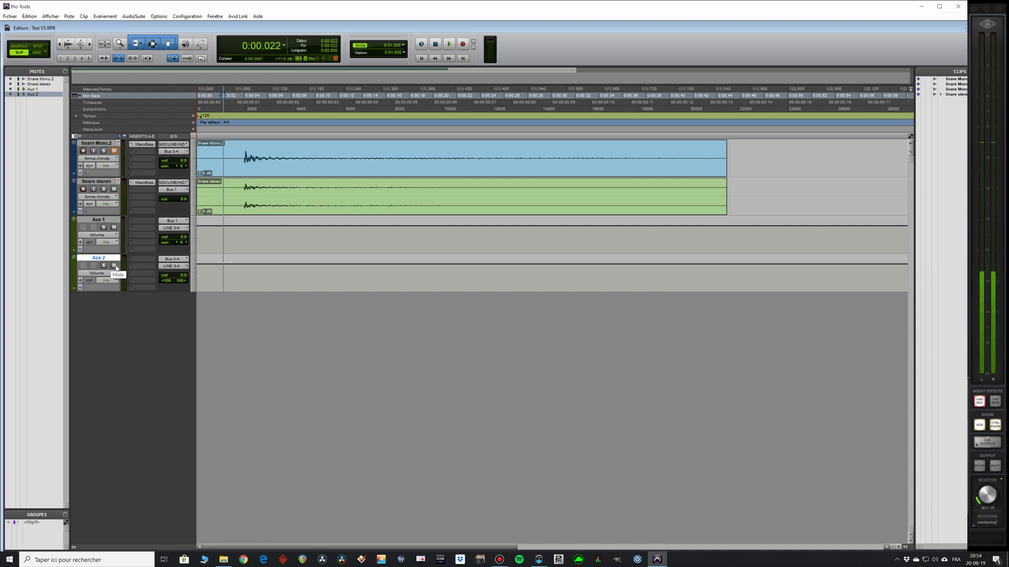
{"action": "left_click", "coordinate": [449, 44]}
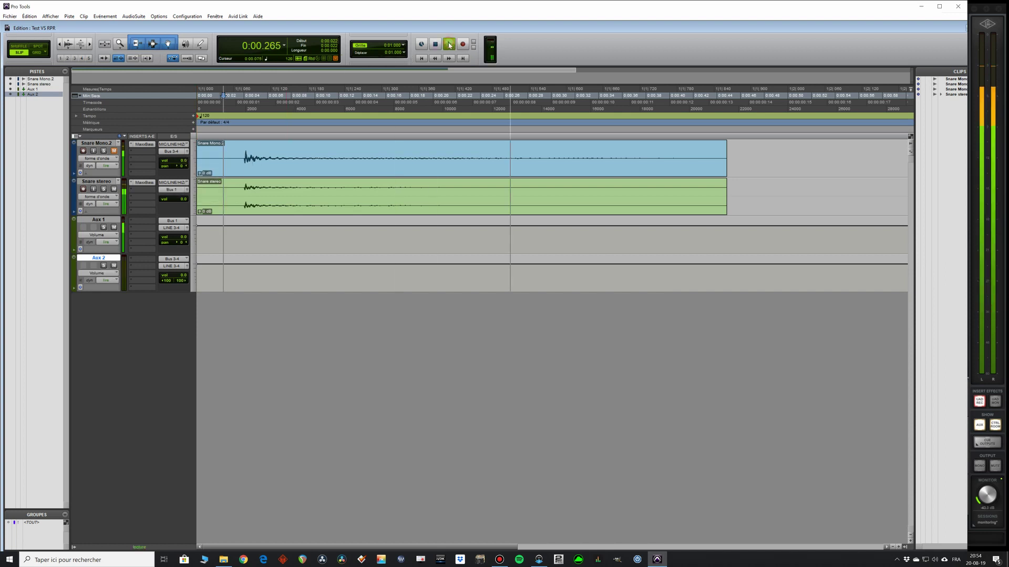
{"action": "left_click", "coordinate": [449, 45]}
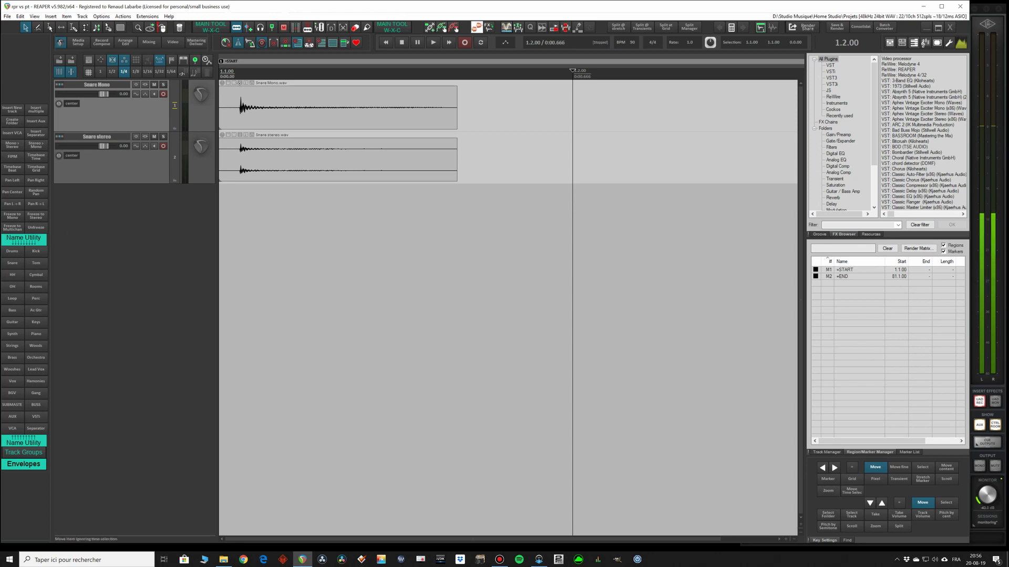
- In REAPER, check the source file information of the Snare Mono.wav item and close its properties
{"action": "double_click", "coordinate": [241, 83]}
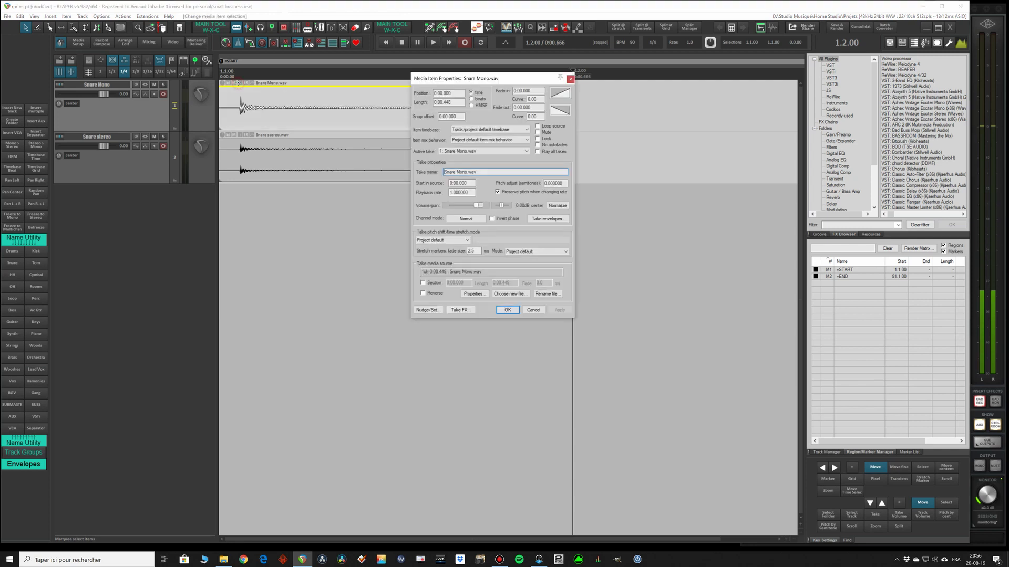
{"action": "left_click", "coordinate": [474, 294]}
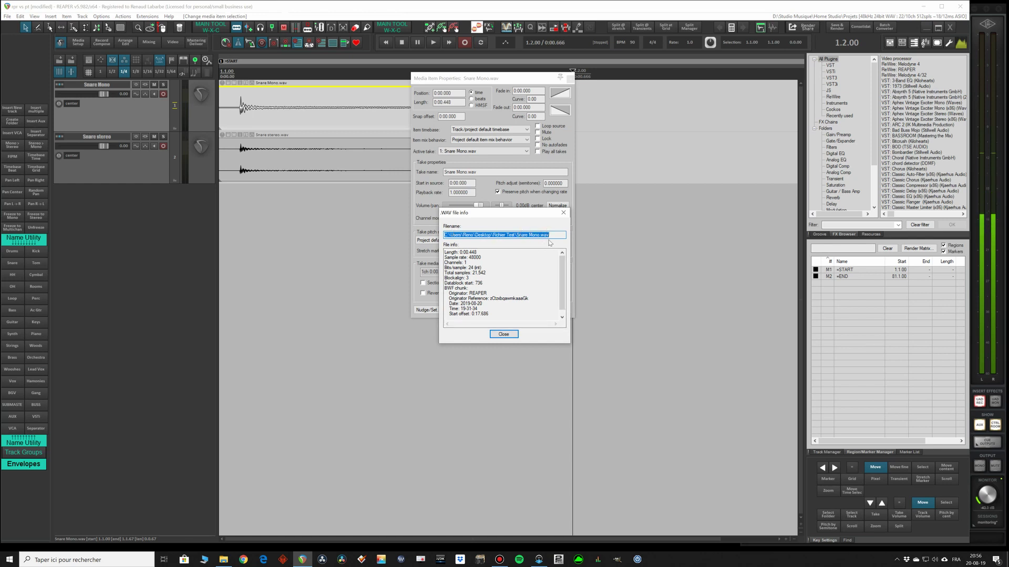
{"action": "left_click", "coordinate": [563, 214]}
{"action": "key", "text": "Return"}
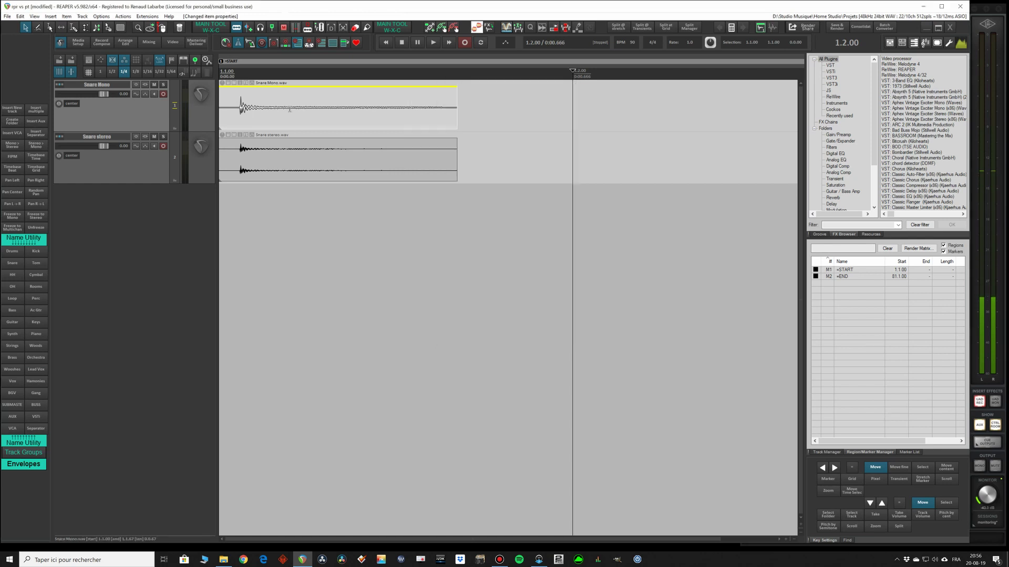
- Filter the FX browser by "maxx", add MaxxBass Stereo (Waves) to the Snare stereo track, and close the plug-in window
{"action": "left_click", "coordinate": [830, 224]}
{"action": "type", "text": "maxx"}
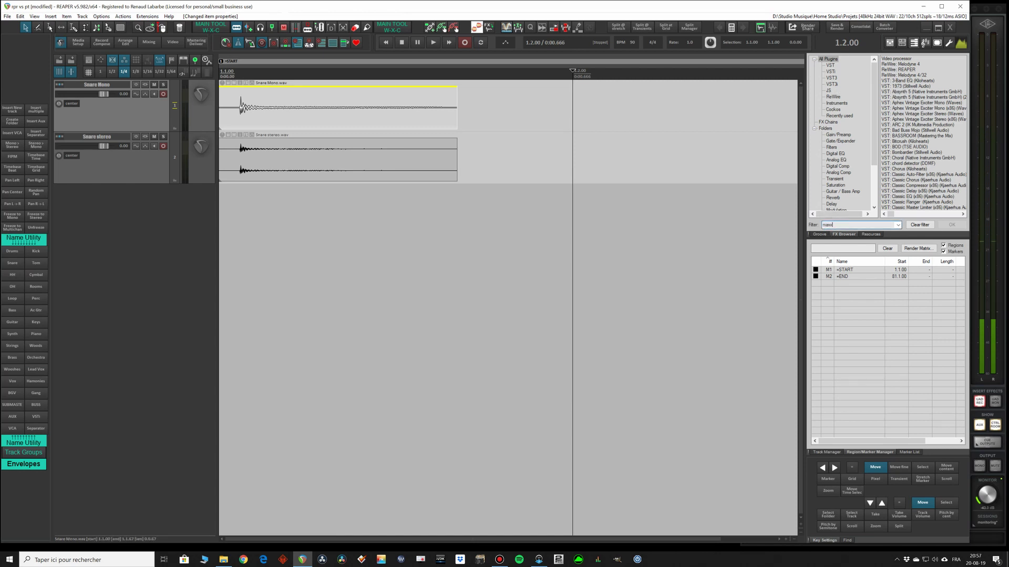
{"action": "left_click_drag", "start_coordinate": [913, 72], "coordinate": [147, 137]}
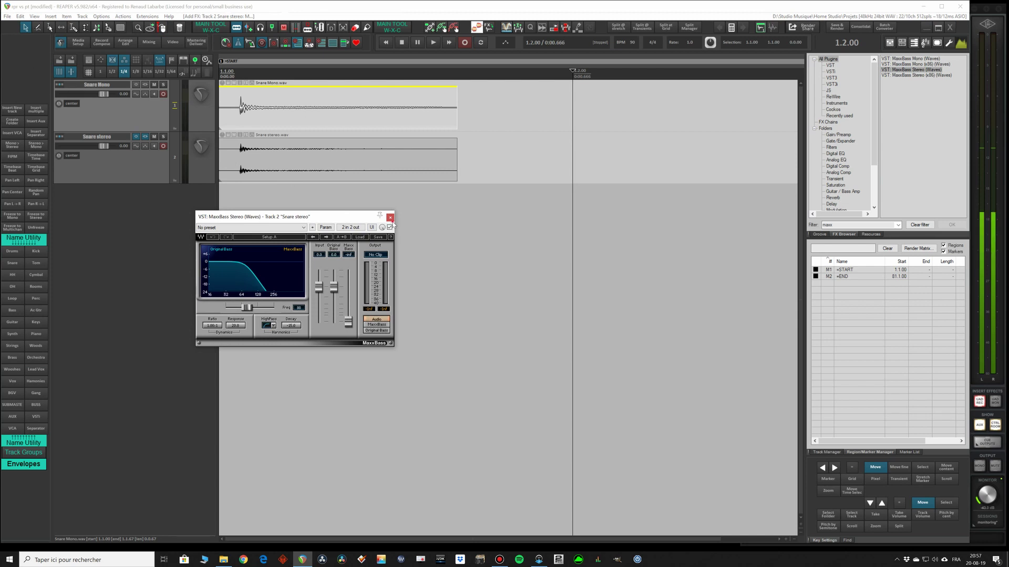
{"action": "key", "text": "Escape"}
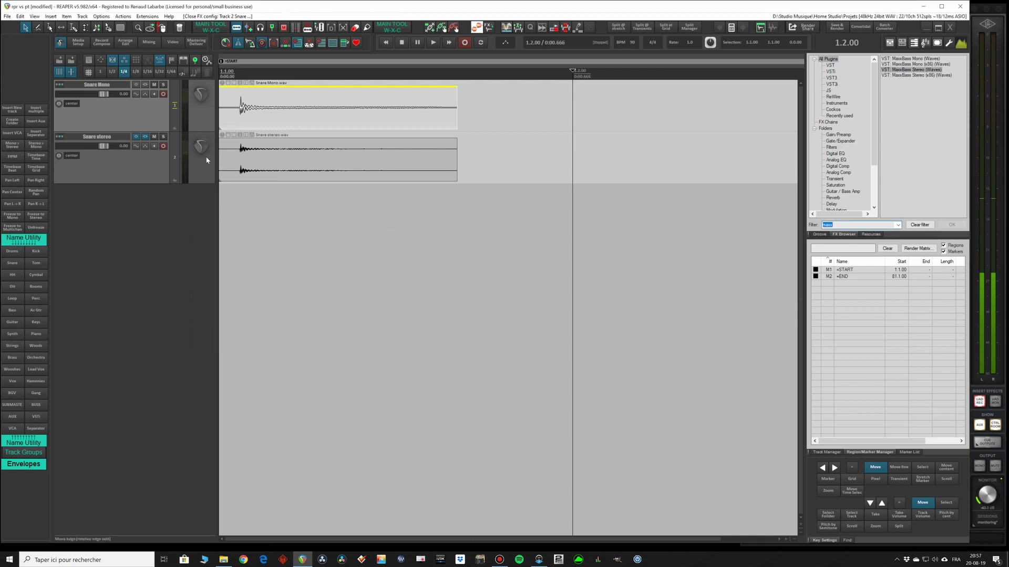
- Add MaxxBass Mono (Waves) to the Snare Mono track, place its window below the tracks, and close it
{"action": "left_click", "coordinate": [908, 59]}
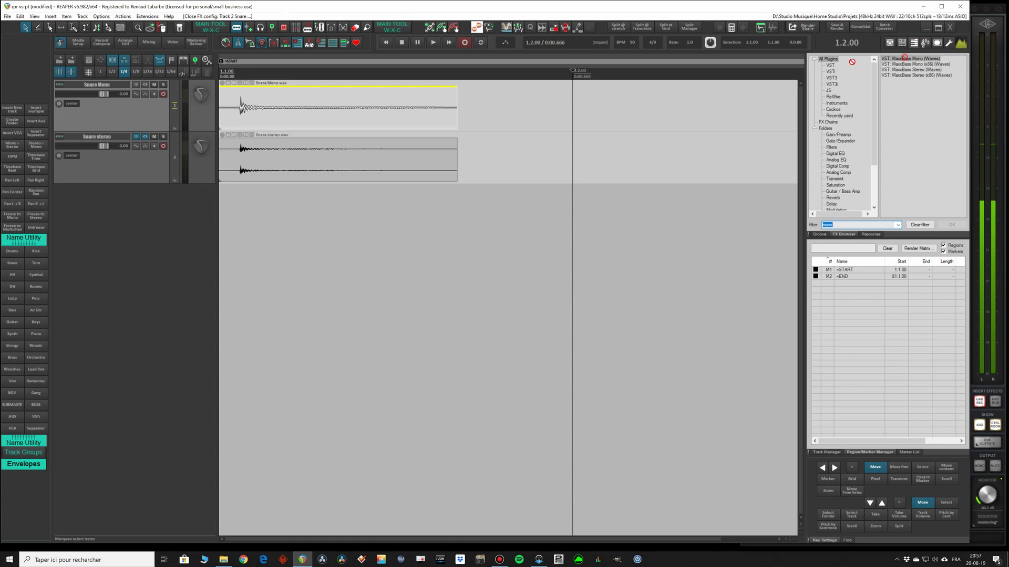
{"action": "left_click", "coordinate": [145, 86]}
{"action": "left_click_drag", "start_coordinate": [177, 31], "coordinate": [520, 247]}
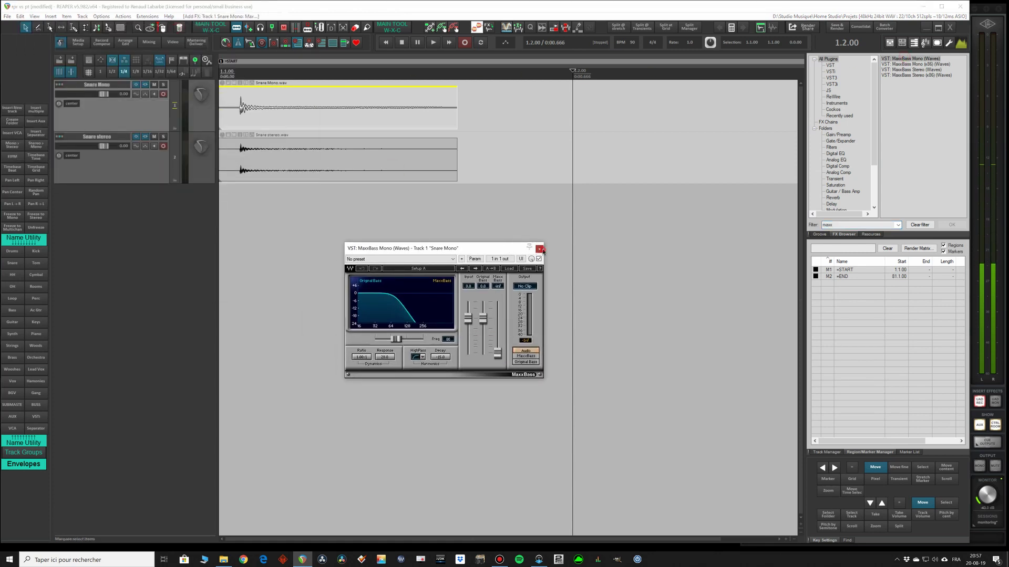
{"action": "left_click", "coordinate": [539, 249]}
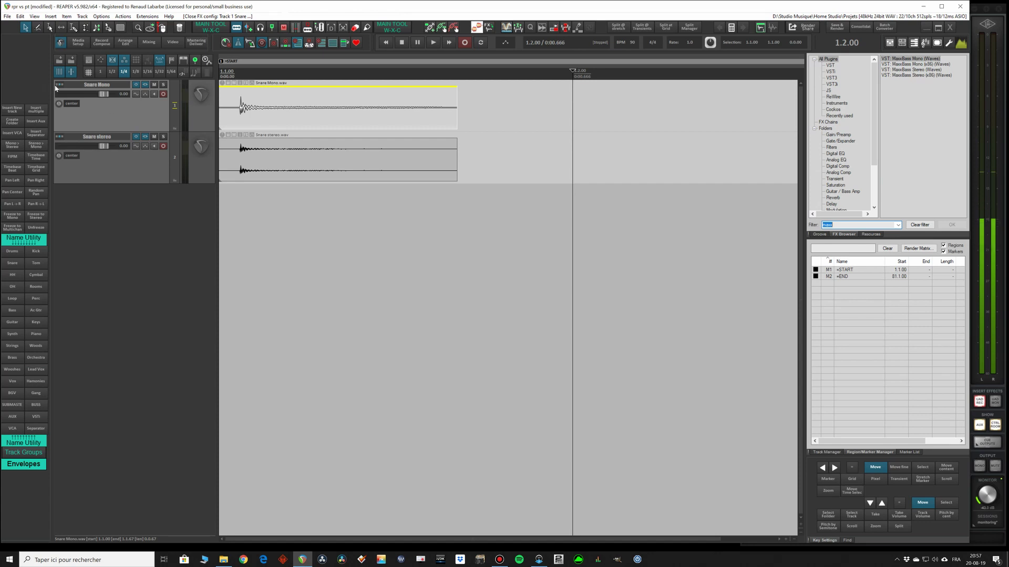
- Examine the track channel options in the Snare Mono routing, keep 2 channels, and close the routing window
{"action": "left_click", "coordinate": [70, 98]}
{"action": "left_click", "coordinate": [331, 106]}
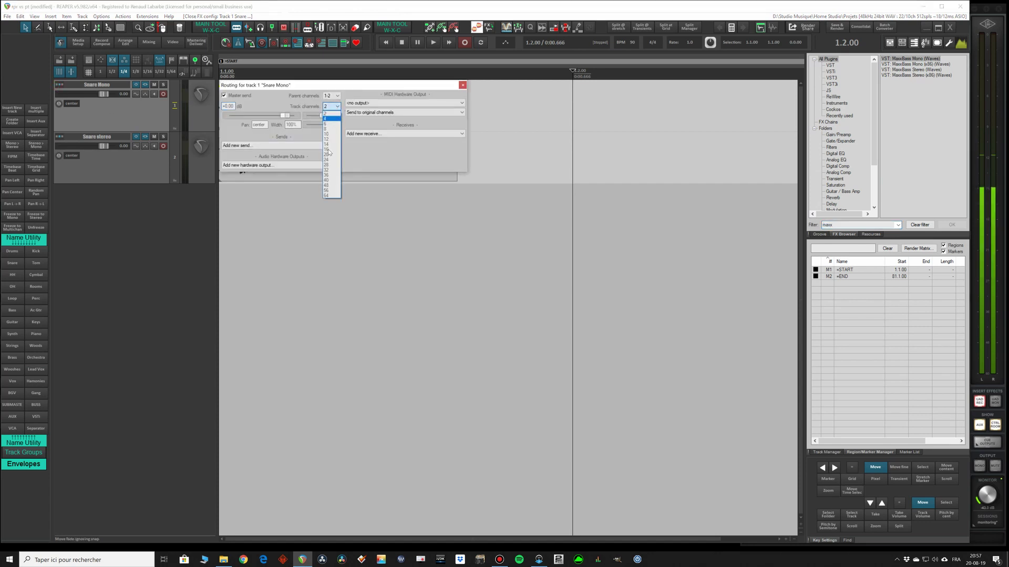
{"action": "left_click", "coordinate": [326, 112]}
{"action": "left_click", "coordinate": [462, 85]}
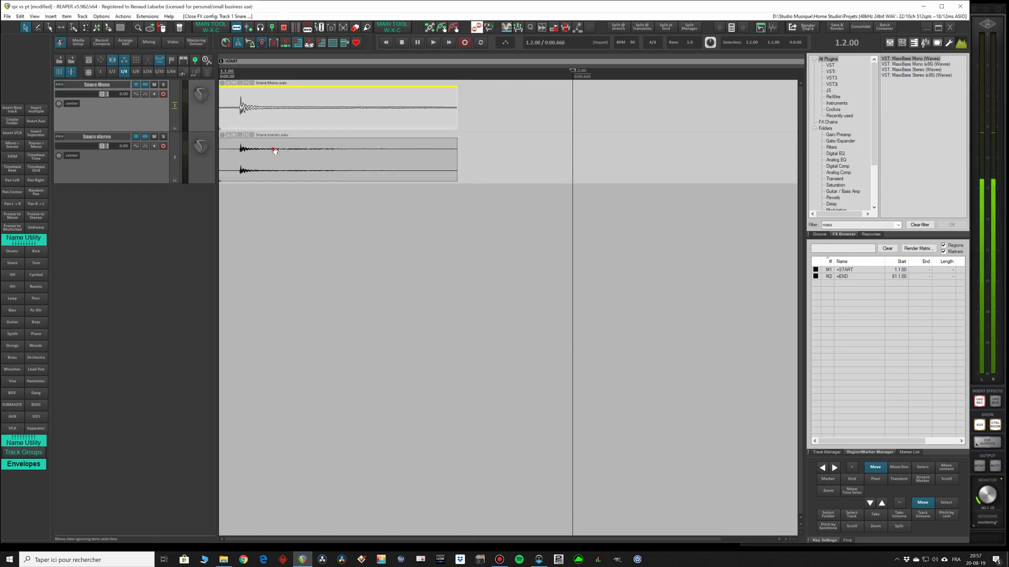
- Move the Snare stereo.wav item to the Snare Mono track at 1.2.00 and return it to the start of its own track
{"action": "left_click_drag", "start_coordinate": [275, 150], "coordinate": [563, 129]}
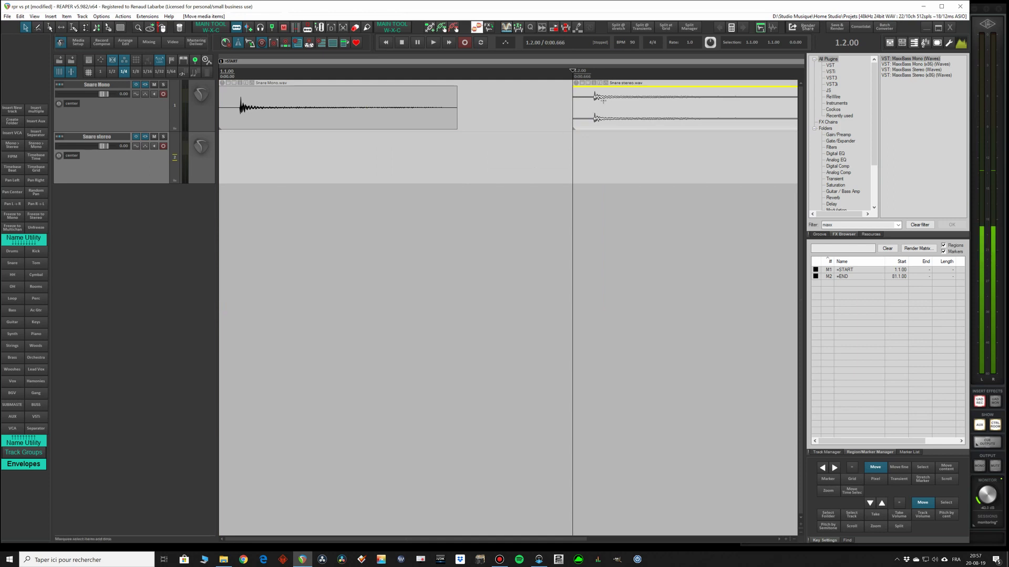
{"action": "left_click_drag", "start_coordinate": [603, 100], "coordinate": [323, 165]}
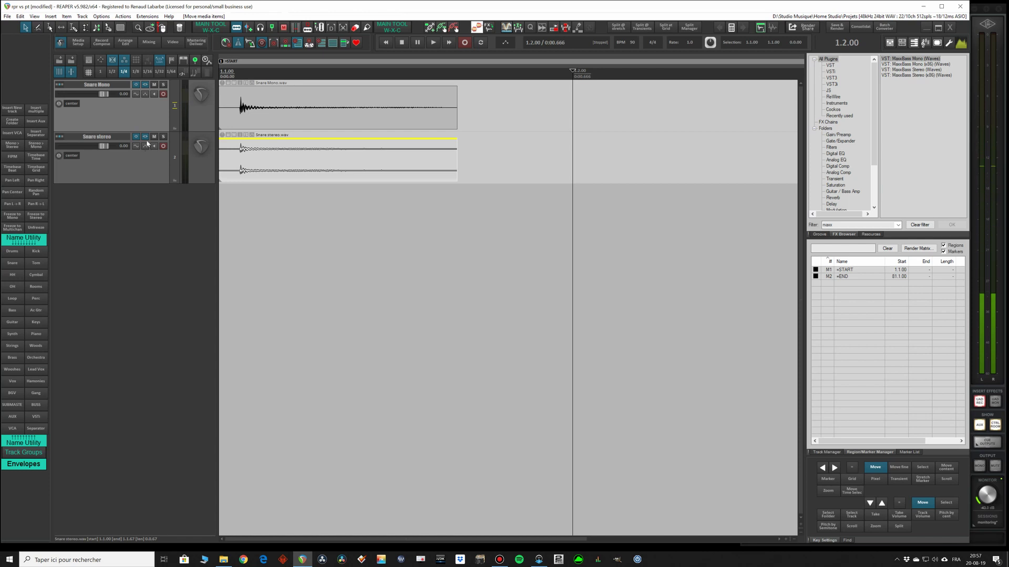
- Solo the Snare Mono track, place its MaxxBass Mono window below the tracks, audition the snare, and close the plug-in window
{"action": "left_click", "coordinate": [163, 86]}
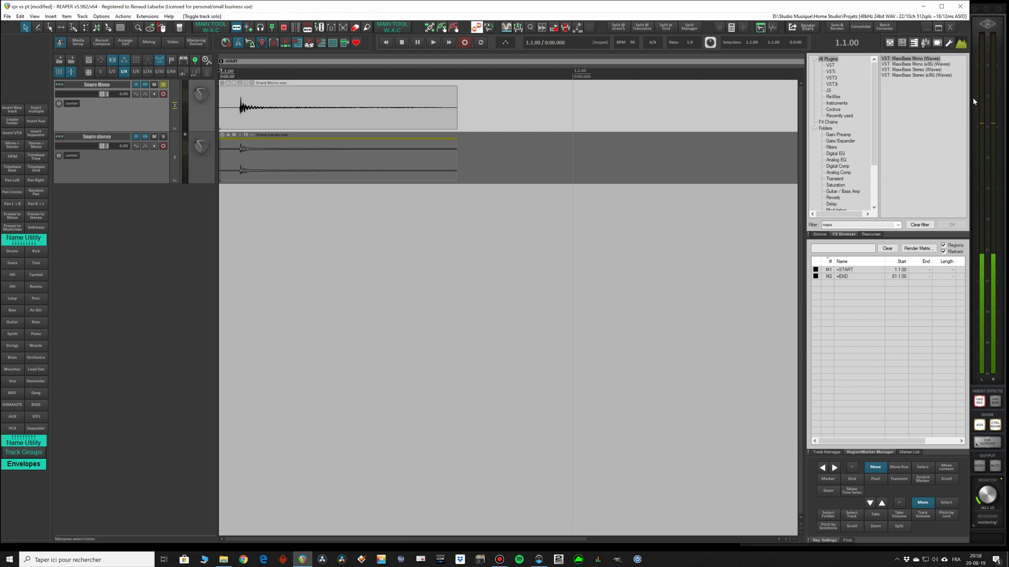
{"action": "left_click", "coordinate": [143, 86]}
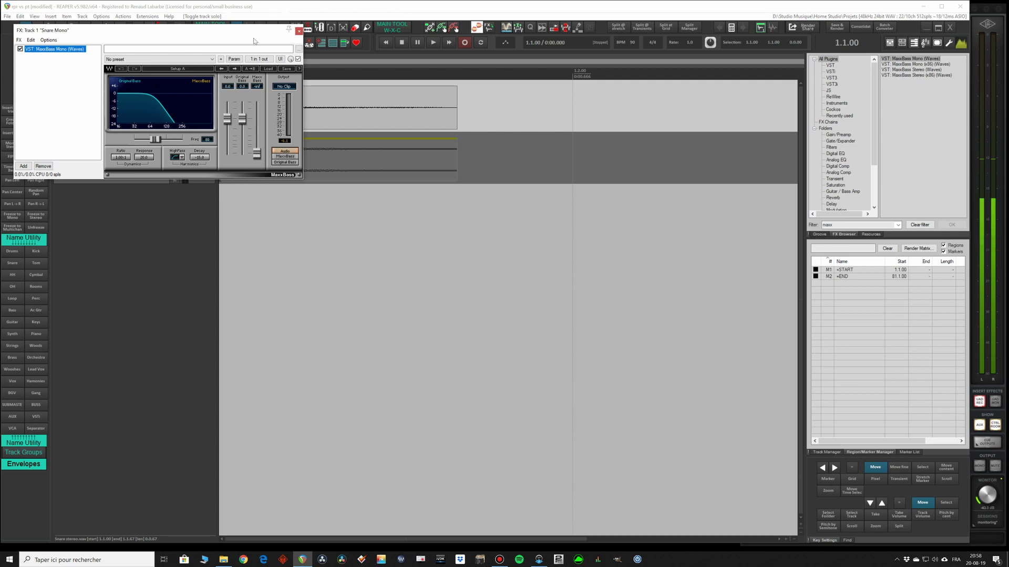
{"action": "left_click_drag", "start_coordinate": [254, 37], "coordinate": [412, 233]}
{"action": "key", "text": "space"}
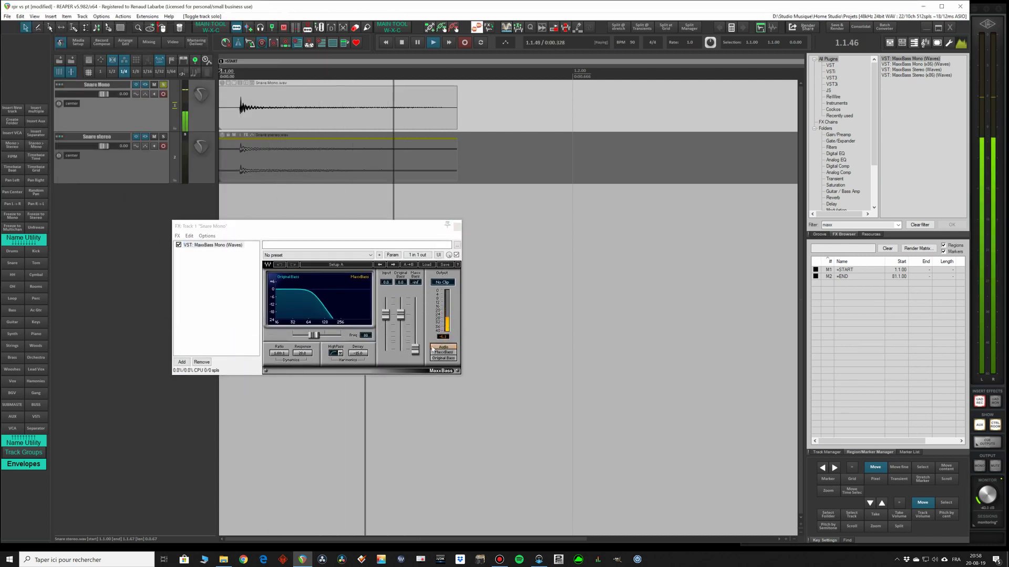
{"action": "key", "text": "space"}
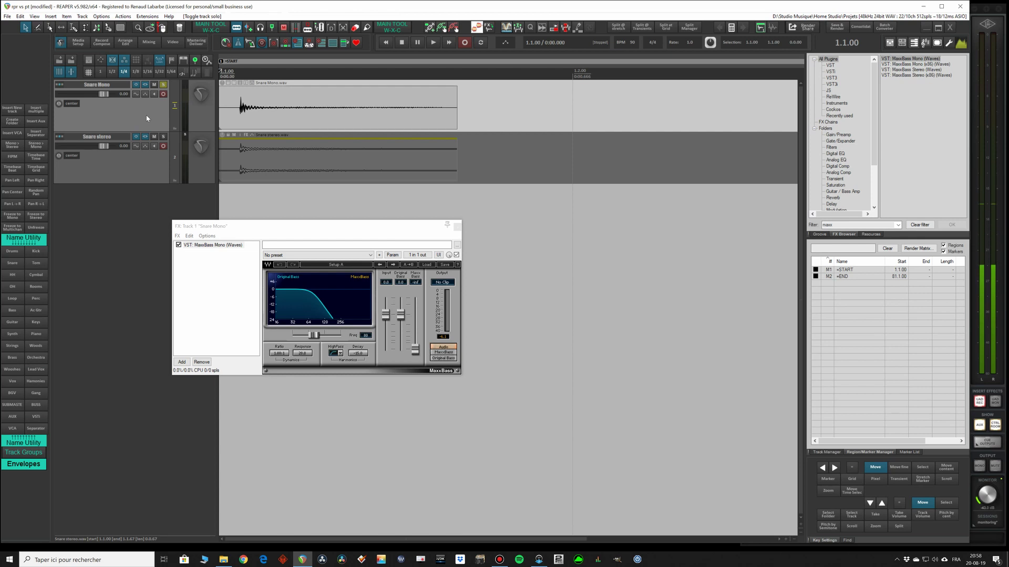
{"action": "left_click", "coordinate": [457, 228]}
- Examine the pan law values offered in the advanced project settings and close the dialog
{"action": "left_click", "coordinate": [88, 60]}
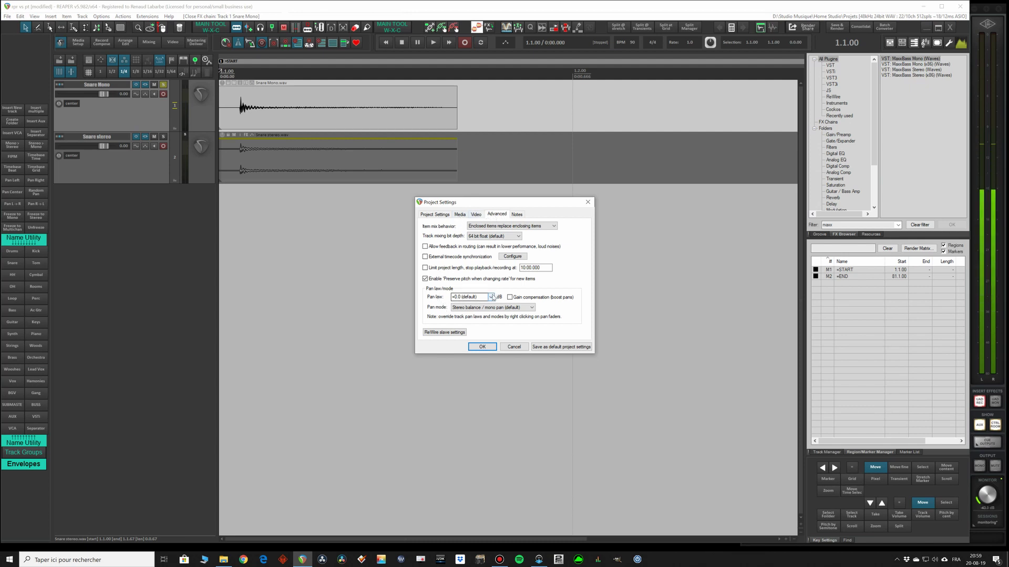
{"action": "left_click", "coordinate": [491, 298]}
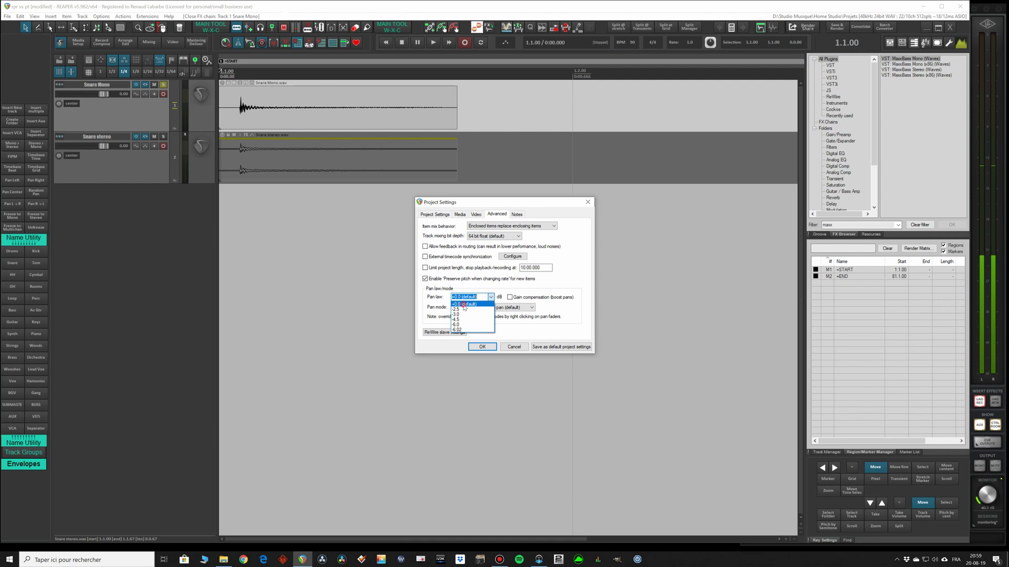
{"action": "left_click", "coordinate": [459, 315]}
{"action": "left_click", "coordinate": [482, 346]}
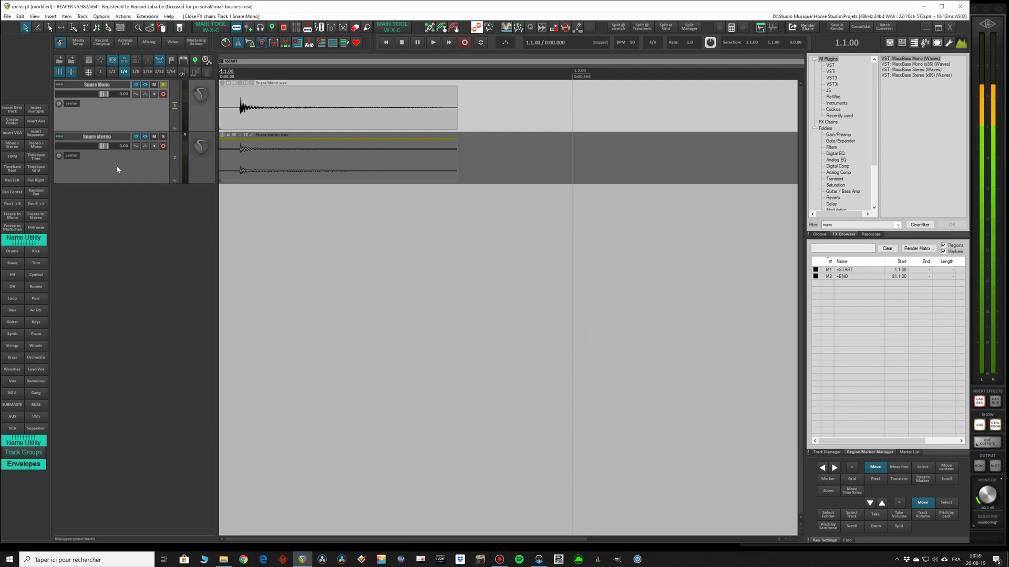
- Override the default pan law on the Snare Mono track with -3.0 dB
{"action": "right_click", "coordinate": [59, 107]}
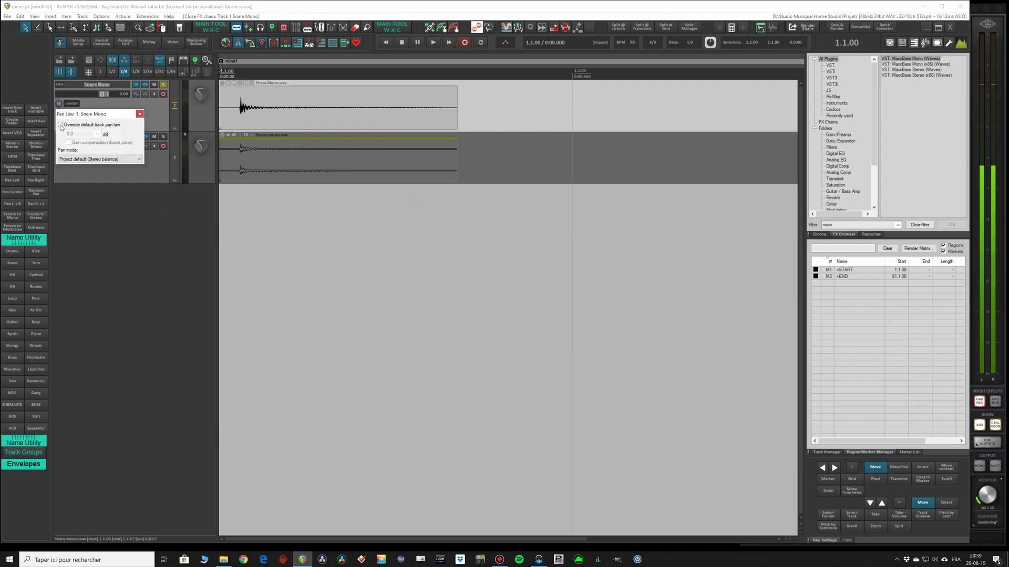
{"action": "left_click", "coordinate": [60, 124]}
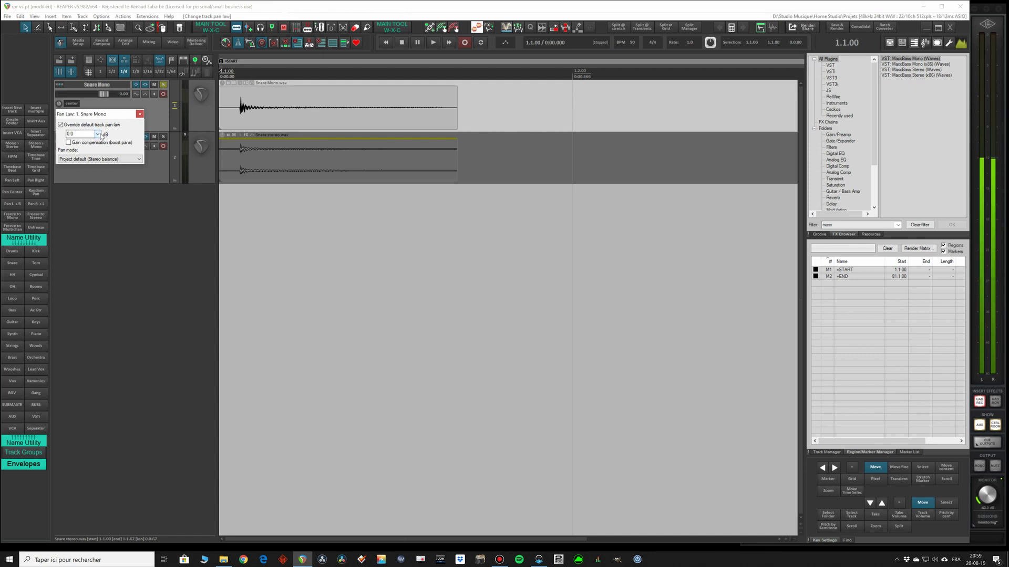
{"action": "left_click", "coordinate": [99, 135]}
{"action": "left_click", "coordinate": [73, 151]}
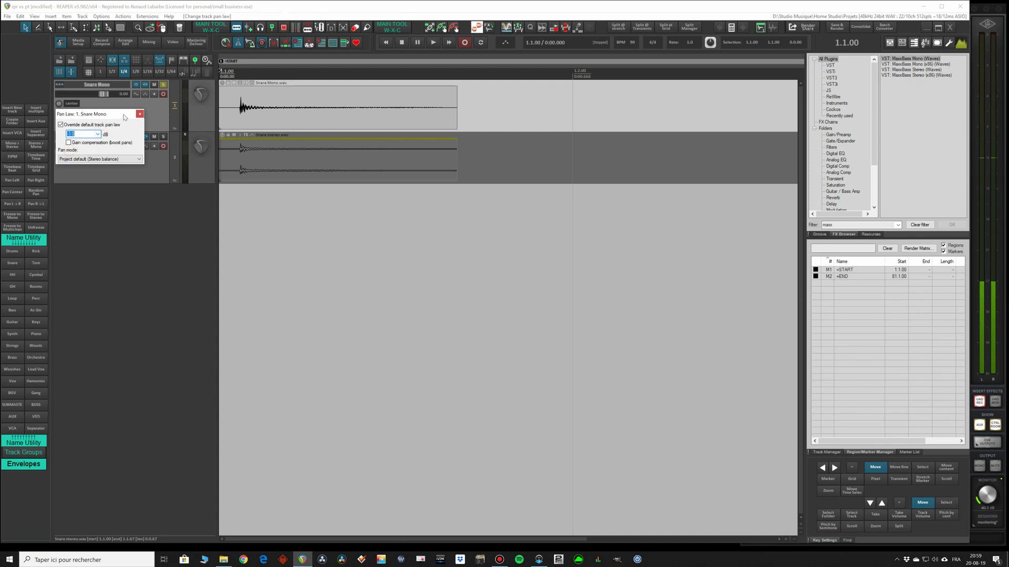
{"action": "key", "text": "Return"}
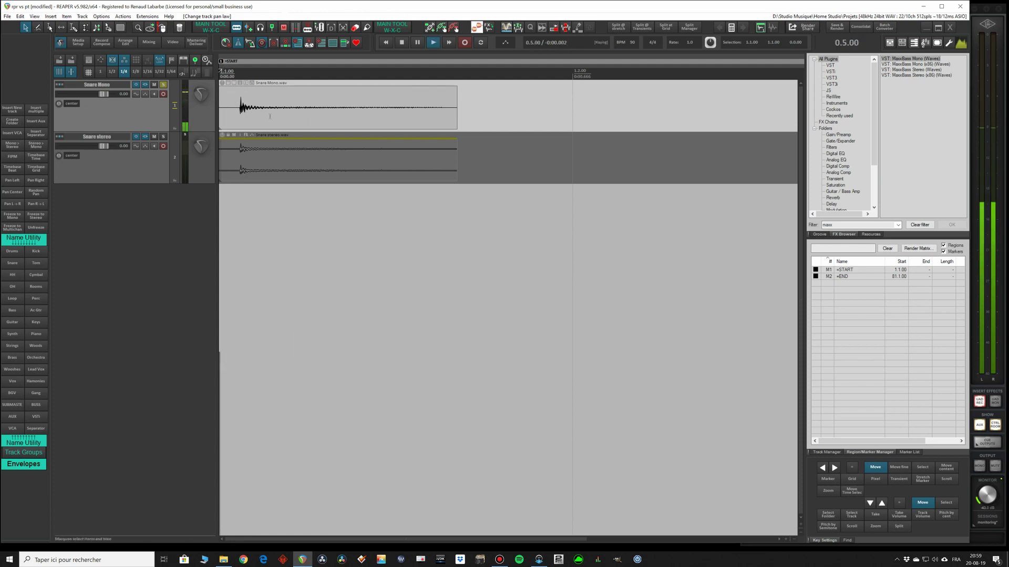
- Open the MaxxBass Mono window on Snare Mono and audition the centre-panned snare
{"action": "left_click", "coordinate": [145, 86]}
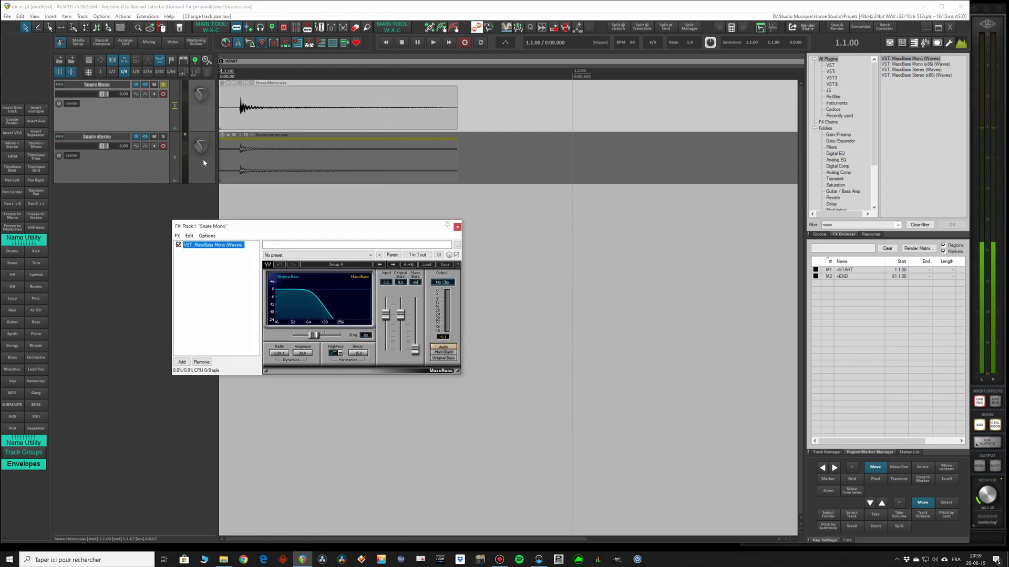
{"action": "key", "text": "space"}
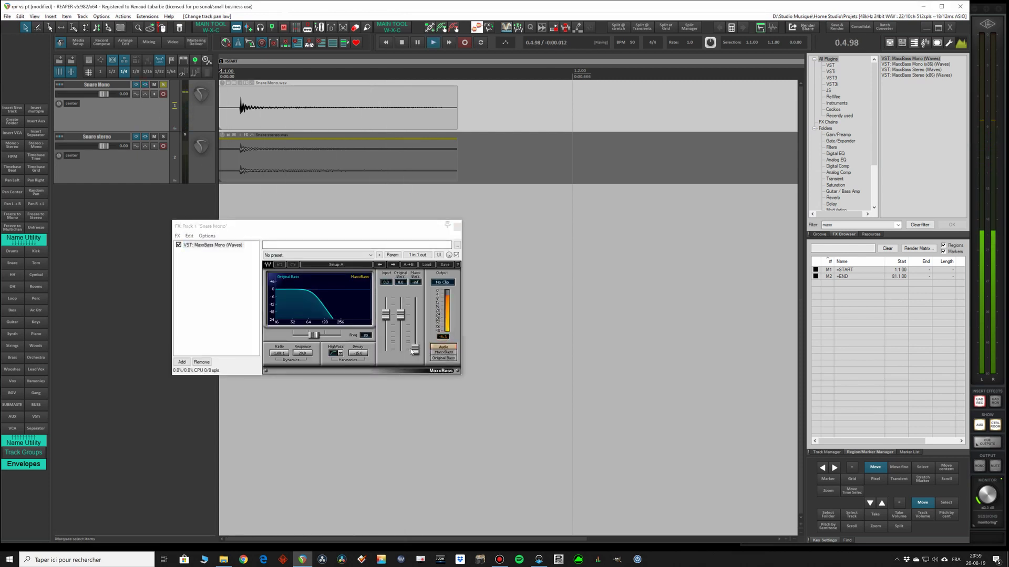
{"action": "key", "text": "space"}
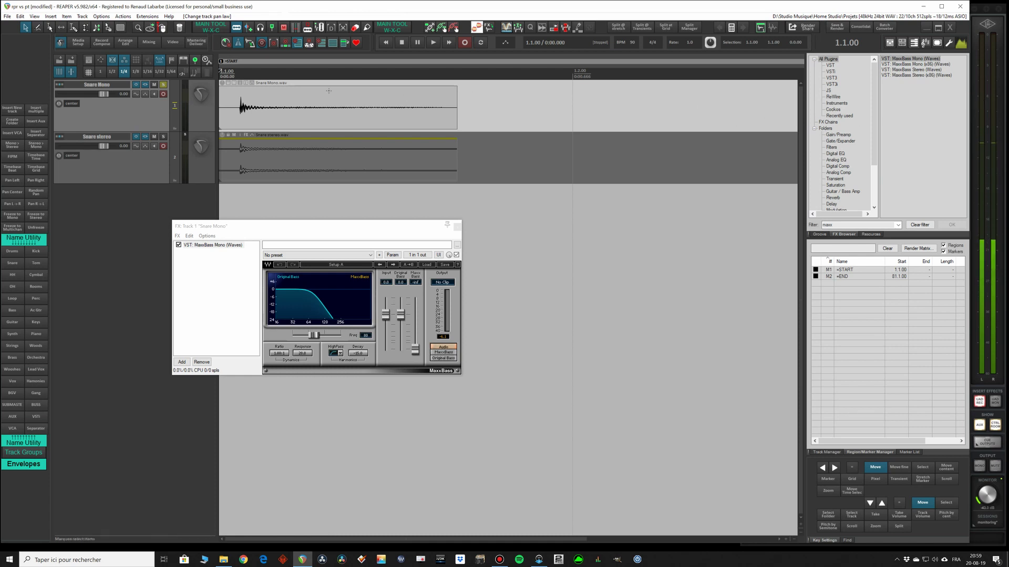
- Pan Snare Mono 100% left, audition it, and return the pan to centre
{"action": "left_click_drag", "start_coordinate": [58, 104], "coordinate": [57, 106]}
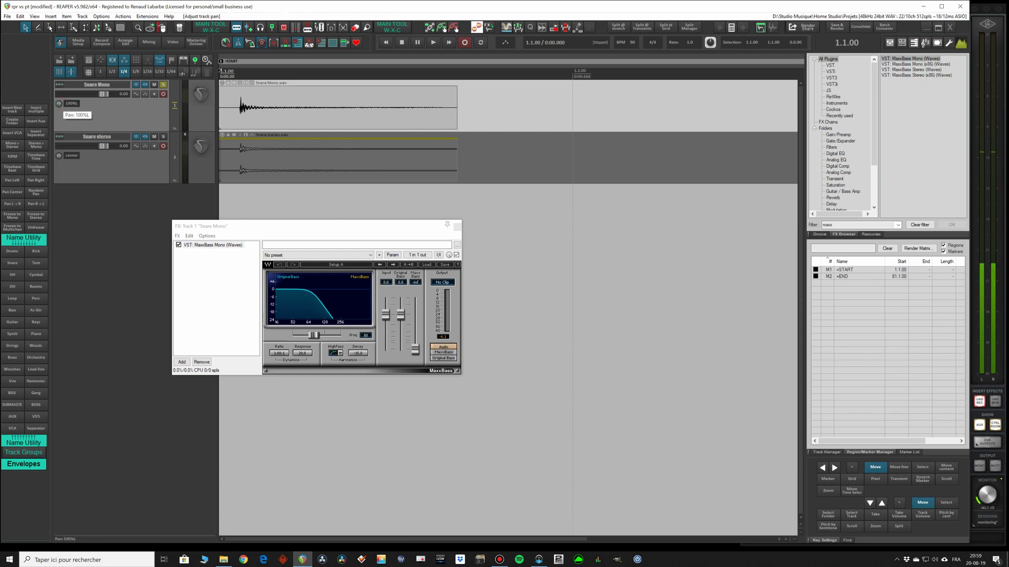
{"action": "key", "text": "space"}
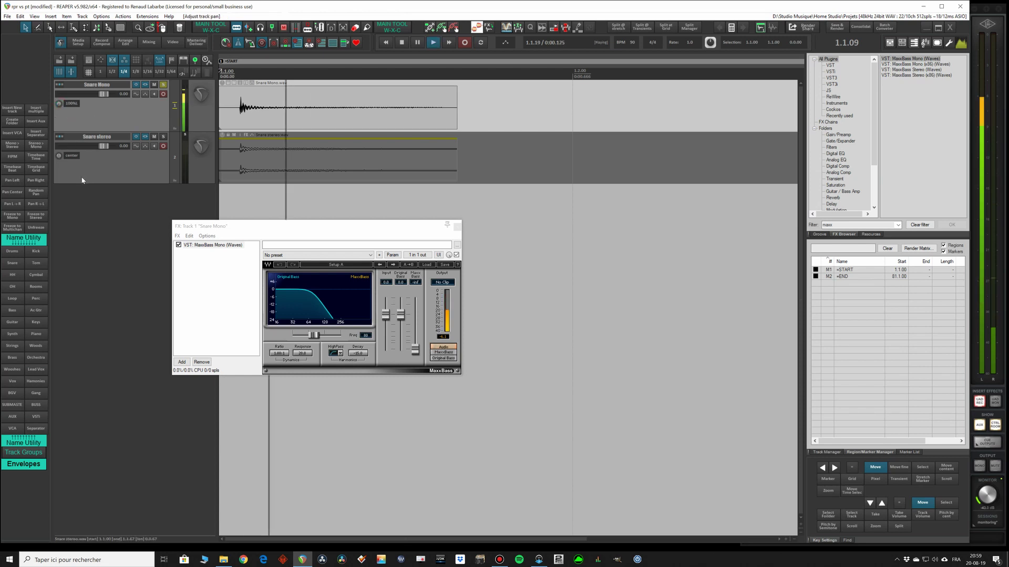
{"action": "key", "text": "space"}
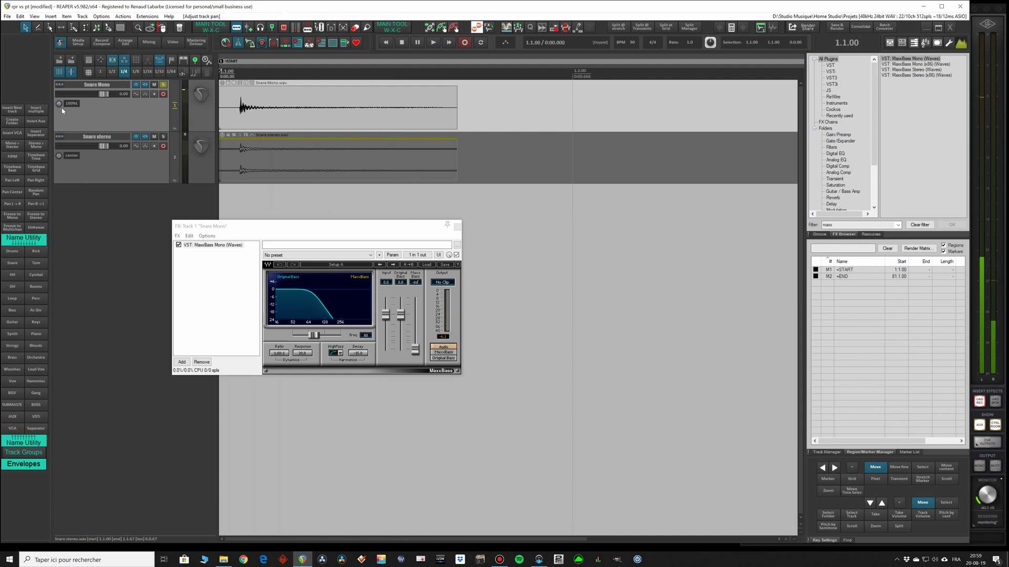
{"action": "double_click", "coordinate": [59, 103]}
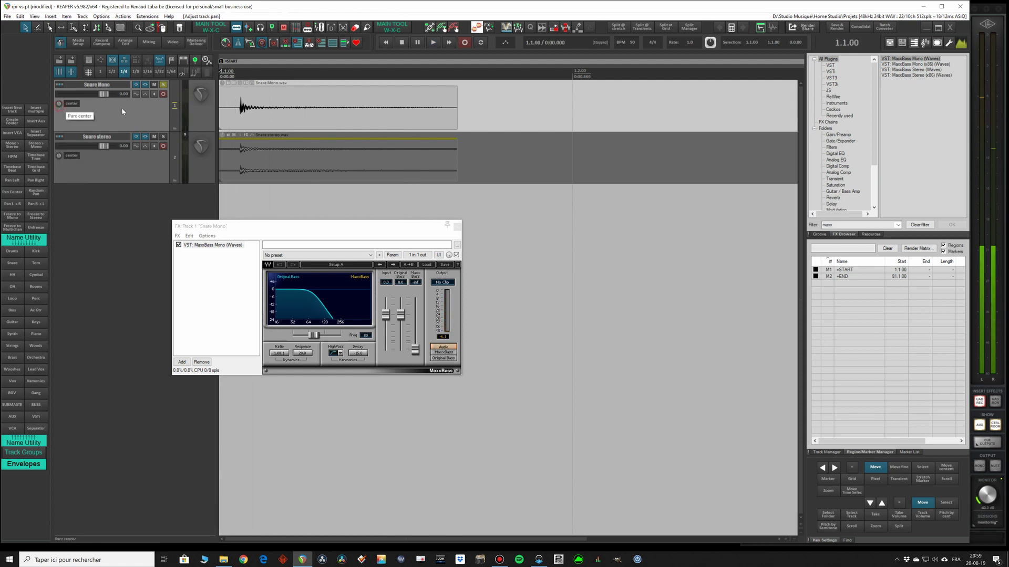
- Solo Snare stereo instead of Snare Mono, check its track pan law settings, and audition the stereo snare
{"action": "left_click", "coordinate": [163, 85]}
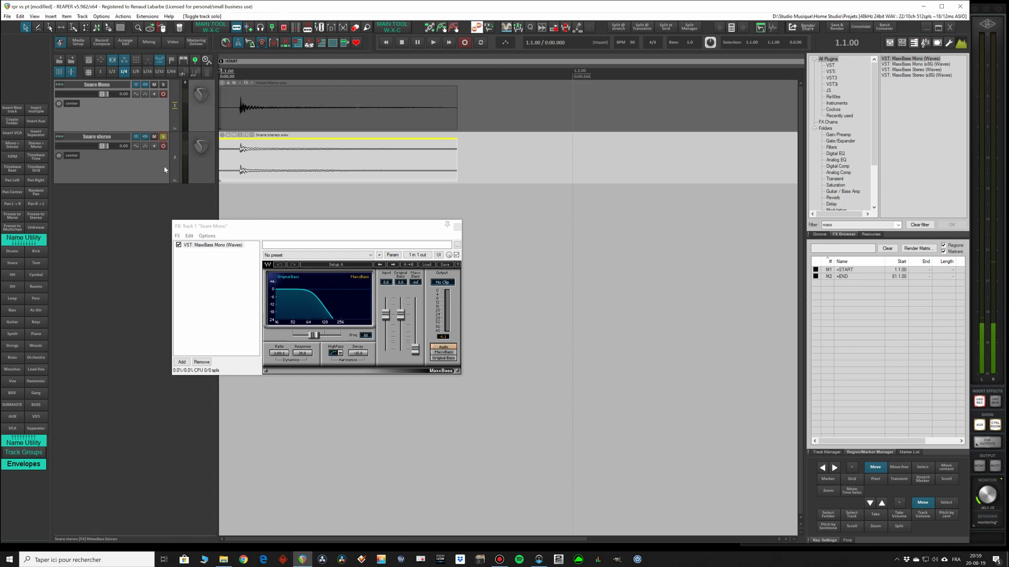
{"action": "left_click", "coordinate": [163, 136]}
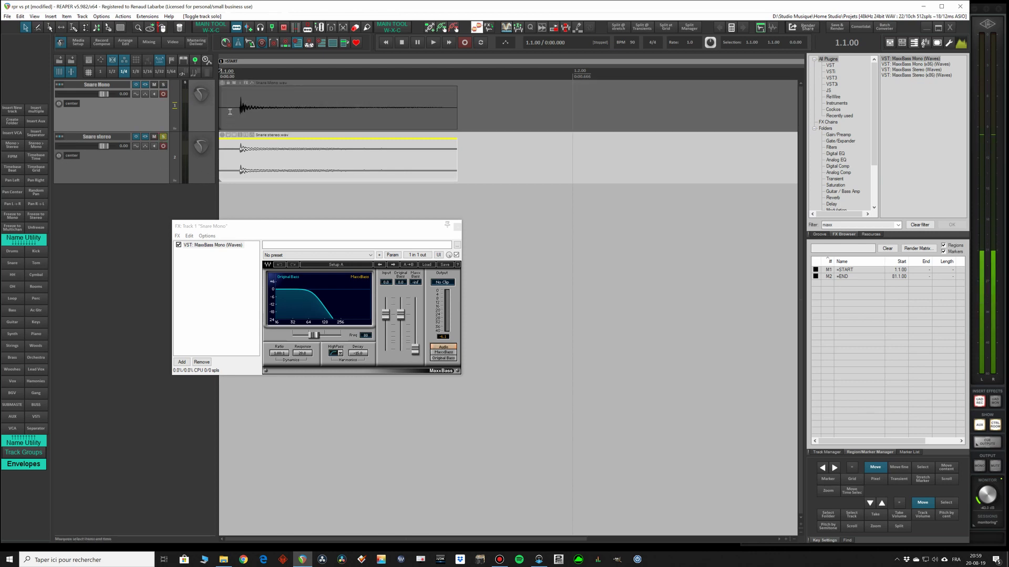
{"action": "right_click", "coordinate": [59, 156]}
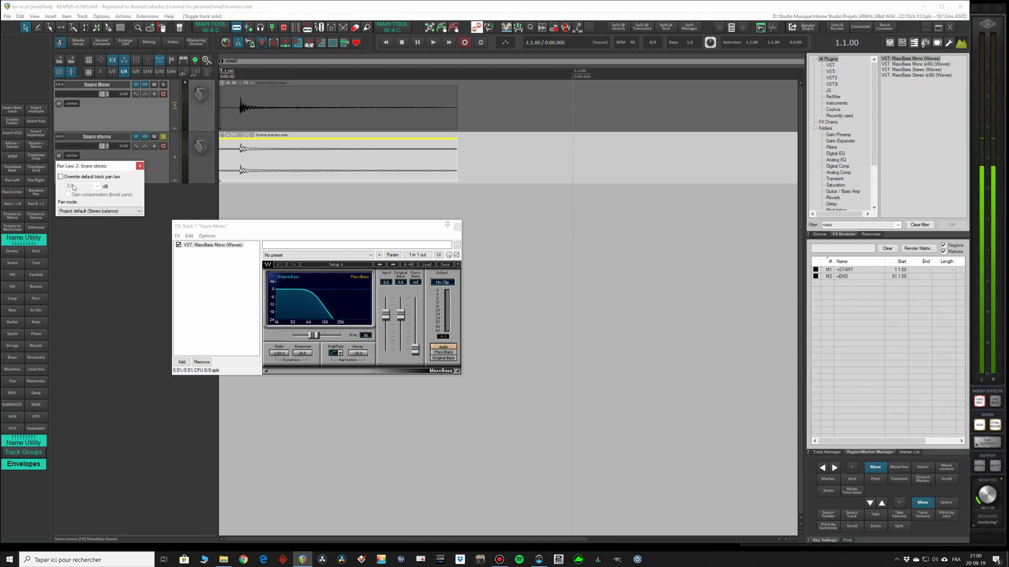
{"action": "left_click", "coordinate": [140, 166]}
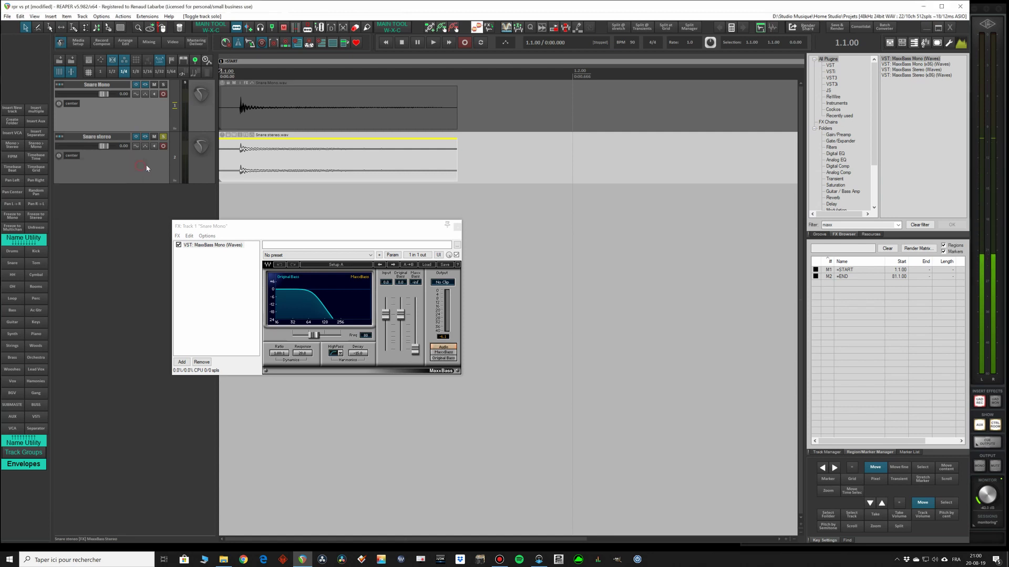
{"action": "key", "text": "space"}
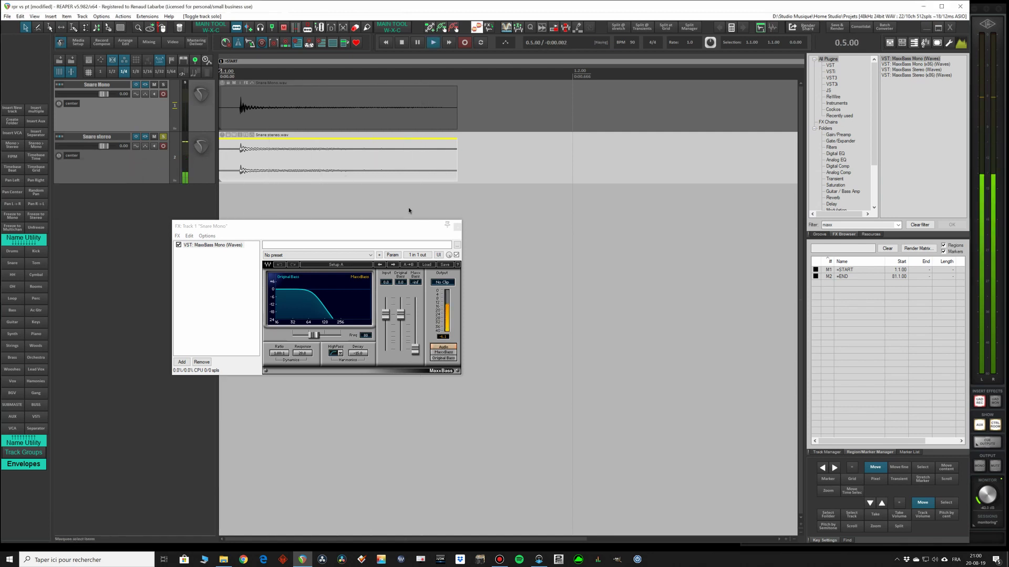
{"action": "key", "text": "space"}
- Close the Snare Mono plug-in window, view the MaxxBass Stereo window of Snare stereo below the tracks, and close it
{"action": "left_click", "coordinate": [454, 227]}
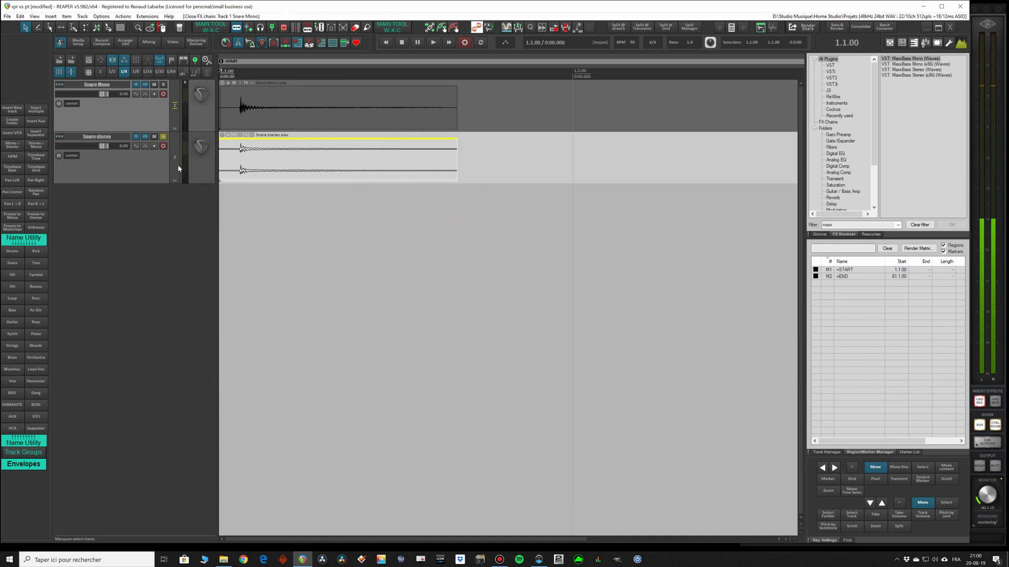
{"action": "left_click", "coordinate": [145, 137]}
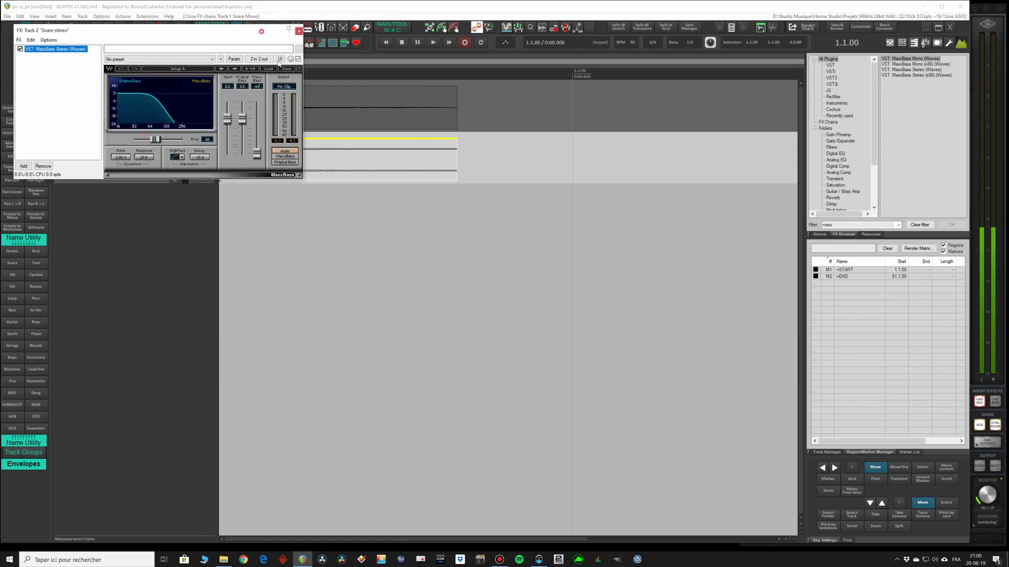
{"action": "left_click_drag", "start_coordinate": [260, 27], "coordinate": [457, 237]}
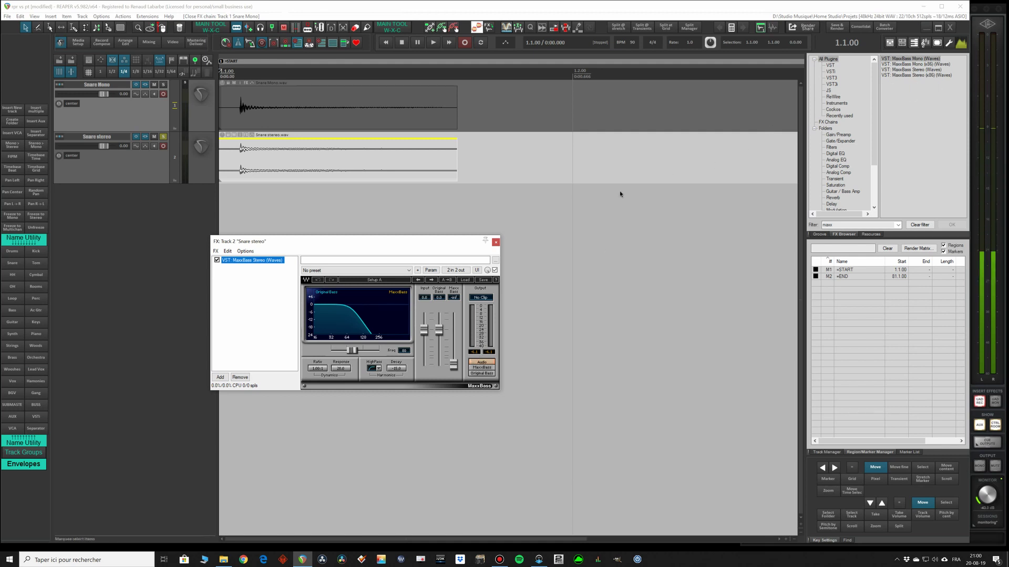
{"action": "left_click", "coordinate": [495, 243]}
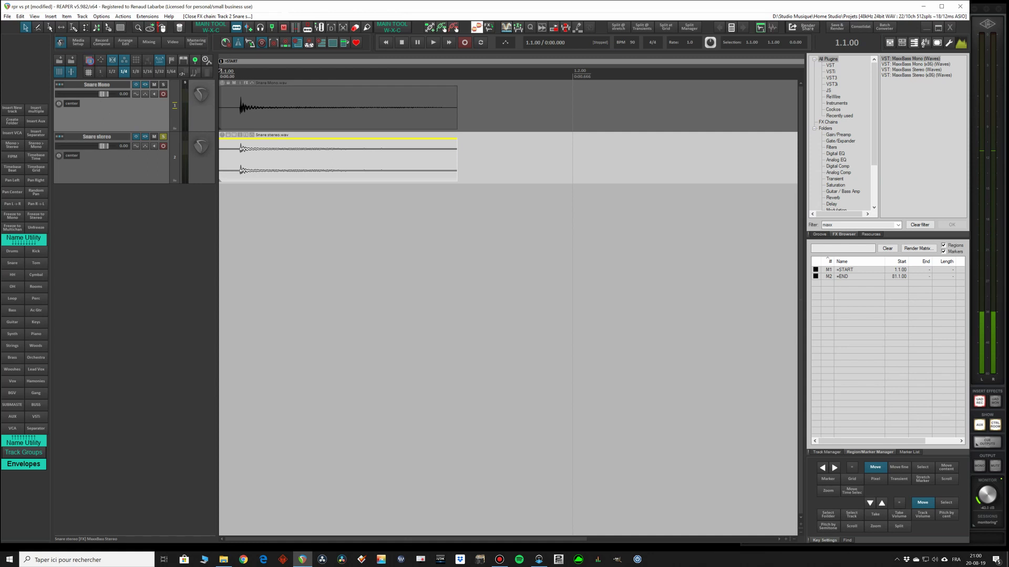
- Review the project-wide pan law choices in the advanced project settings again and leave the dialog
{"action": "left_click", "coordinate": [89, 60]}
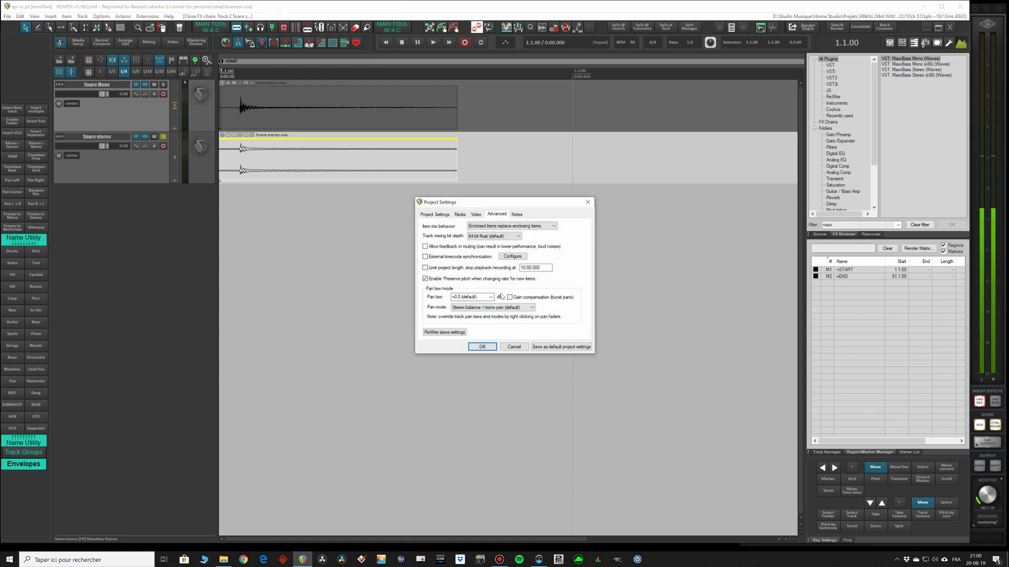
{"action": "left_click", "coordinate": [491, 298]}
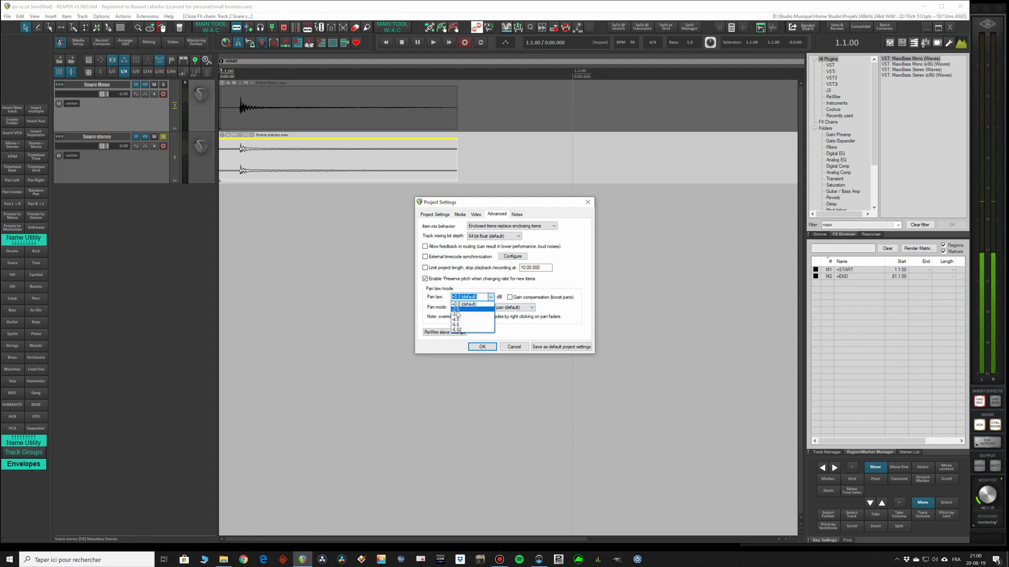
{"action": "left_click", "coordinate": [466, 329]}
{"action": "left_click", "coordinate": [482, 347]}
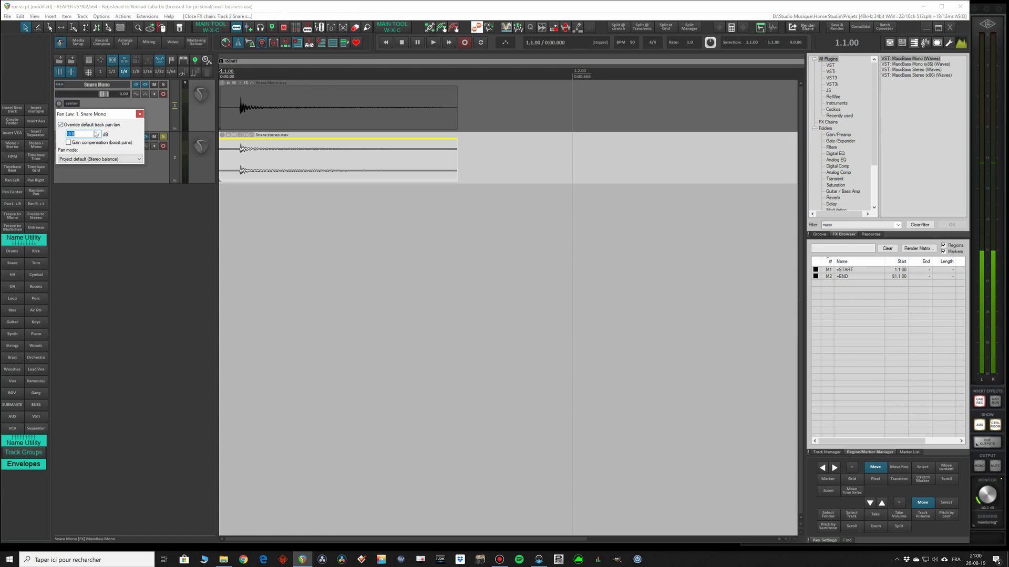
- Reset the Snare Mono pan law to 0.0 dB and turn off its override of the default track pan law
{"action": "left_click", "coordinate": [98, 134]}
{"action": "left_click", "coordinate": [79, 142]}
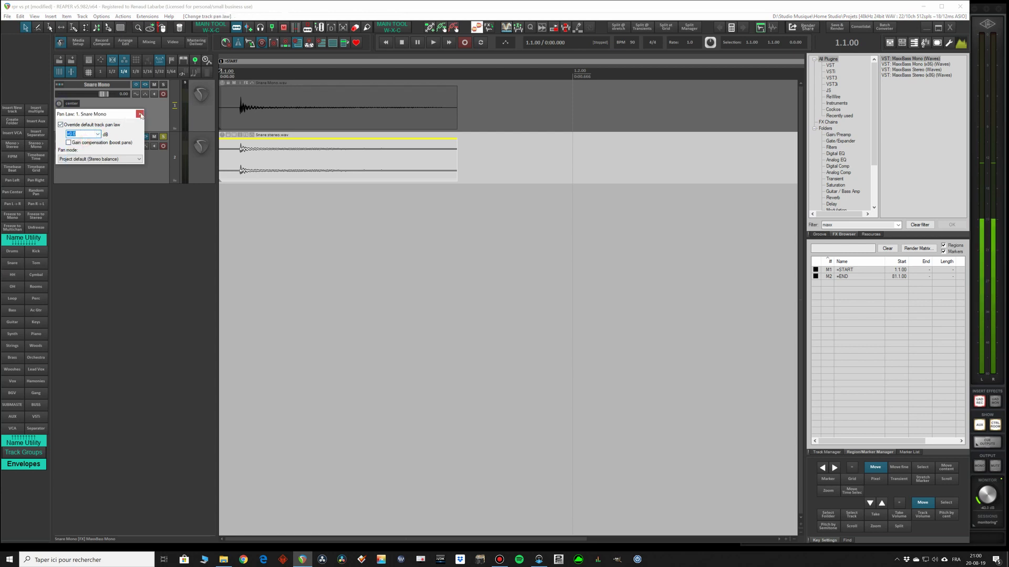
{"action": "left_click", "coordinate": [84, 125]}
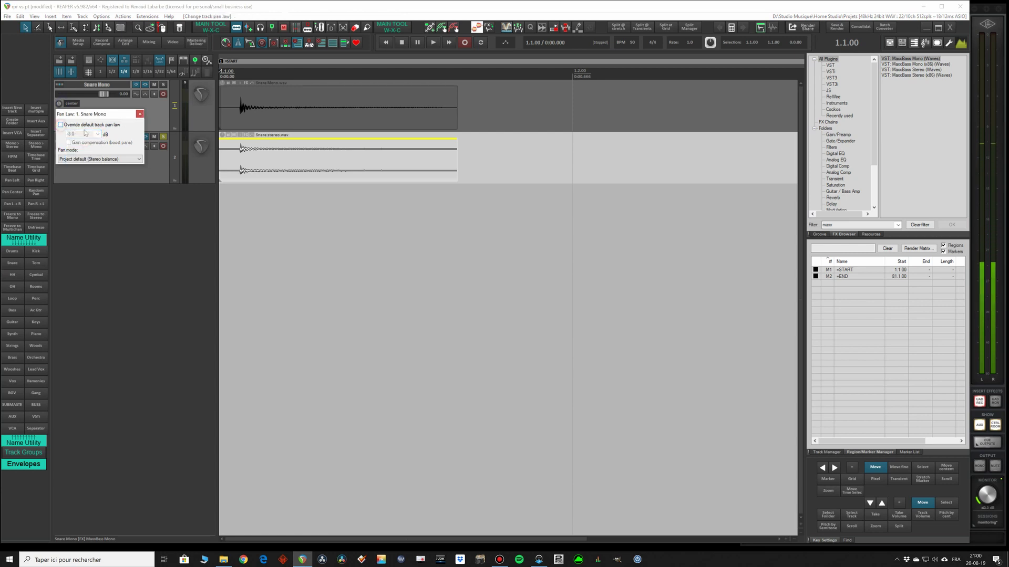
{"action": "left_click", "coordinate": [140, 113]}
- Turn off solo on Snare stereo, then solo and unsolo Snare Mono
{"action": "left_click", "coordinate": [164, 137]}
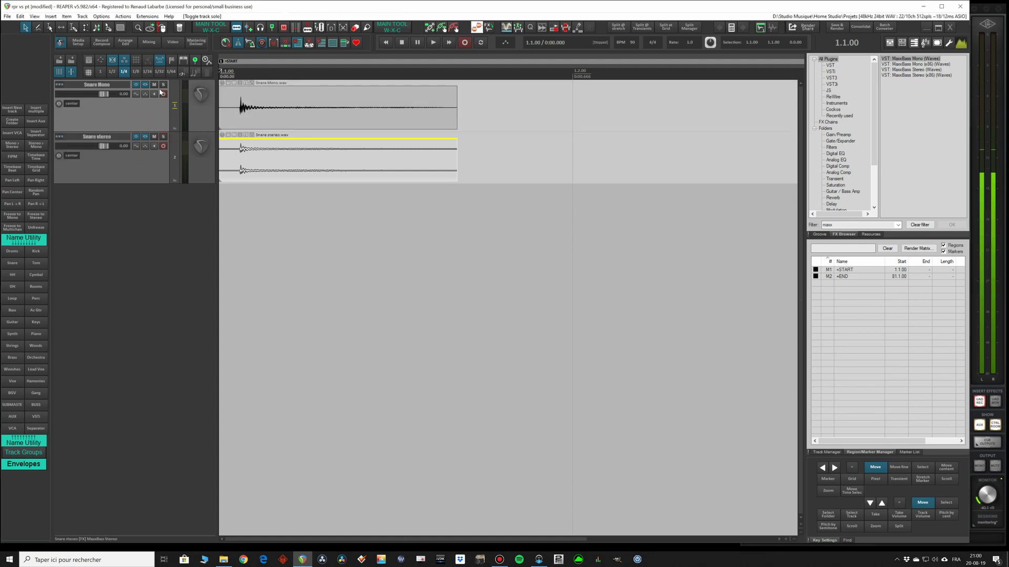
{"action": "left_click", "coordinate": [164, 84]}
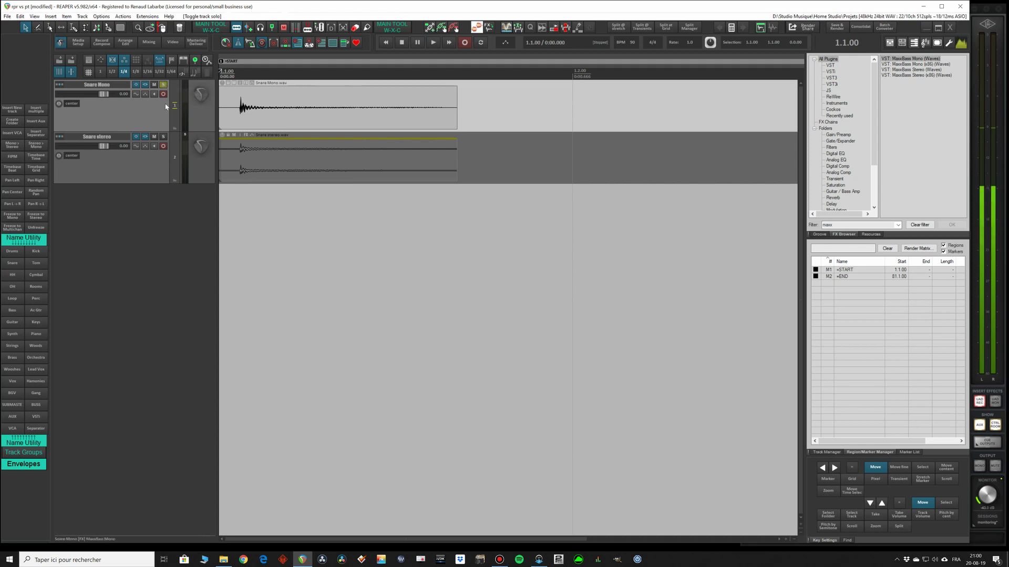
{"action": "key", "text": "F6"}
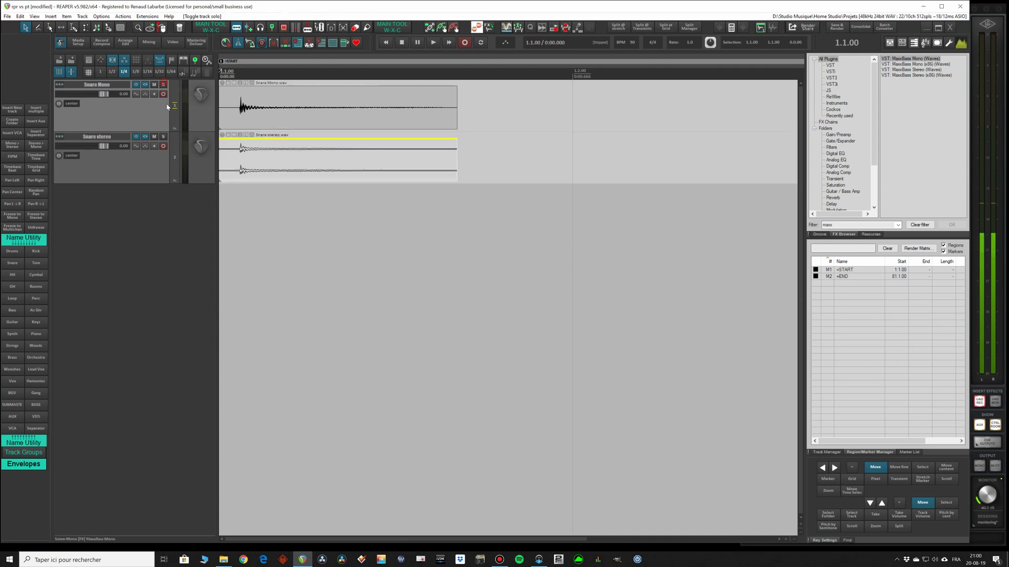
- Solo Snare stereo, override its default track pan law with 0.0 dB, and play the track briefly
{"action": "left_click", "coordinate": [164, 136]}
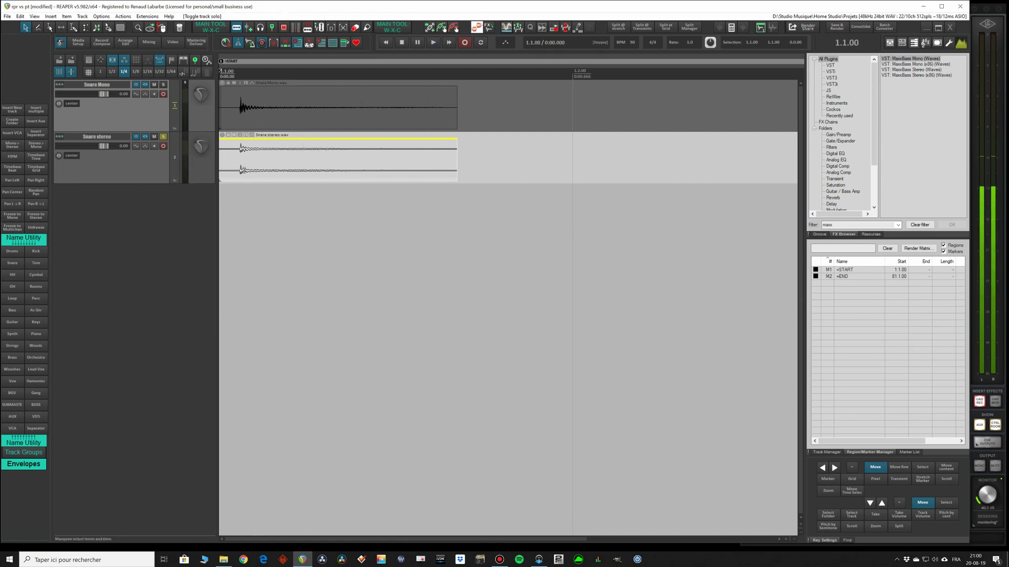
{"action": "left_click", "coordinate": [101, 172]}
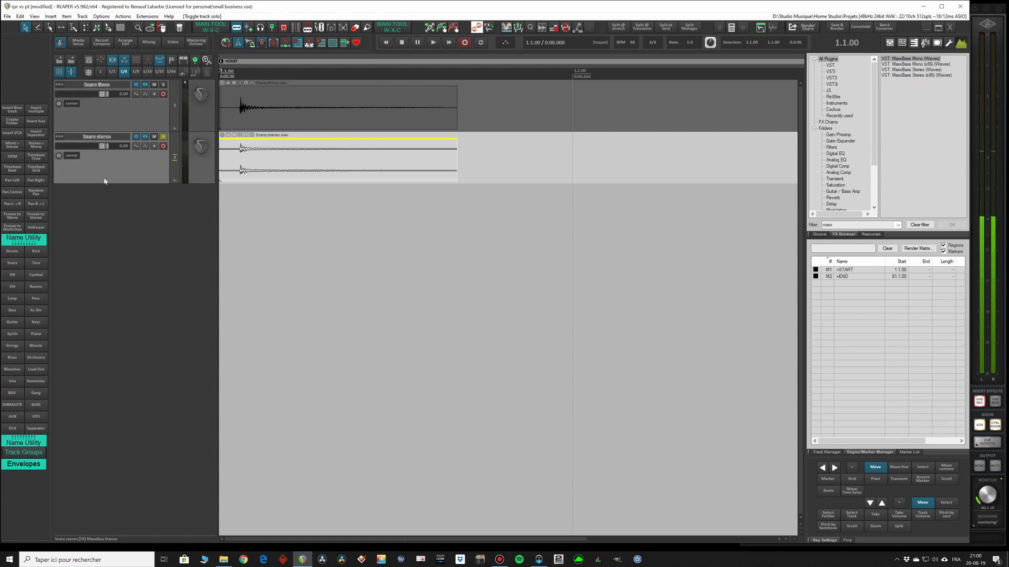
{"action": "right_click", "coordinate": [60, 157]}
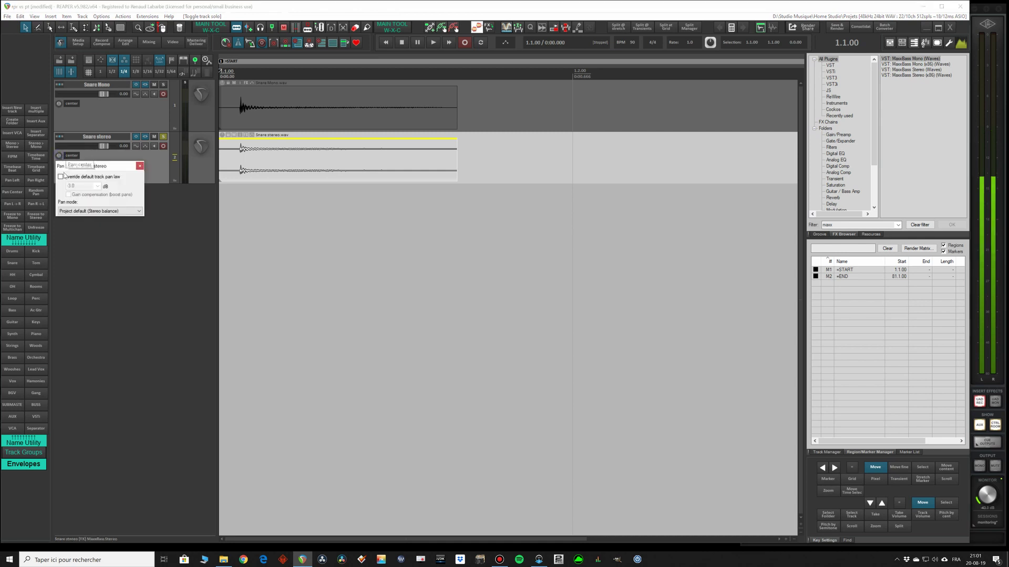
{"action": "left_click", "coordinate": [61, 177]}
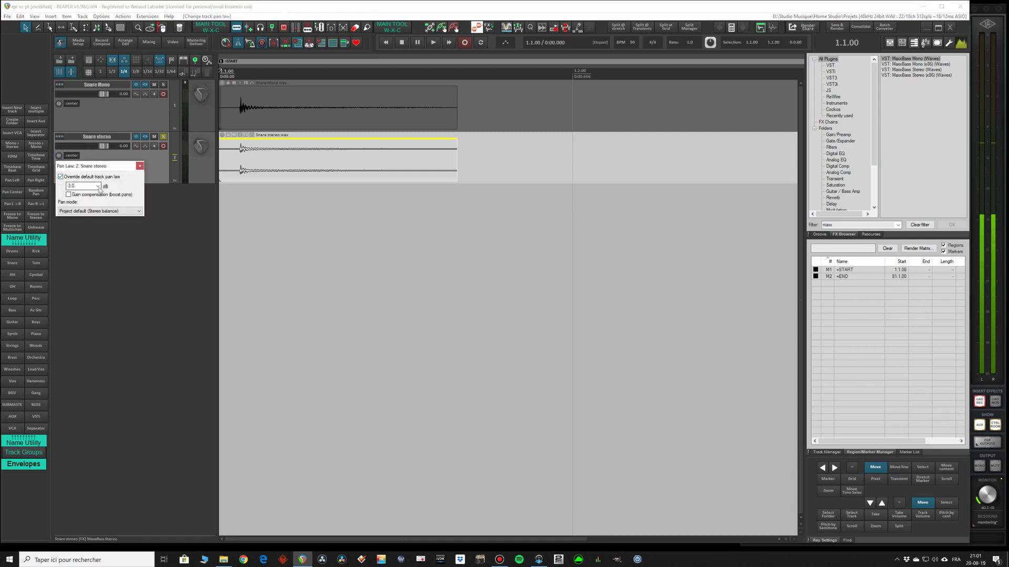
{"action": "left_click", "coordinate": [98, 187]}
{"action": "left_click", "coordinate": [78, 195]}
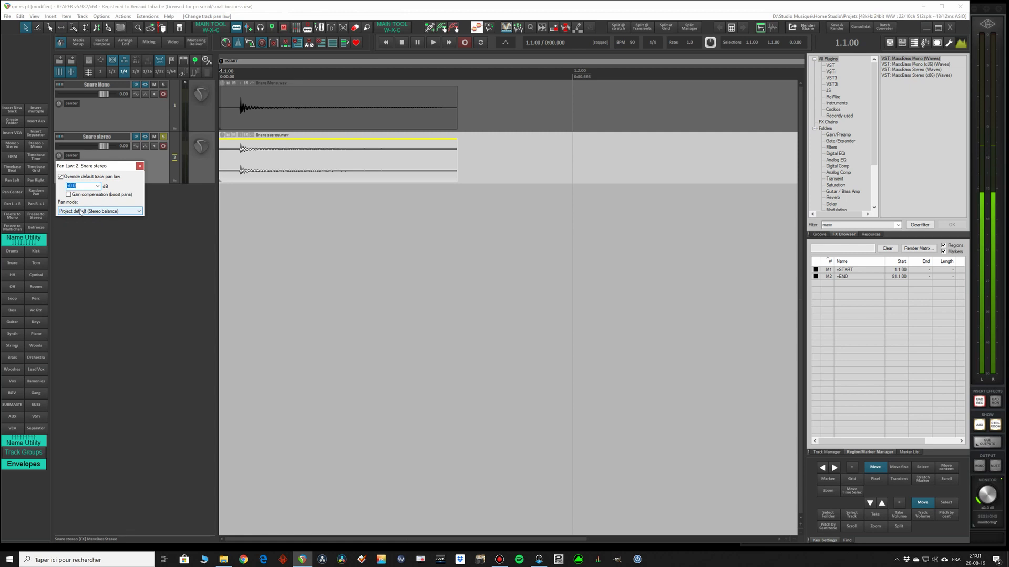
{"action": "left_click", "coordinate": [140, 166]}
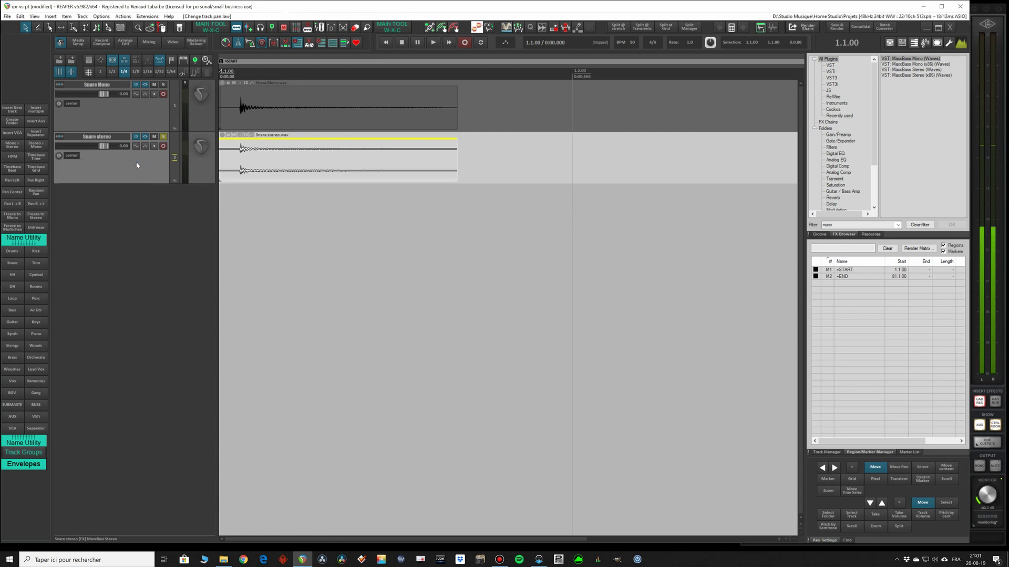
{"action": "key", "text": "space"}
{"action": "key", "text": "space"}
- Turn off the Snare stereo pan law override, set its pan mode to Dual pan, and play the track twice
{"action": "right_click", "coordinate": [68, 155]}
{"action": "left_click", "coordinate": [65, 177]}
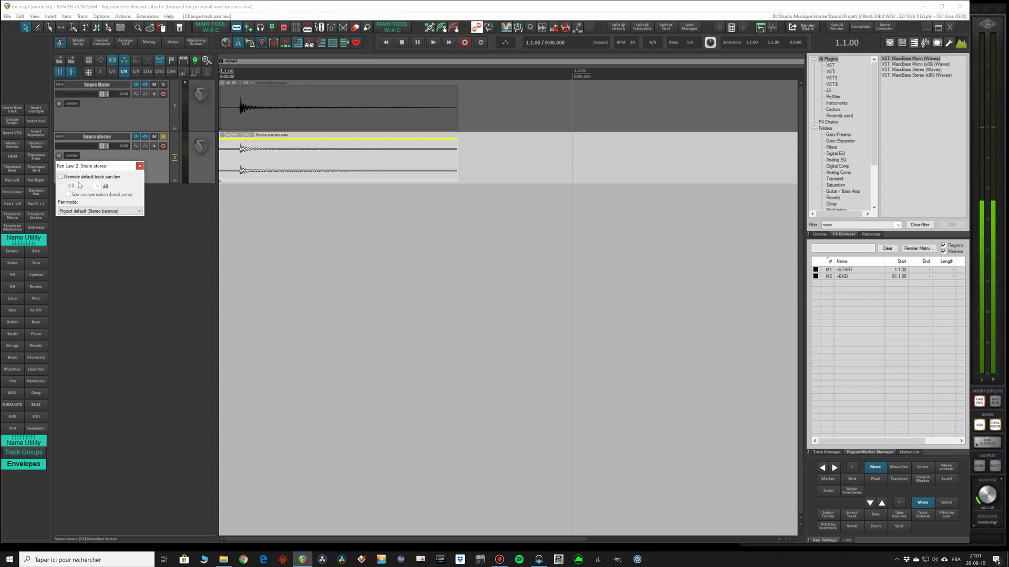
{"action": "left_click", "coordinate": [99, 211]}
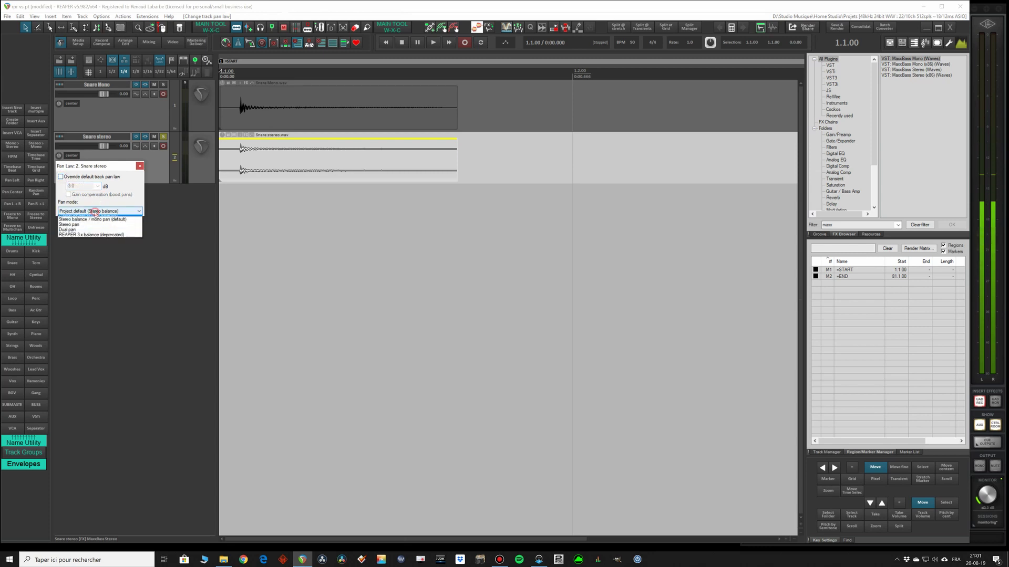
{"action": "left_click", "coordinate": [69, 234]}
{"action": "left_click", "coordinate": [140, 166]}
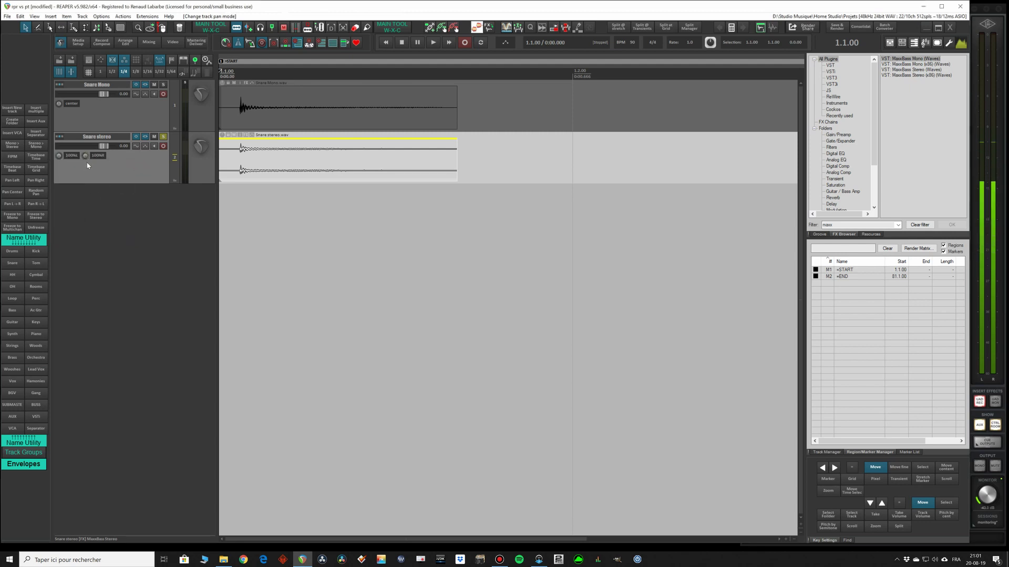
{"action": "key", "text": "space"}
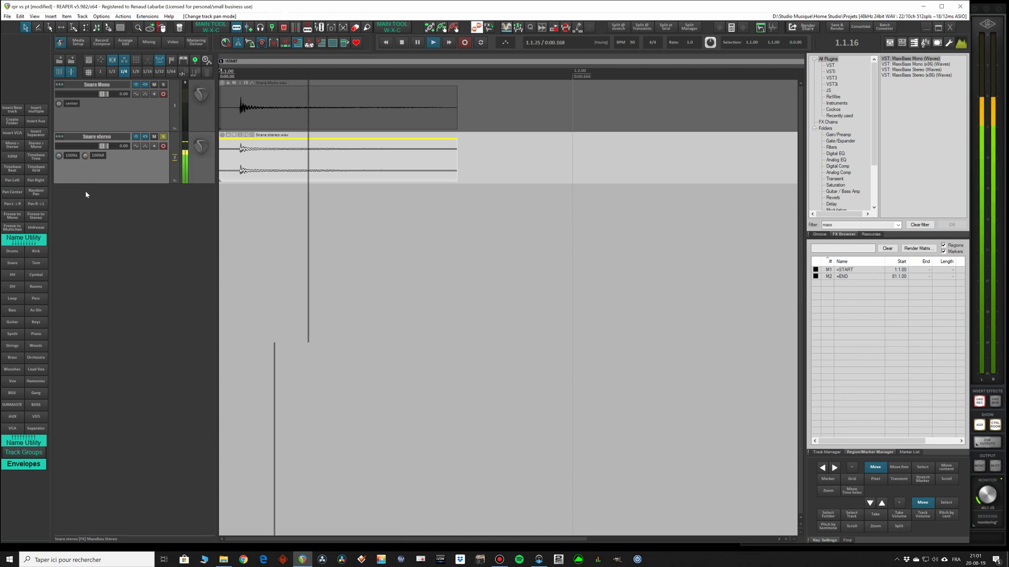
{"action": "key", "text": "space"}
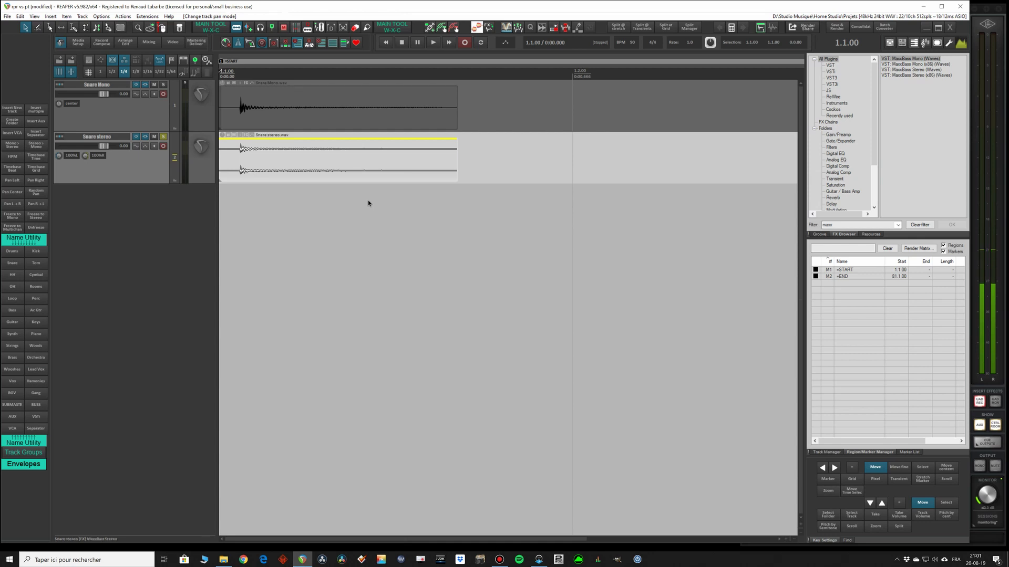
{"action": "key", "text": "space"}
{"action": "key", "text": "space"}
- Return the Snare stereo pan mode to Project default (Stereo balance) and leave its pan settings
{"action": "right_click", "coordinate": [85, 156]}
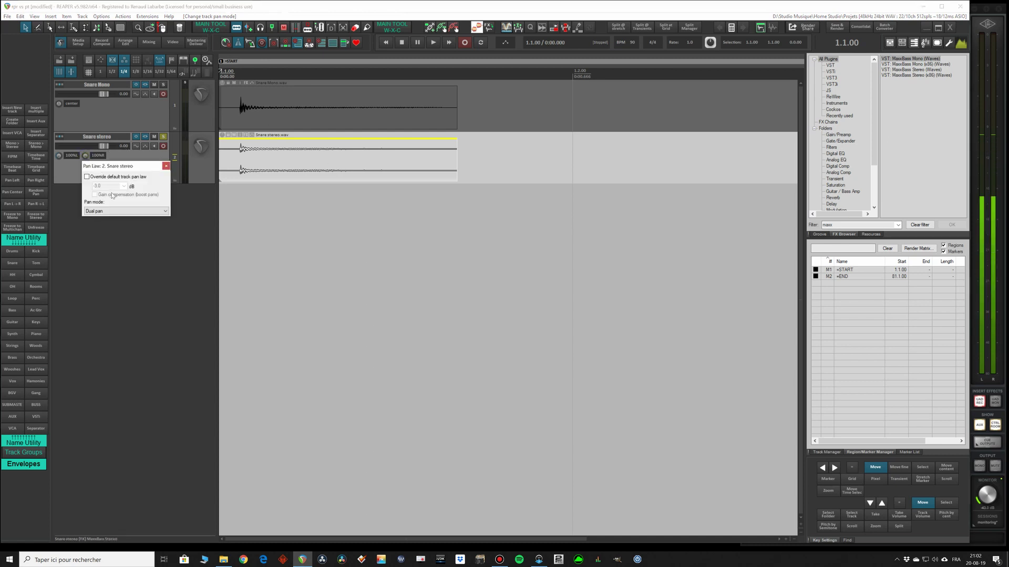
{"action": "left_click", "coordinate": [126, 211]}
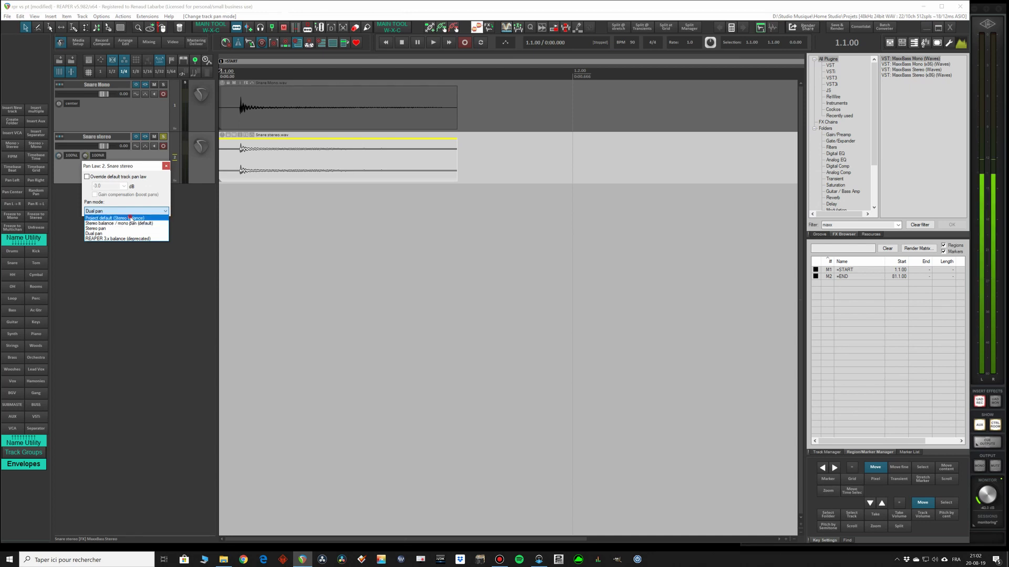
{"action": "left_click", "coordinate": [142, 218]}
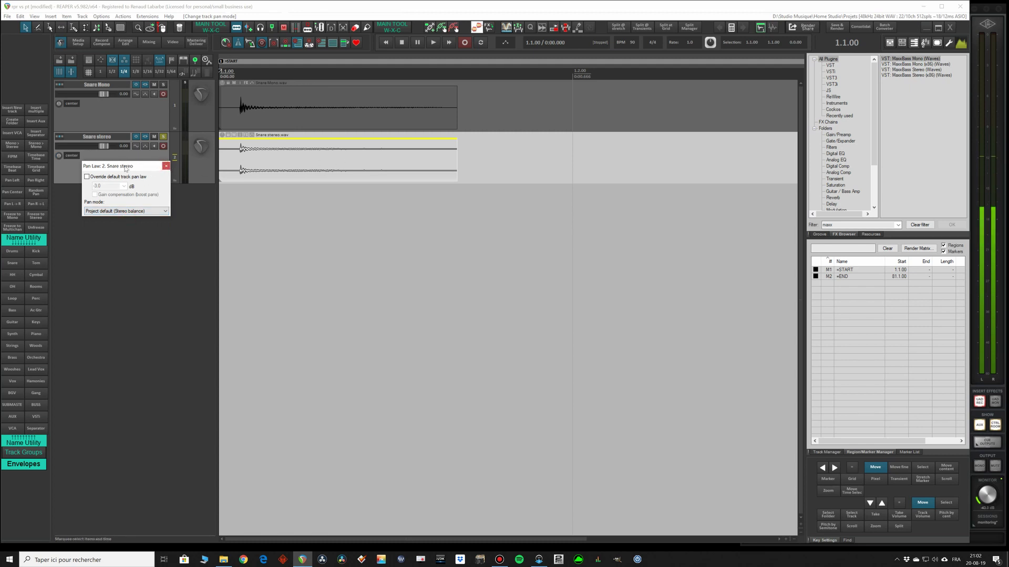
{"action": "left_click", "coordinate": [167, 166]}
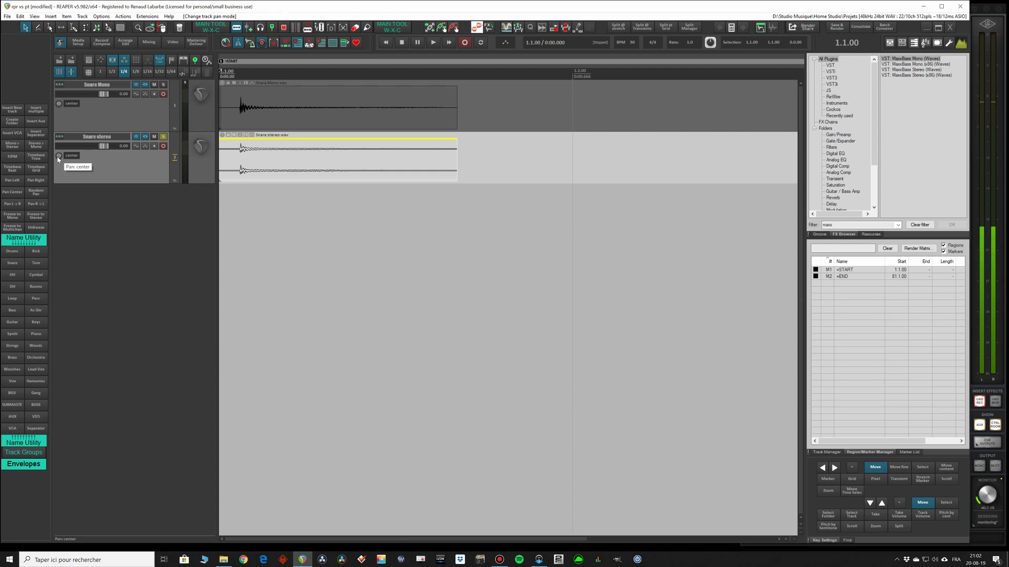
- Search the action list for "pan law", examine the actions that set the selected tracks' pan law, and close it
{"action": "left_click", "coordinate": [93, 162]}
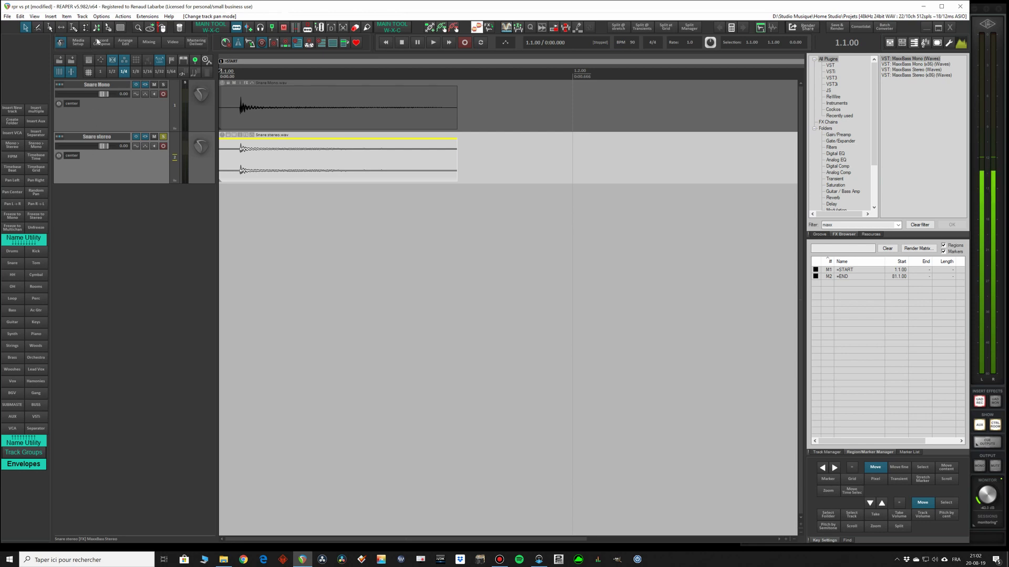
{"action": "key", "text": "question"}
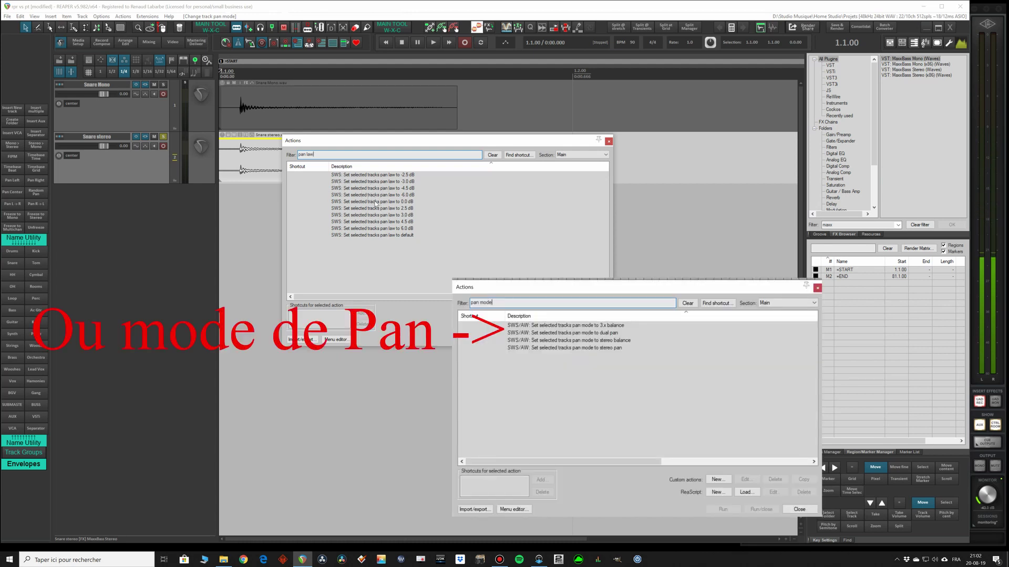
{"action": "left_click", "coordinate": [370, 201]}
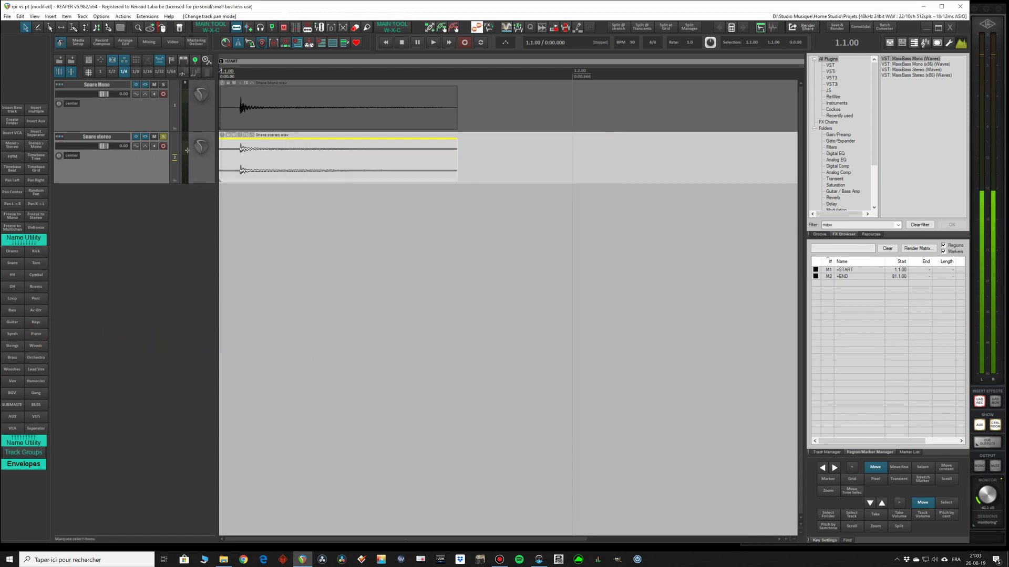
- Show the track template resources and turn off solo on Snare stereo
{"action": "left_click", "coordinate": [164, 138]}
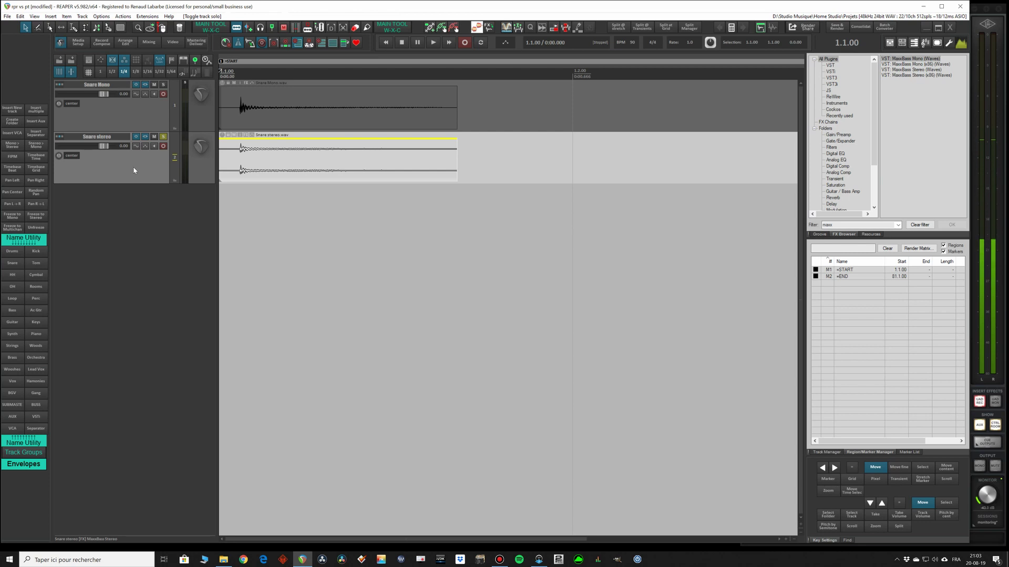
{"action": "left_click", "coordinate": [870, 234]}
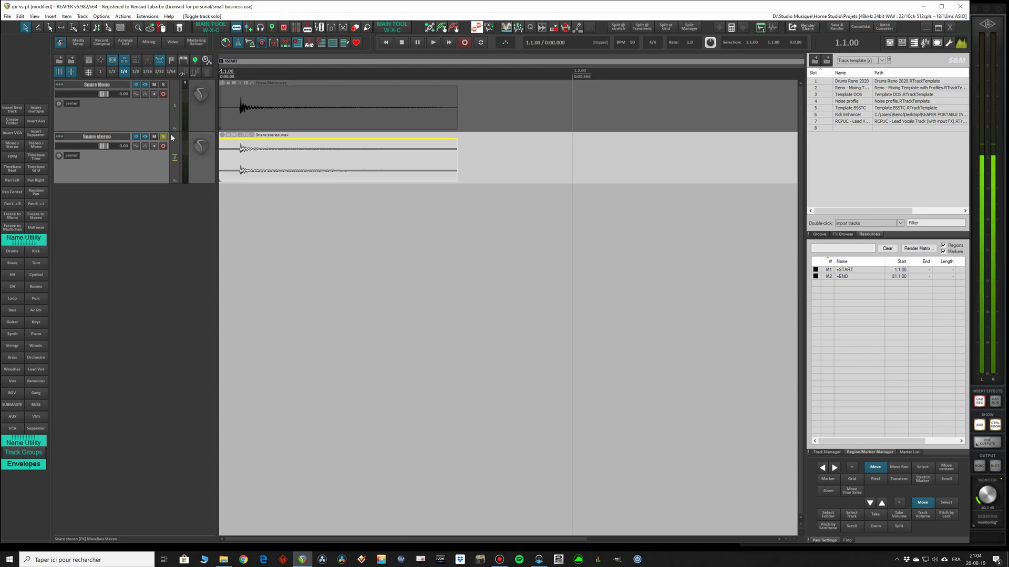
{"action": "left_click", "coordinate": [162, 180], "text": "shift"}
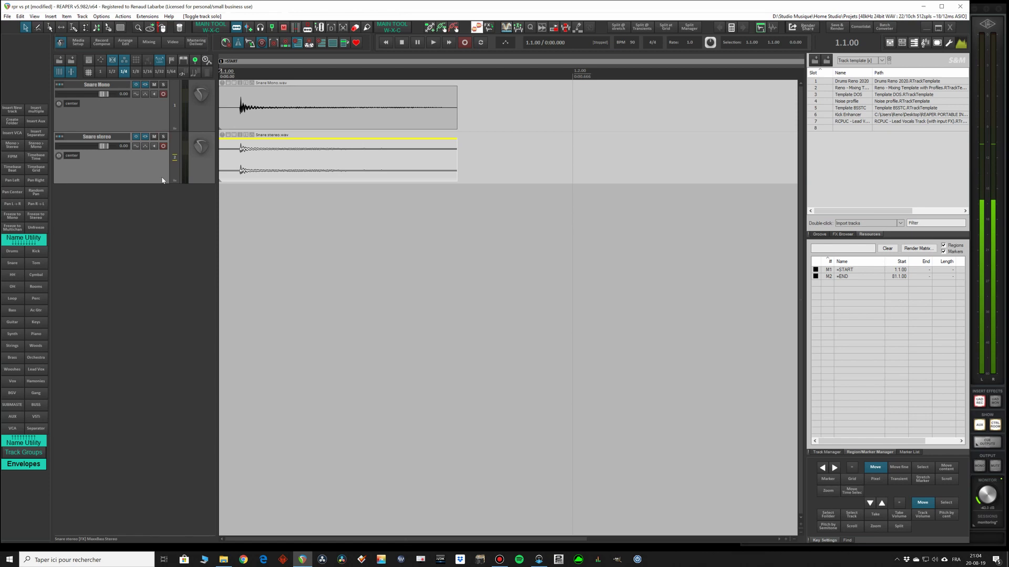
- Add a new track below Snare stereo and name it AUX
{"action": "double_click", "coordinate": [143, 218]}
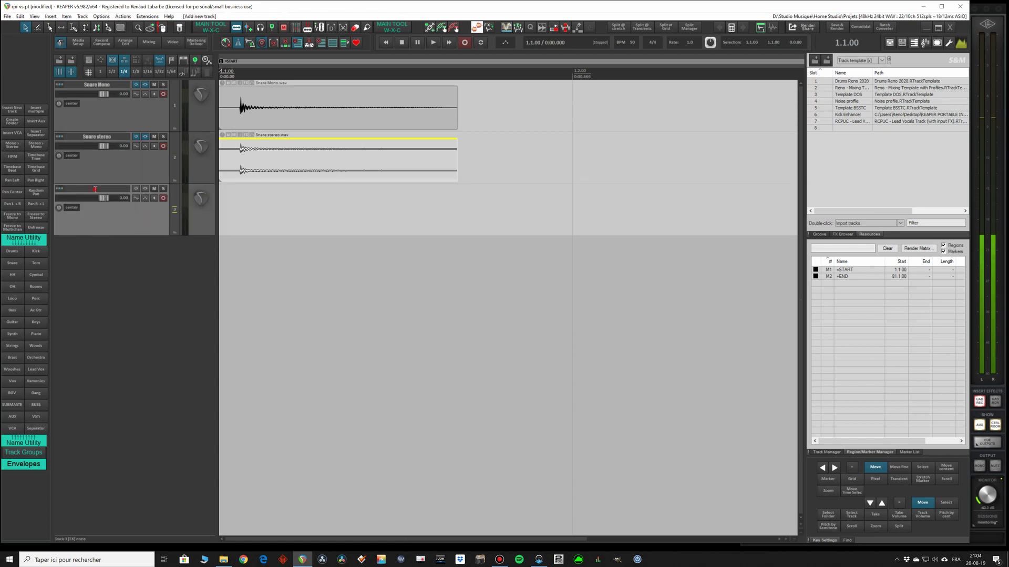
{"action": "double_click", "coordinate": [95, 189]}
{"action": "type", "text": "AUX"}
{"action": "key", "text": "Return"}
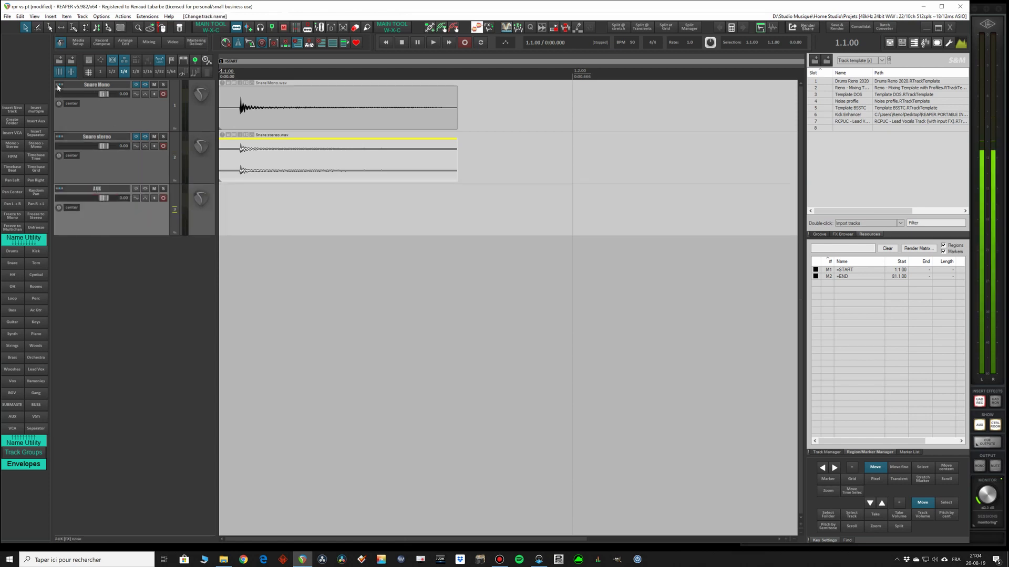
- Create a send from Snare Mono to the AUX track and view the routing of Snare Mono
{"action": "left_click_drag", "start_coordinate": [59, 103], "coordinate": [131, 216]}
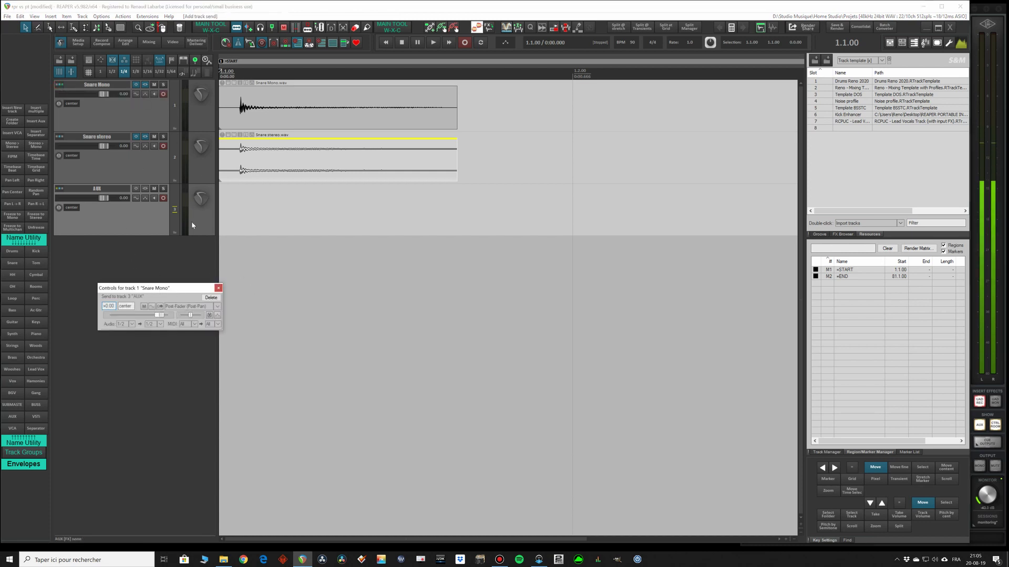
{"action": "left_click", "coordinate": [158, 121]}
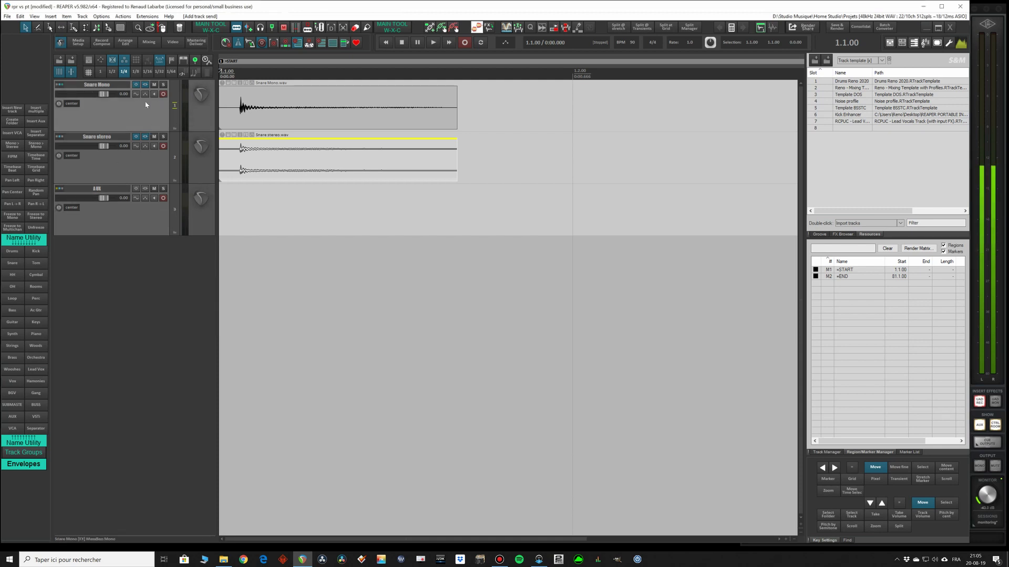
{"action": "left_click", "coordinate": [104, 228]}
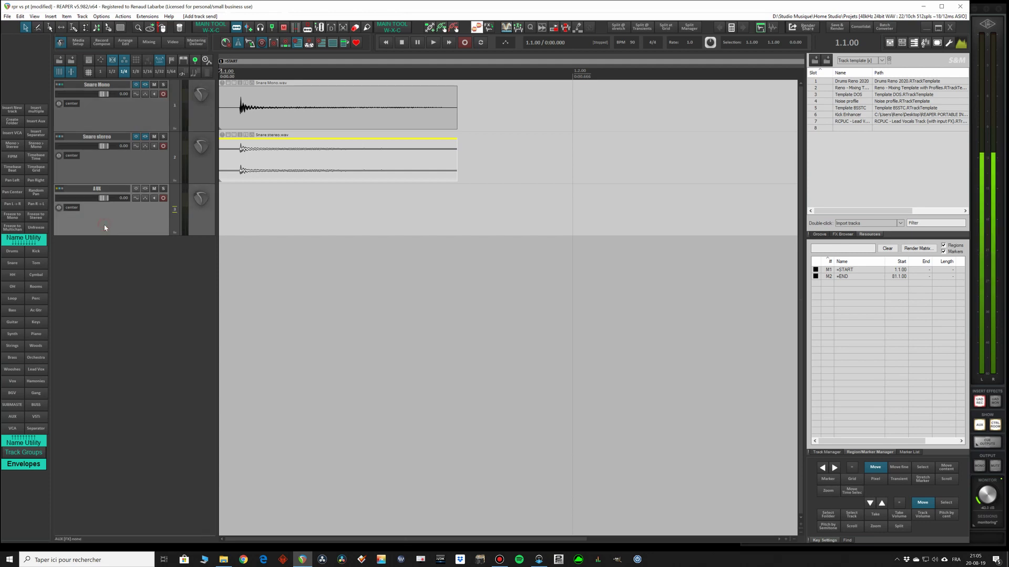
{"action": "left_click", "coordinate": [62, 89]}
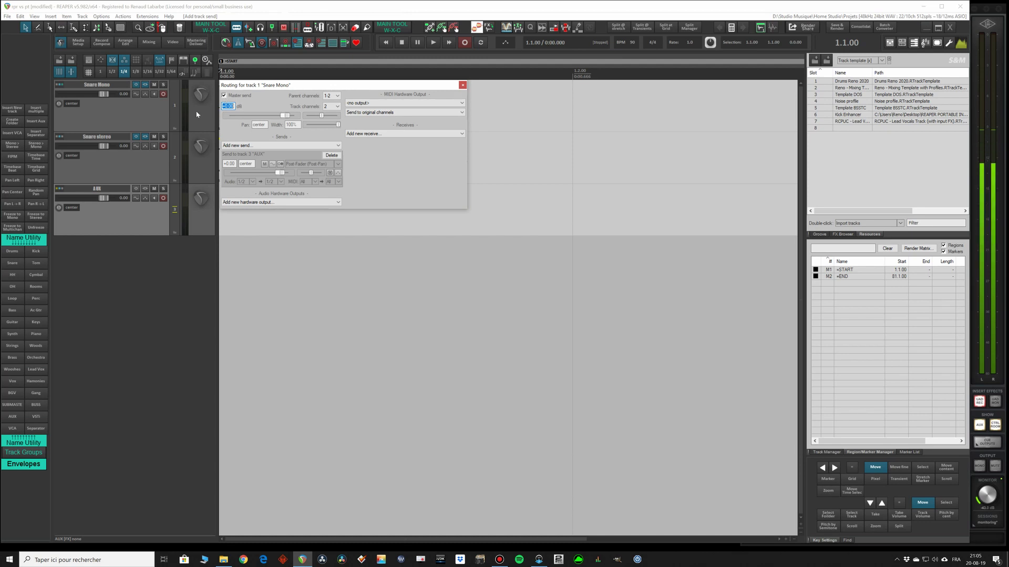
- Add two unnamed tracks below AUX and nest the last one inside the other as a folder child
{"action": "double_click", "coordinate": [186, 277]}
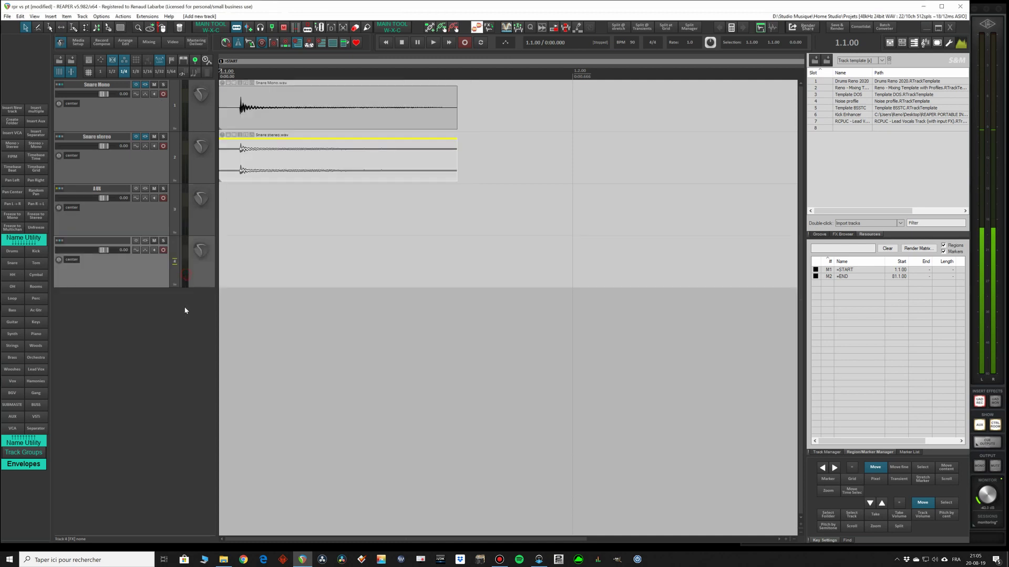
{"action": "double_click", "coordinate": [191, 314]}
{"action": "left_click_drag", "start_coordinate": [215, 273], "coordinate": [208, 313]}
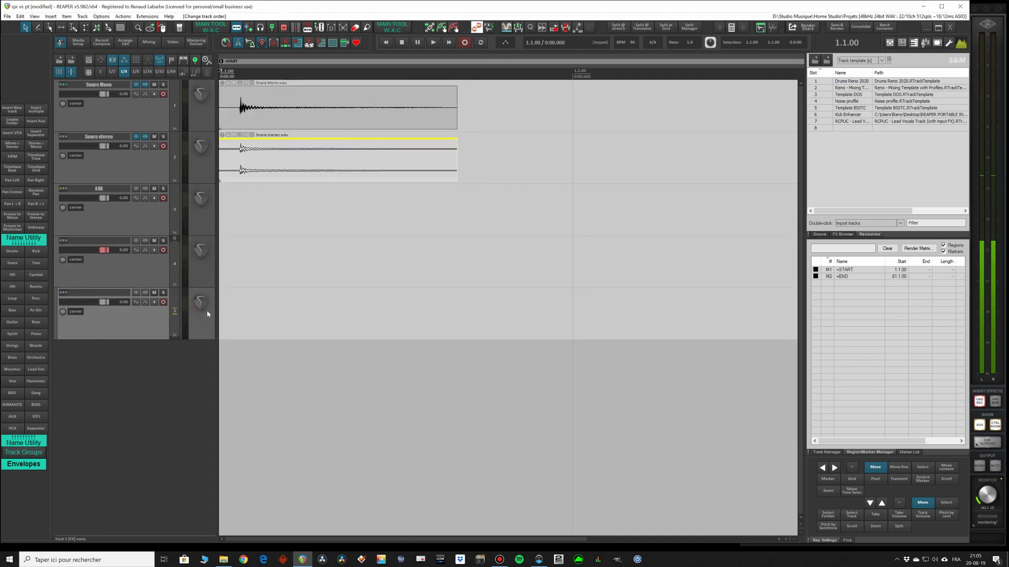
{"action": "left_click", "coordinate": [195, 270]}
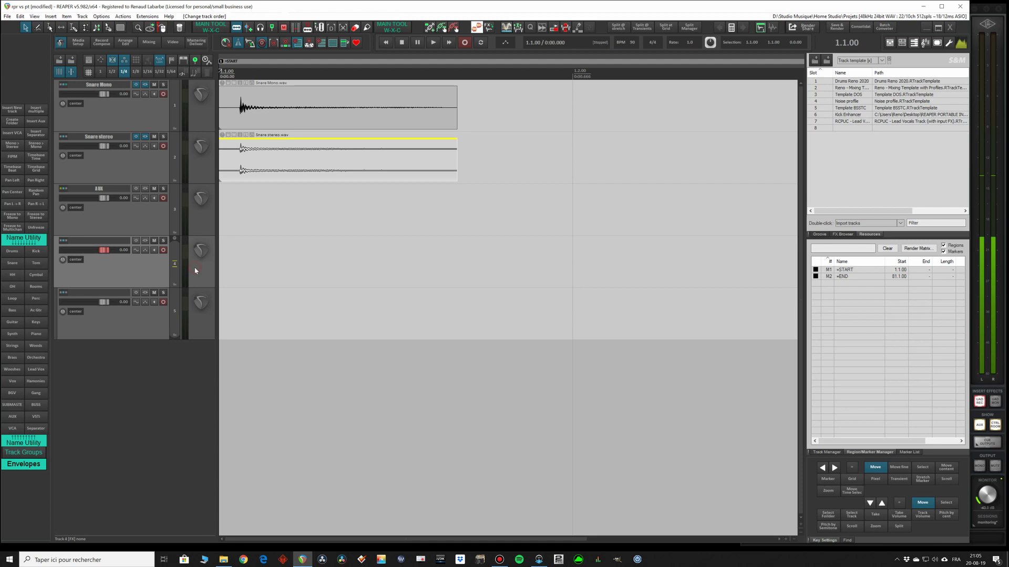
- Examine the parent send in the nested track's routing, then the master send and AUX send of Snare Mono
{"action": "left_click", "coordinate": [163, 315]}
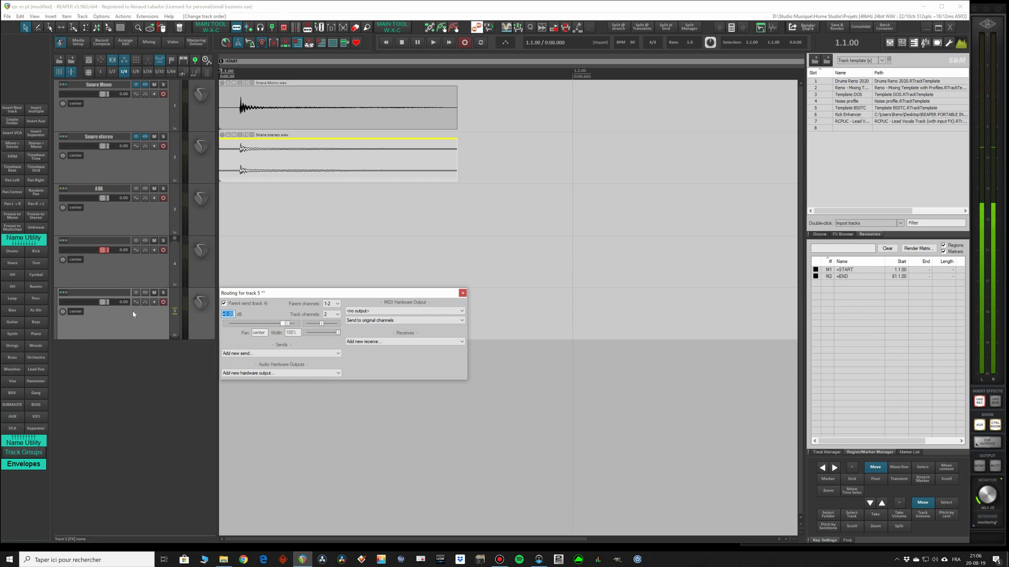
{"action": "left_click", "coordinate": [462, 293]}
{"action": "left_click", "coordinate": [64, 85]}
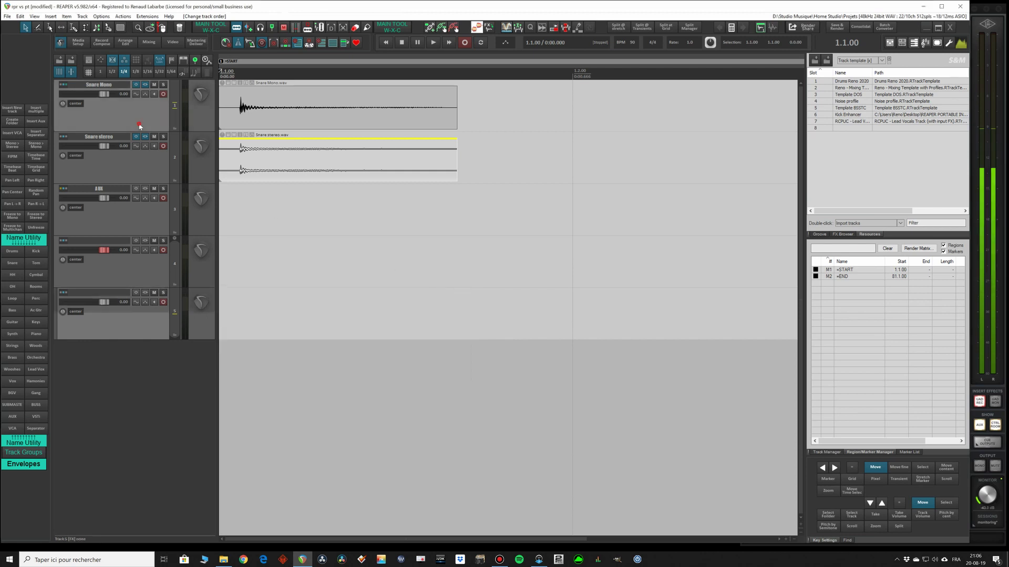
{"action": "left_click", "coordinate": [63, 85]}
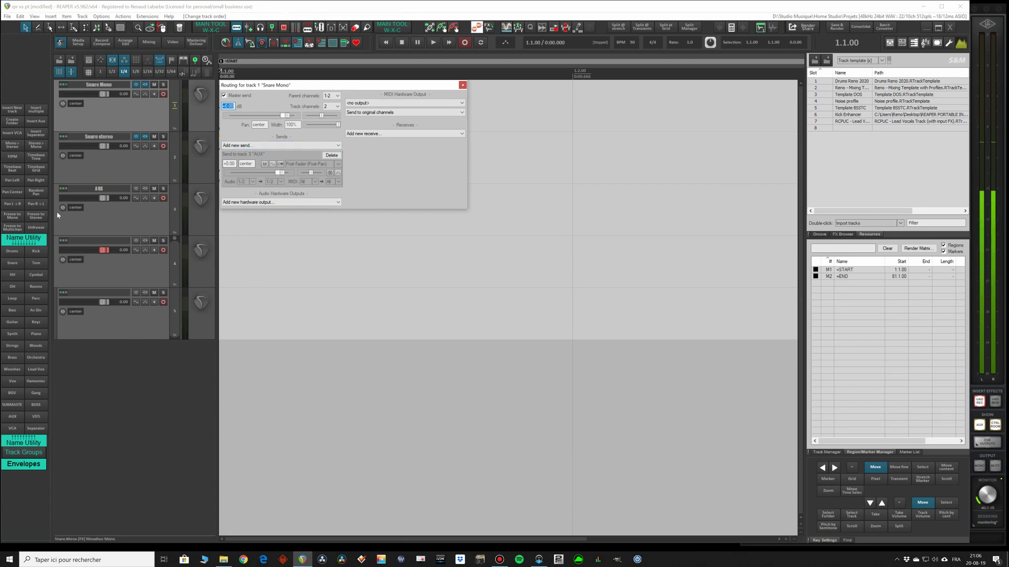
- Delete the unnamed folder track together with its nested child track
{"action": "left_click", "coordinate": [209, 257]}
{"action": "left_click", "coordinate": [205, 323], "text": "ctrl"}
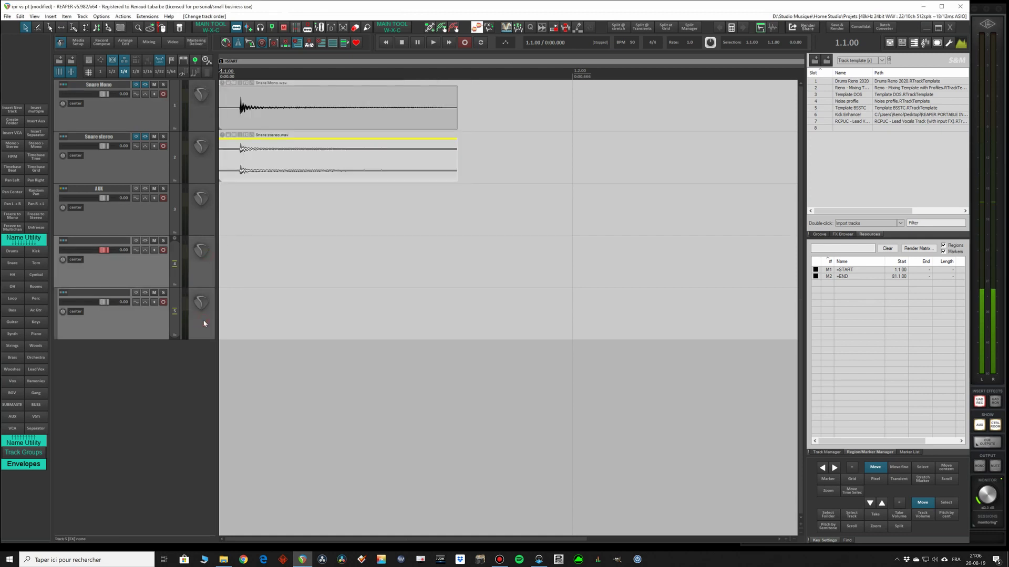
{"action": "key", "text": "Delete"}
{"action": "left_click", "coordinate": [496, 304]}
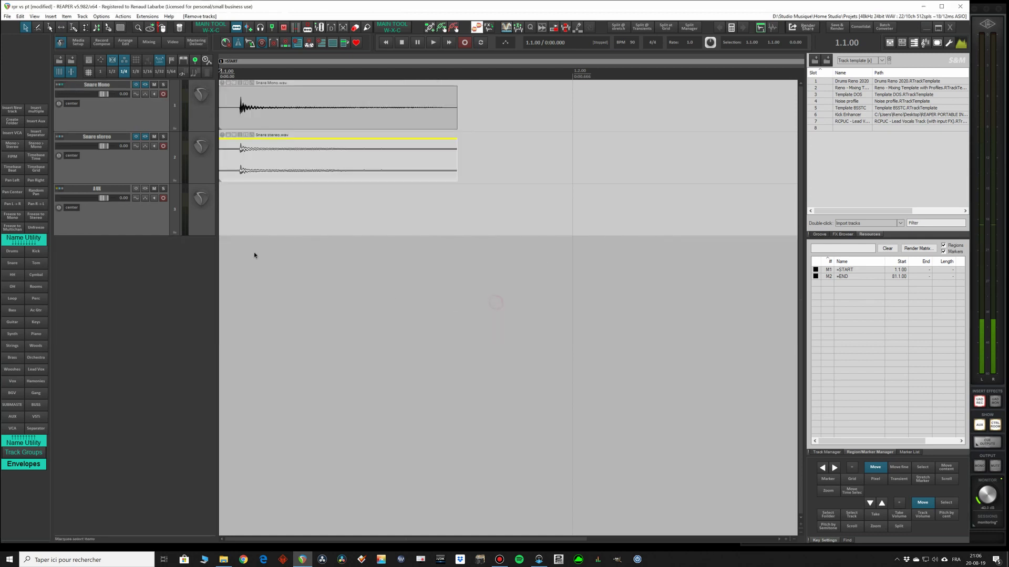
- Turn off the master send of Snare Mono and mute the Snare stereo track
{"action": "left_click", "coordinate": [60, 86]}
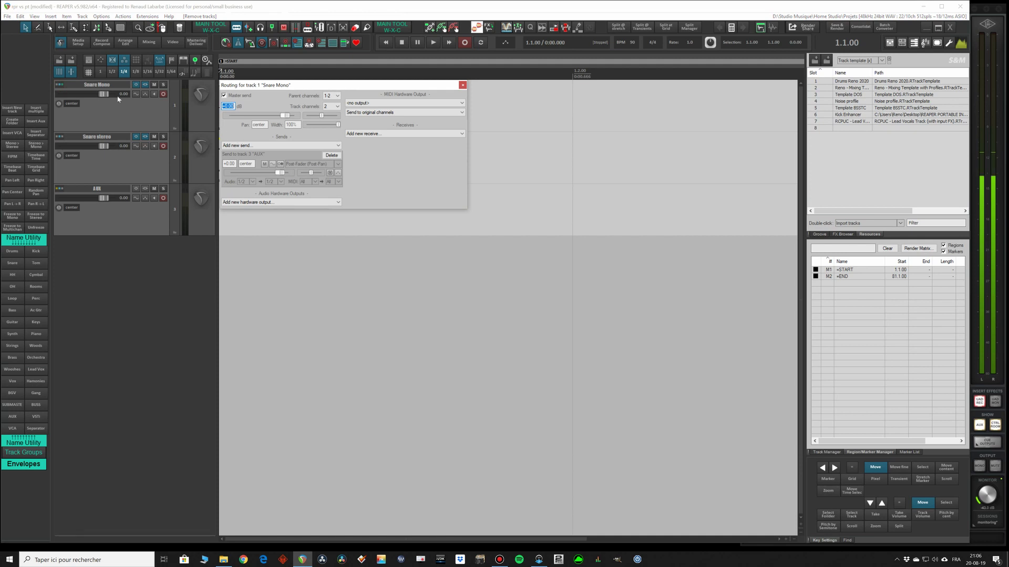
{"action": "left_click", "coordinate": [224, 95]}
{"action": "left_click", "coordinate": [128, 210]}
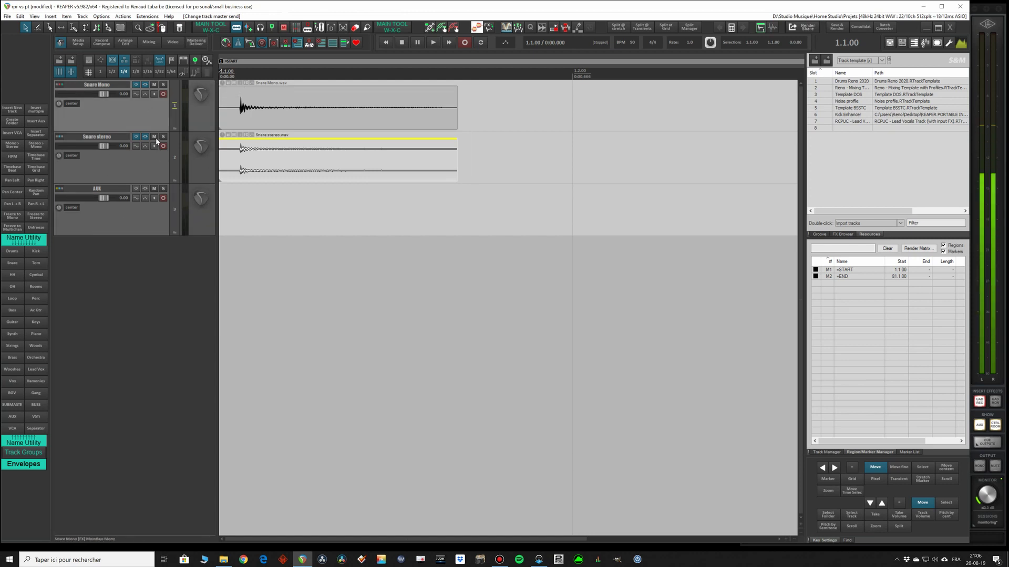
{"action": "key", "text": "F5"}
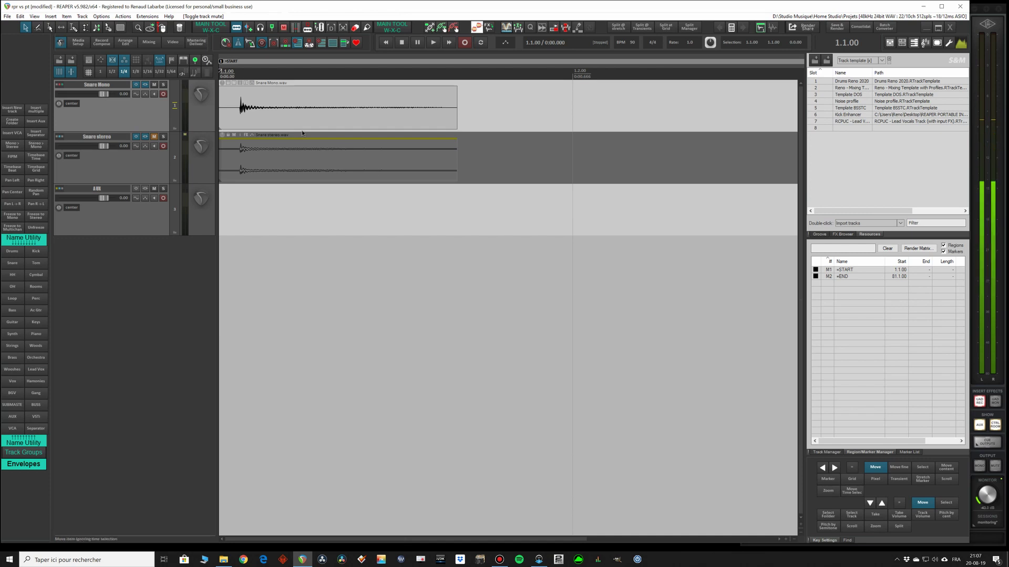
{"action": "left_click", "coordinate": [133, 215]}
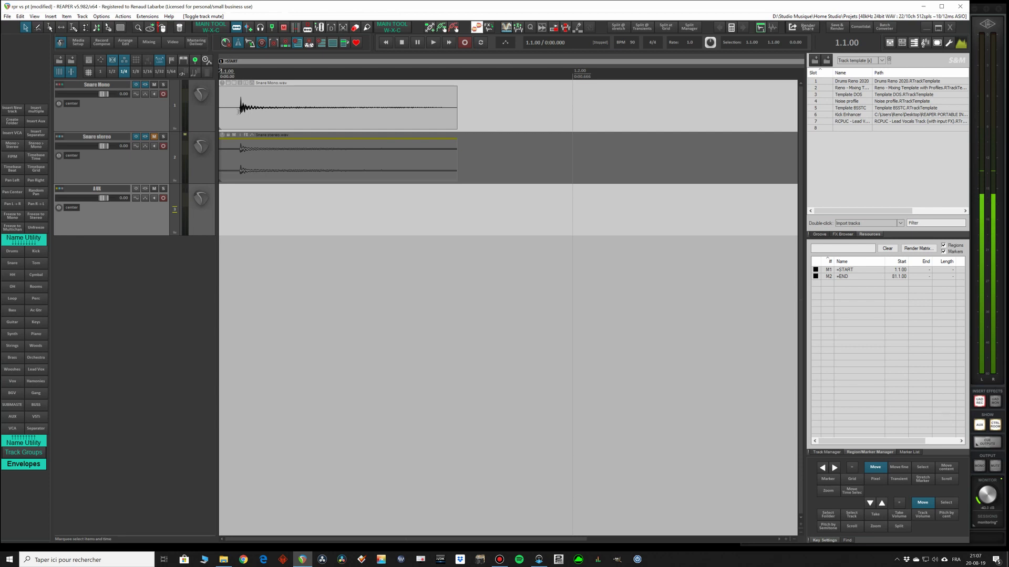
{"action": "left_click", "coordinate": [194, 108]}
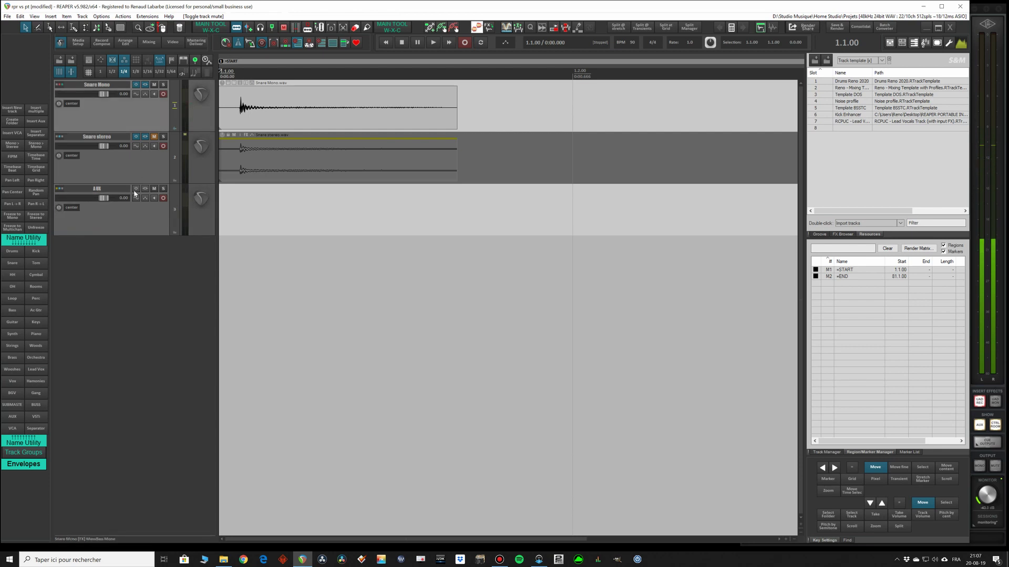
{"action": "left_click", "coordinate": [124, 221]}
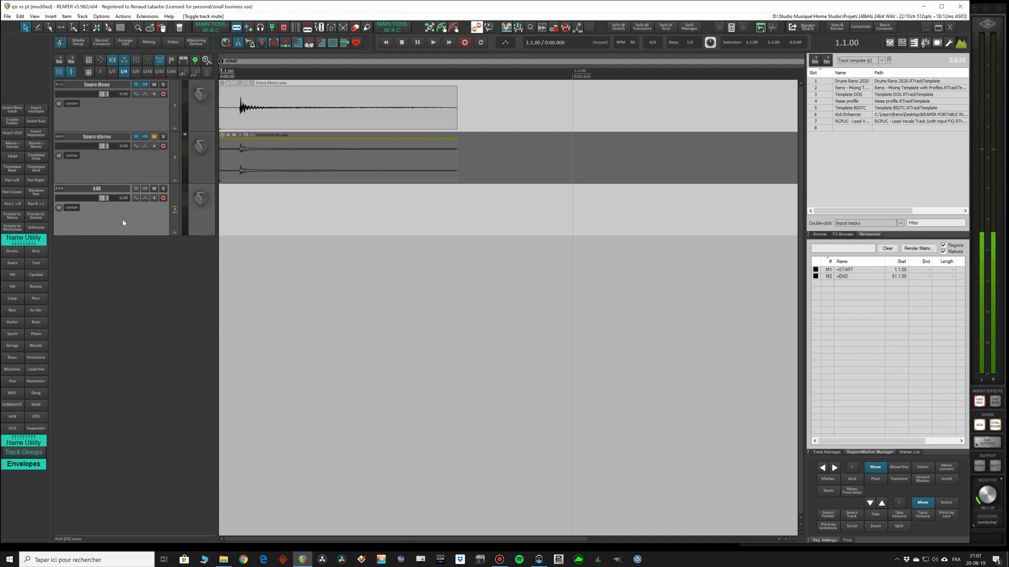
- Set the AUX track's pan mode to Dual pan and play back the snare
{"action": "right_click", "coordinate": [61, 208]}
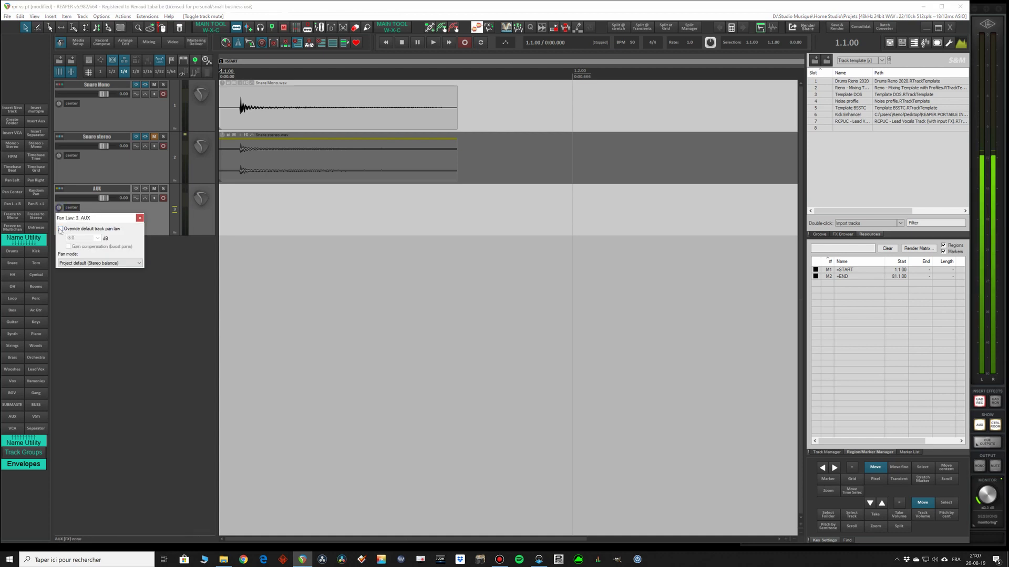
{"action": "left_click", "coordinate": [79, 263]}
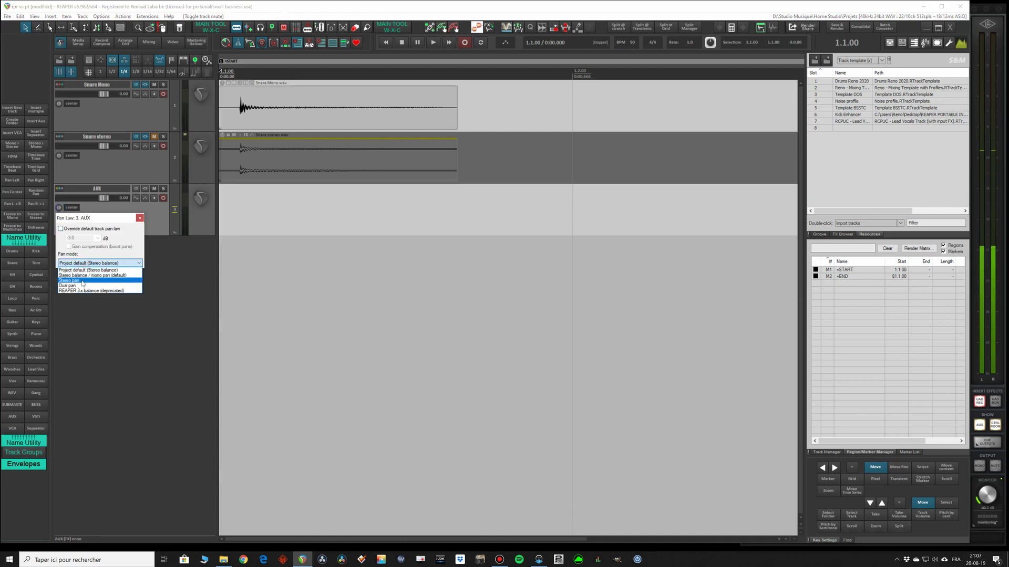
{"action": "left_click", "coordinate": [84, 290]}
{"action": "left_click", "coordinate": [140, 218]}
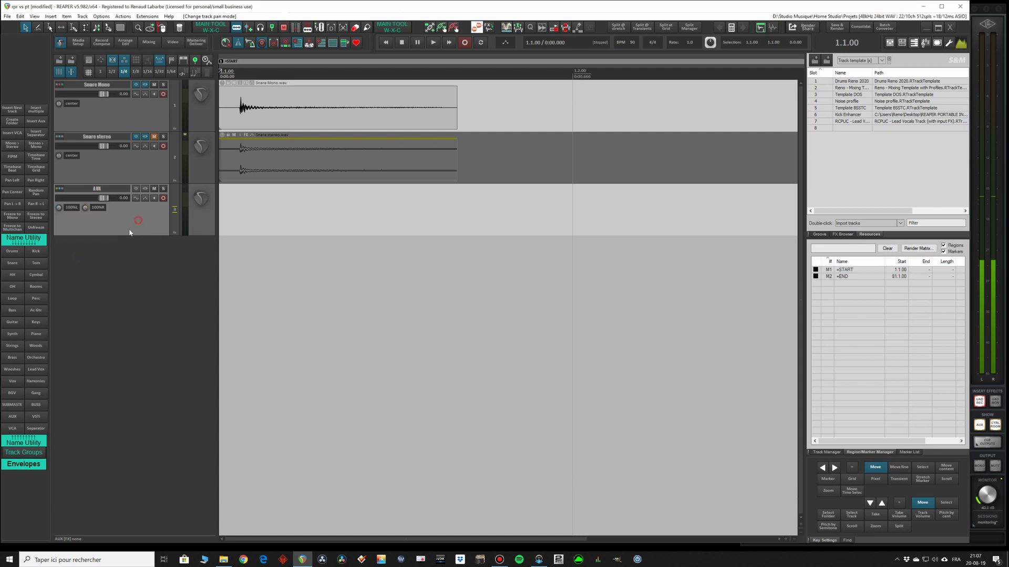
{"action": "key", "text": "space"}
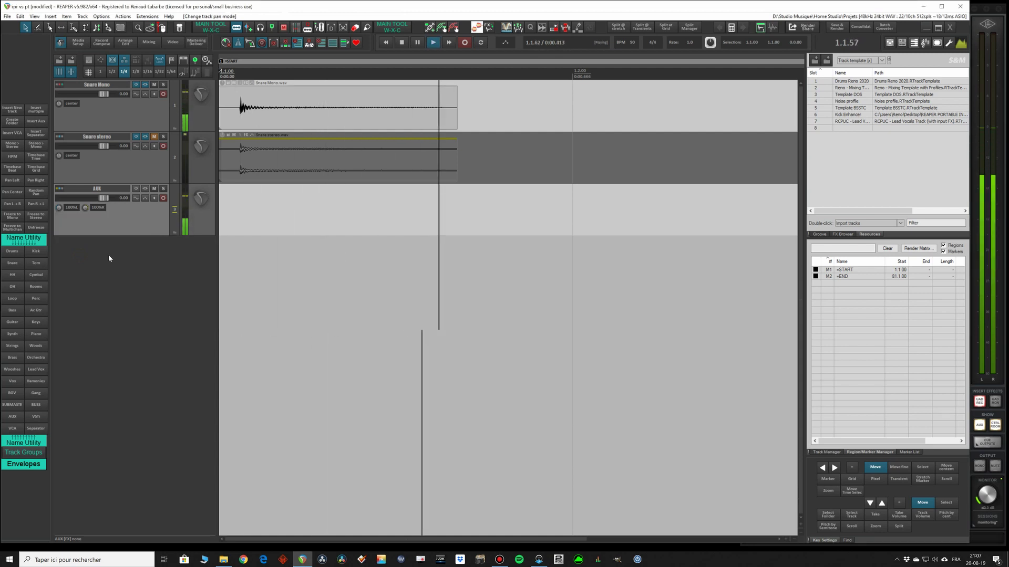
{"action": "key", "text": "space"}
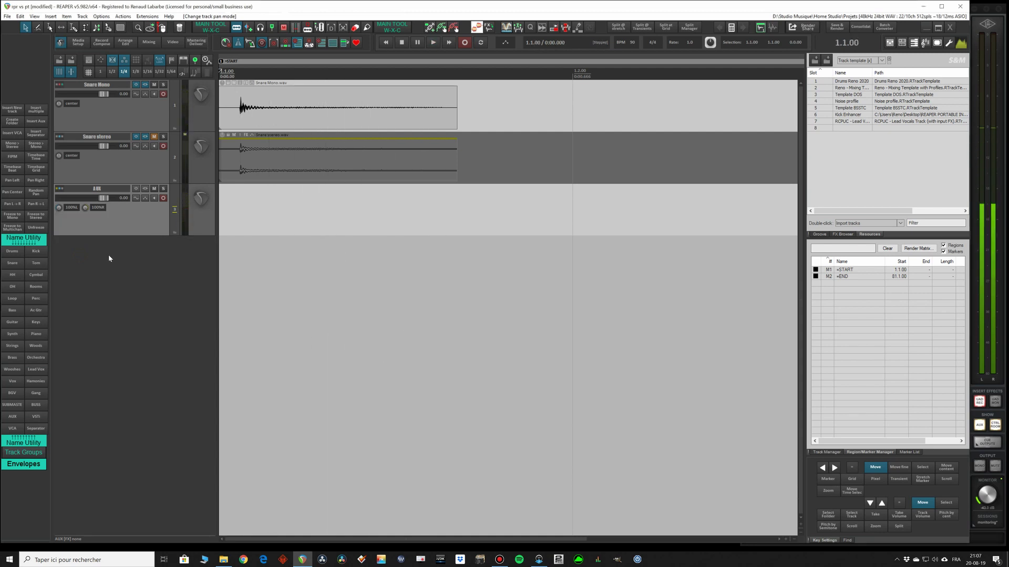
- Delete the AUX track and turn the master send of Snare Mono back on
{"action": "key", "text": "Delete"}
{"action": "left_click", "coordinate": [489, 303]}
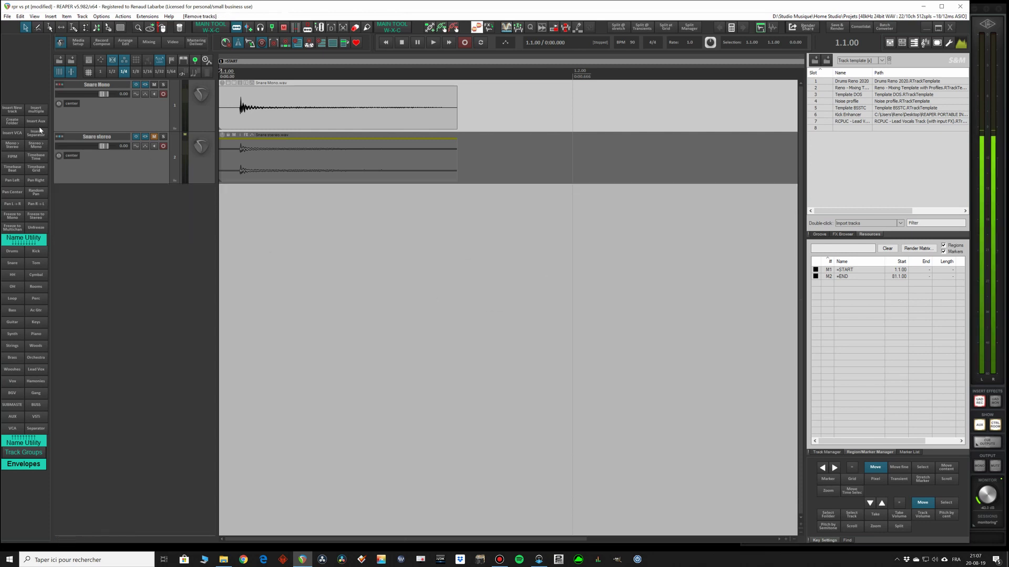
{"action": "left_click", "coordinate": [59, 85]}
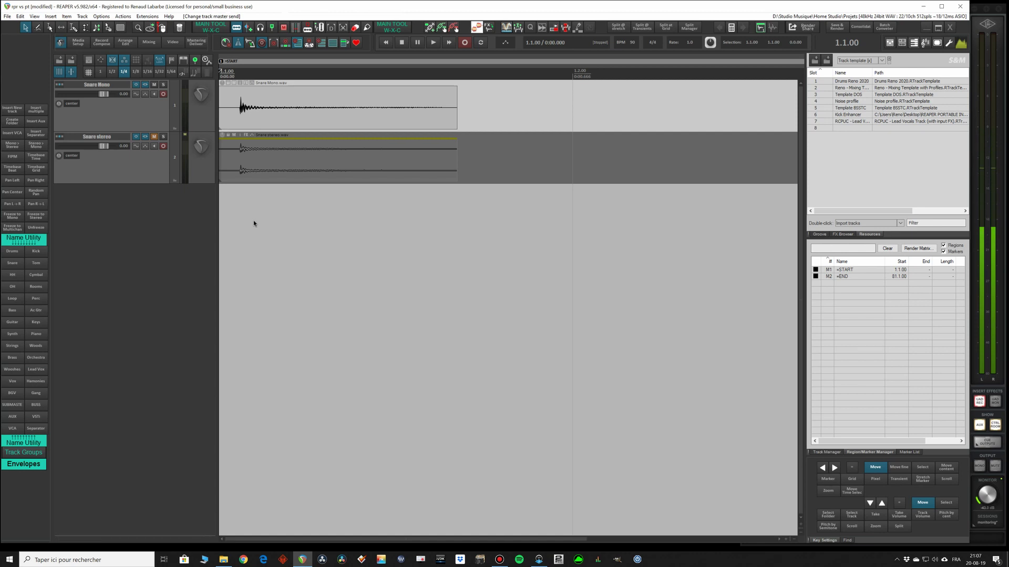
{"action": "left_click", "coordinate": [134, 120]}
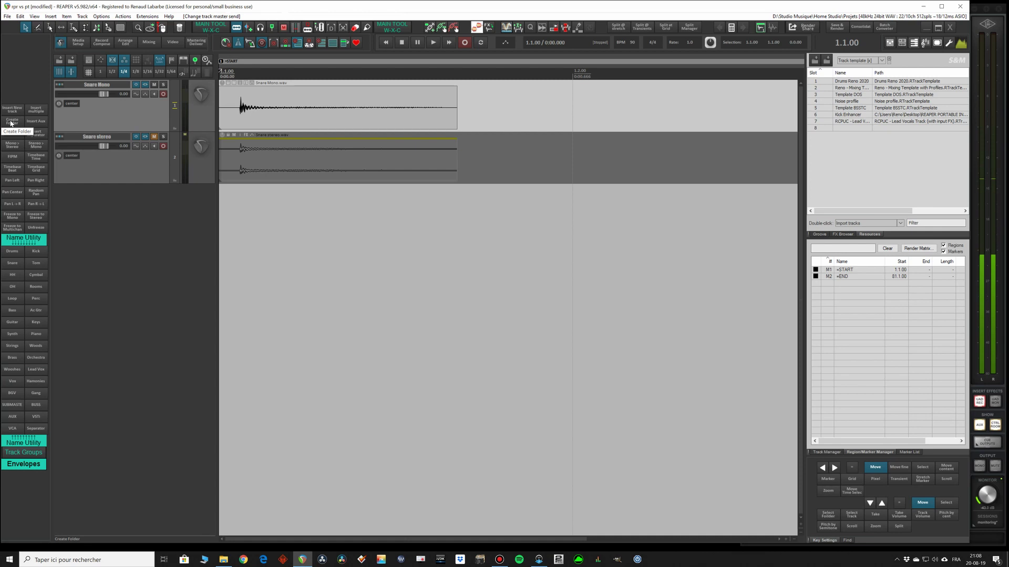
- Examine the pan law and center pan commands inside the folder-creation cycle action
{"action": "left_click", "coordinate": [147, 16]}
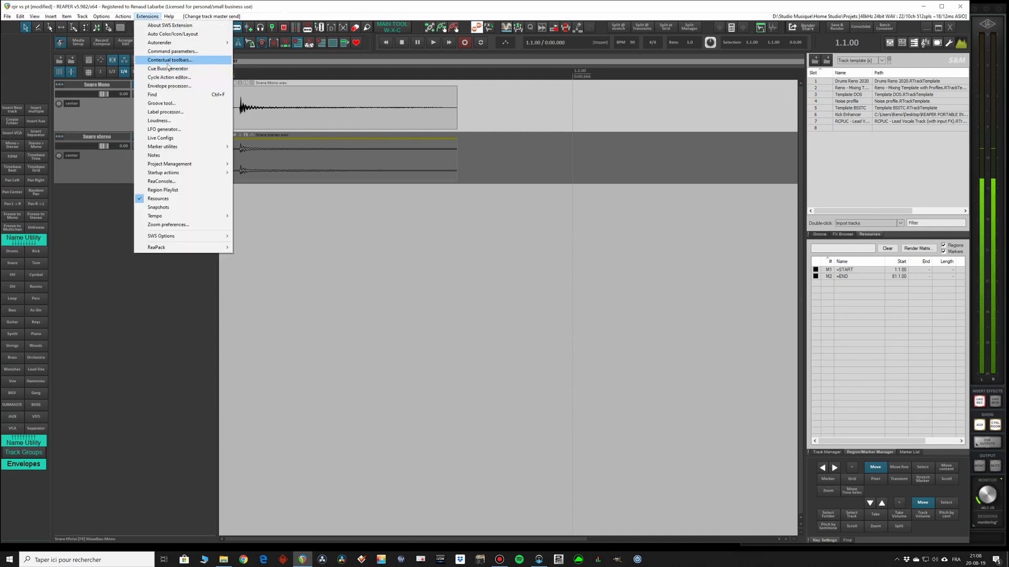
{"action": "left_click", "coordinate": [168, 77]}
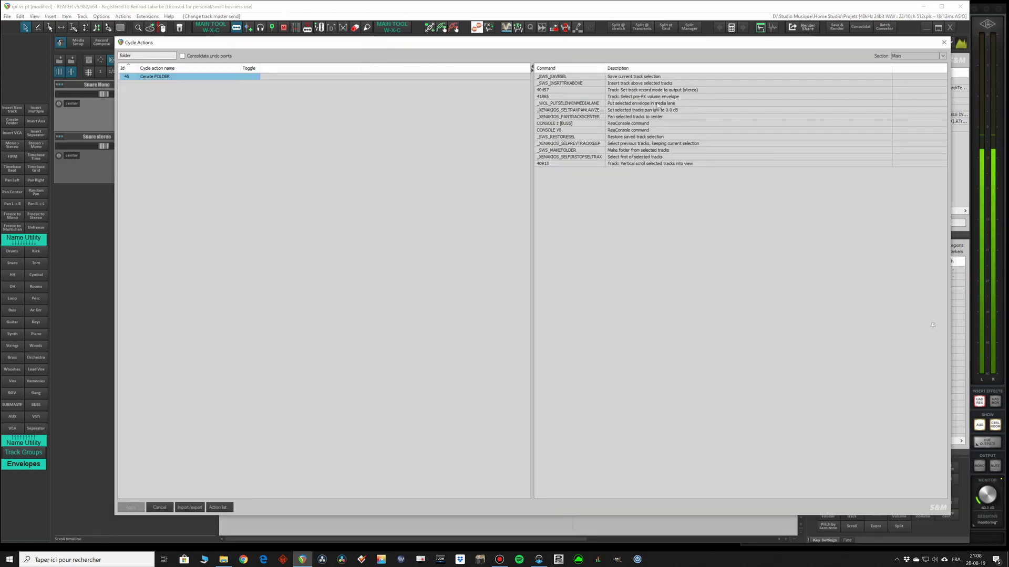
{"action": "left_click", "coordinate": [620, 117]}
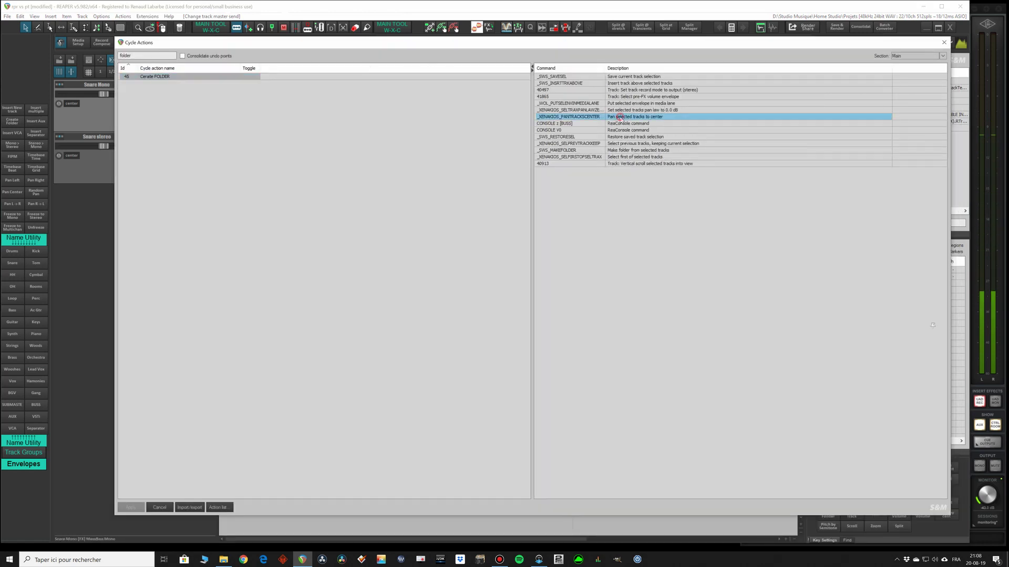
{"action": "left_click", "coordinate": [667, 110]}
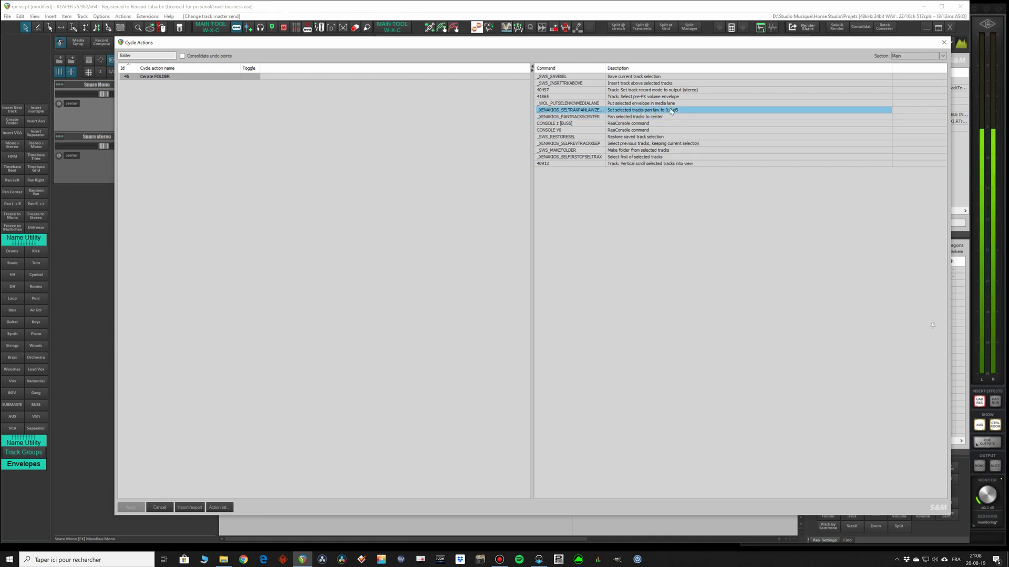
{"action": "key", "text": "Escape"}
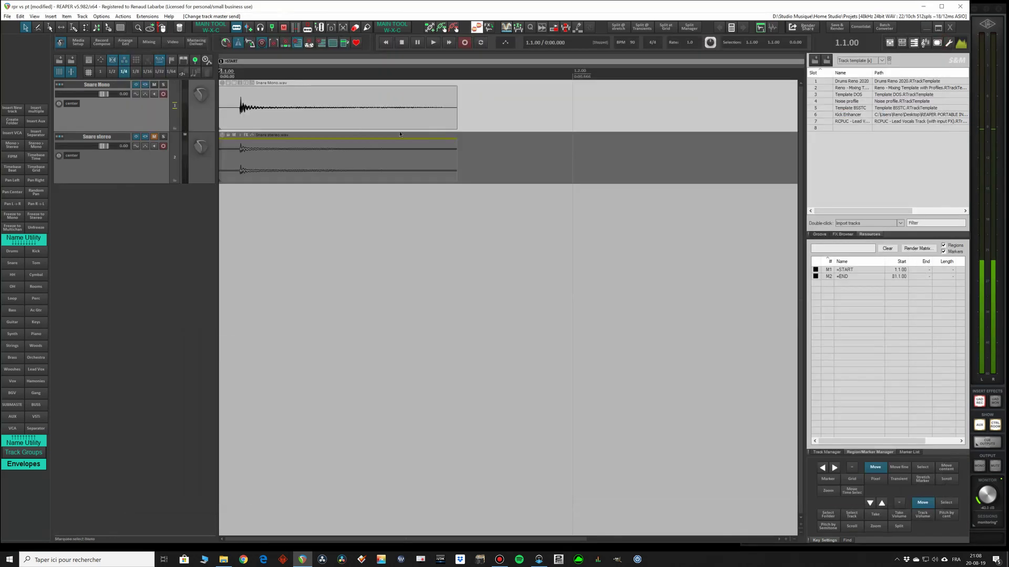
- Check the project's pan law, then create a folder bus from both snare tracks and view its pan law override
{"action": "left_click", "coordinate": [137, 171], "text": "ctrl"}
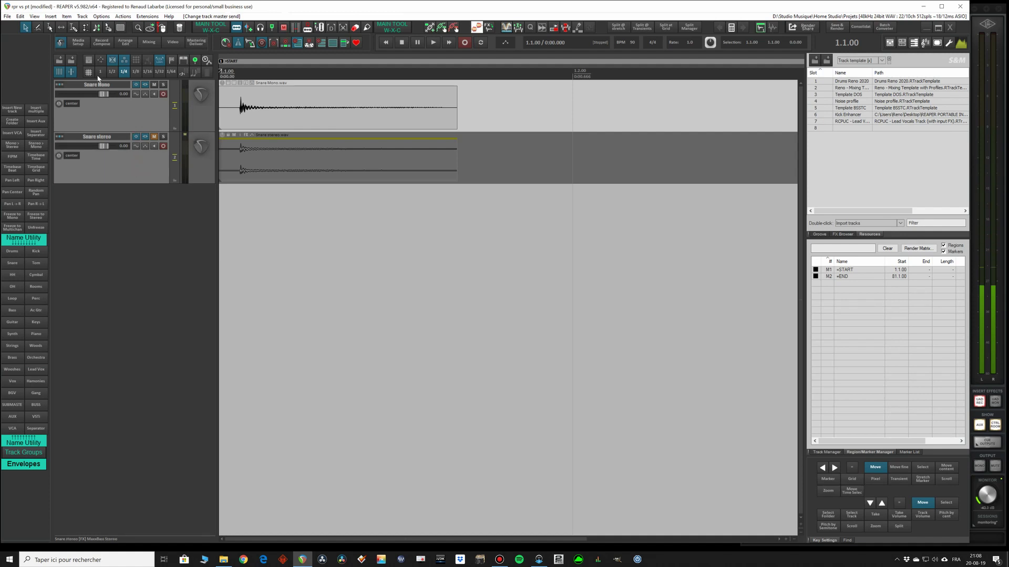
{"action": "left_click", "coordinate": [88, 61]}
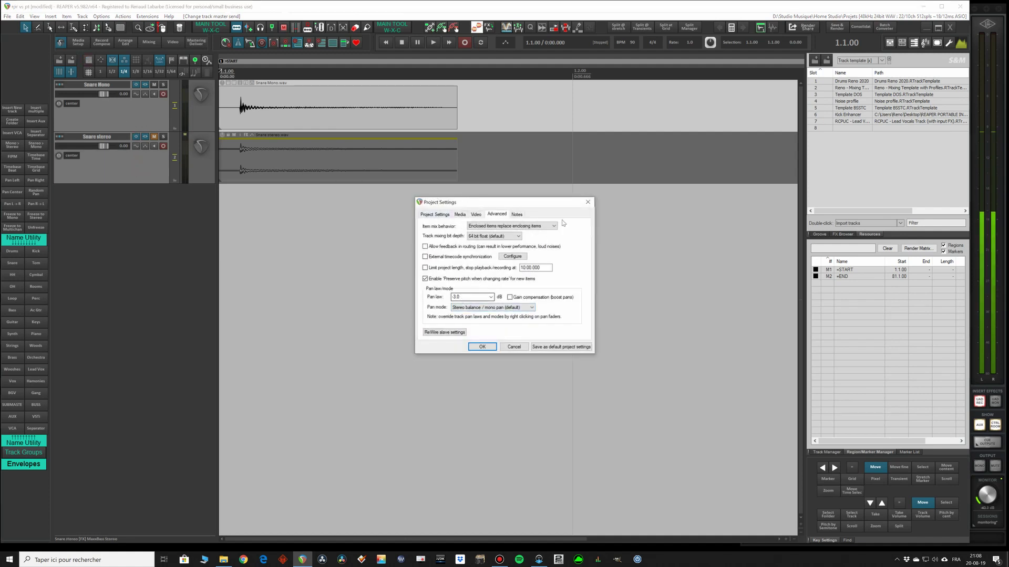
{"action": "left_click", "coordinate": [589, 201]}
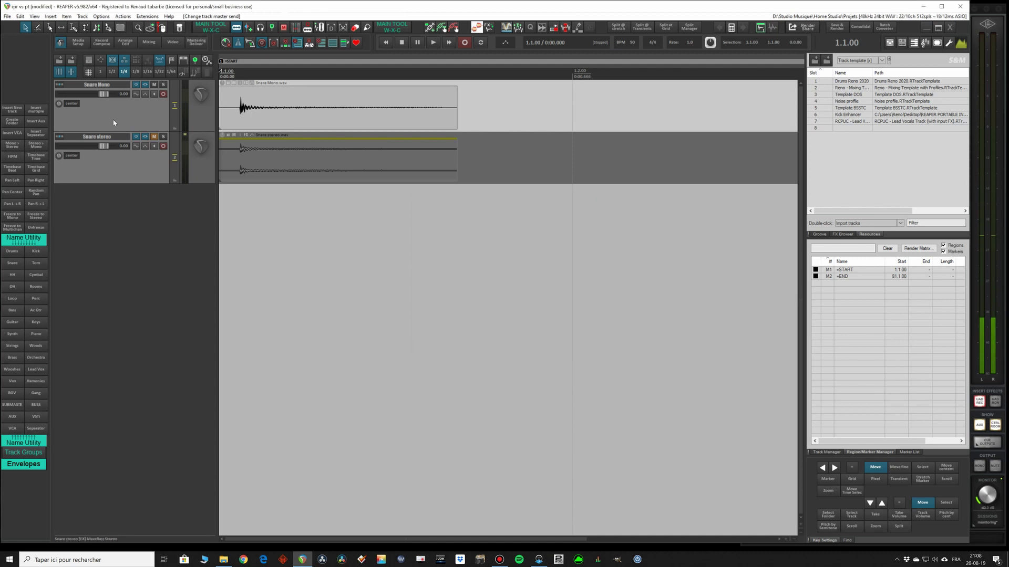
{"action": "left_click", "coordinate": [13, 124]}
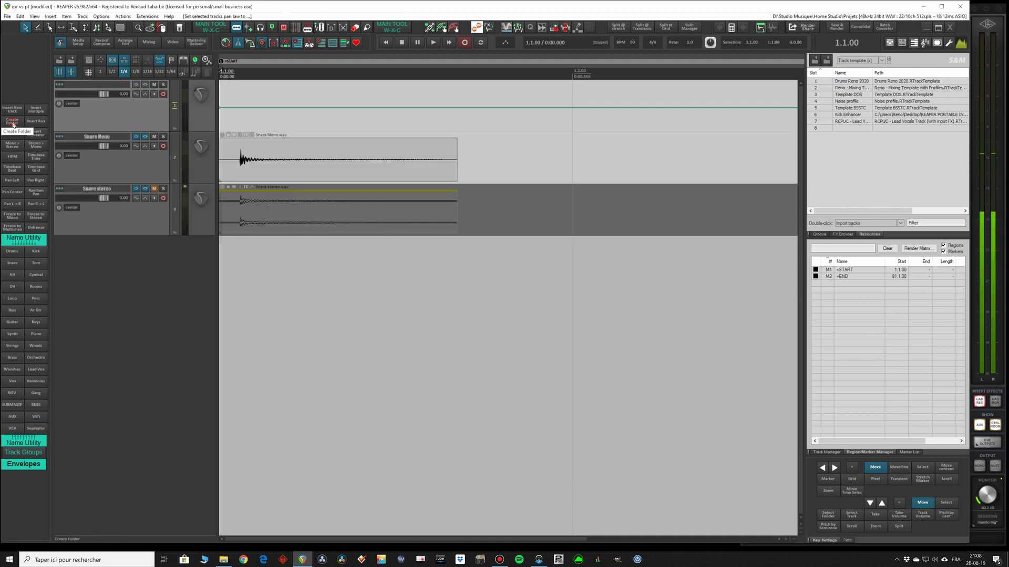
{"action": "right_click", "coordinate": [64, 106]}
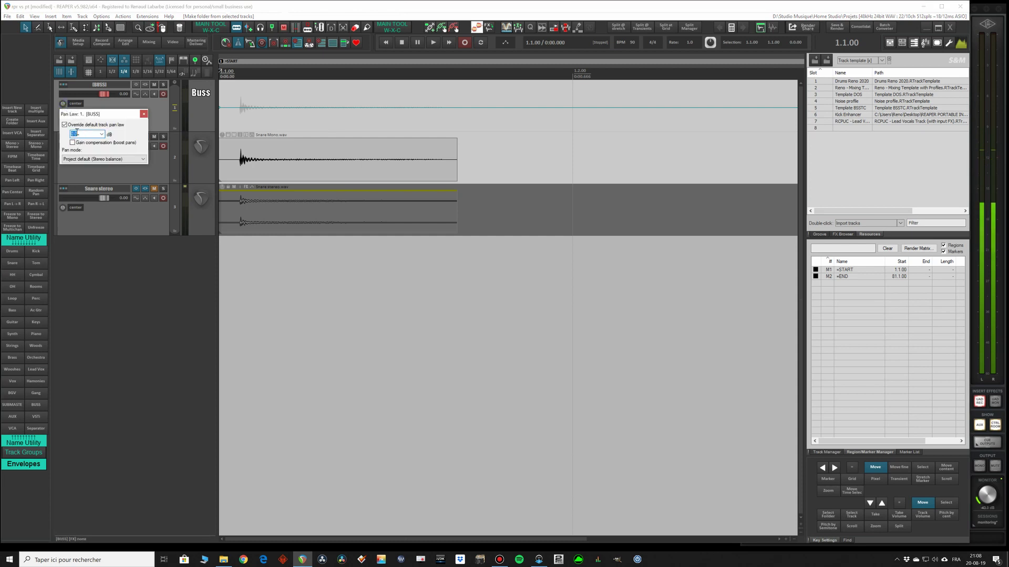
{"action": "left_click", "coordinate": [144, 114]}
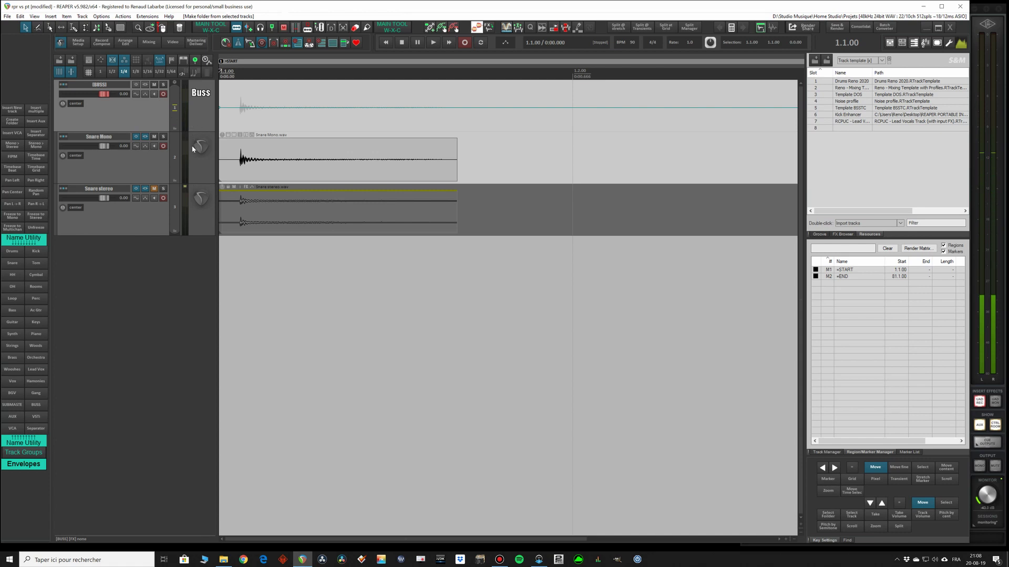
- Undo the creation of the folder bus above the snare tracks
{"action": "key", "text": "ctrl+z"}
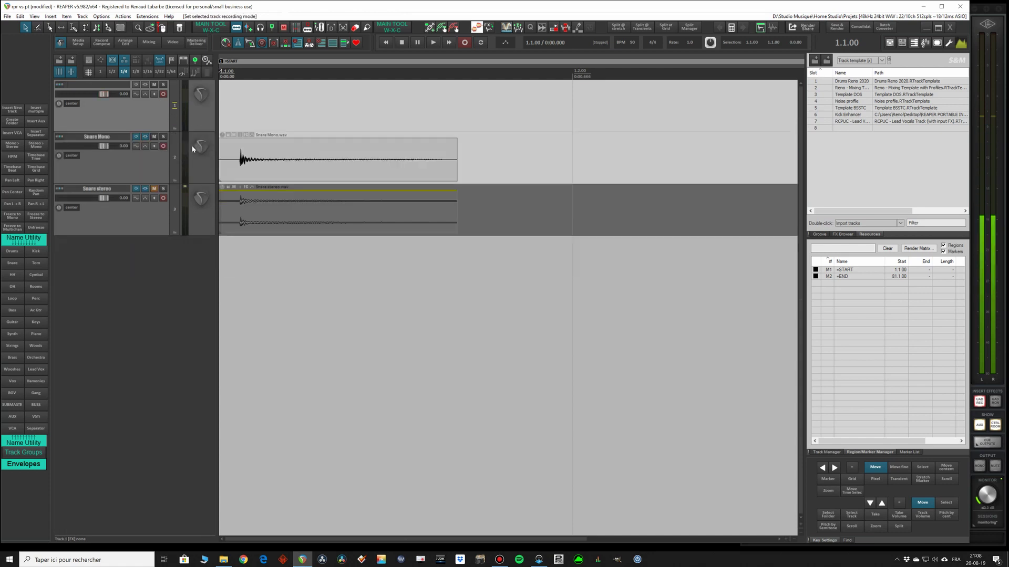
{"action": "key", "text": "ctrl+z"}
- Insert an aux track above Snare Mono and set its volume to 0.00 dB
{"action": "left_click", "coordinate": [156, 128]}
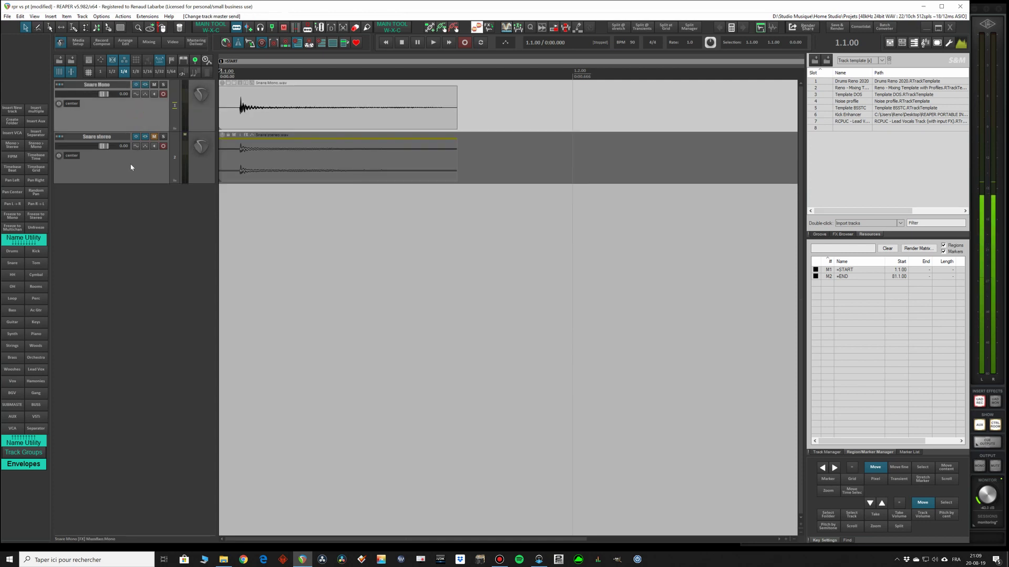
{"action": "left_click", "coordinate": [34, 127]}
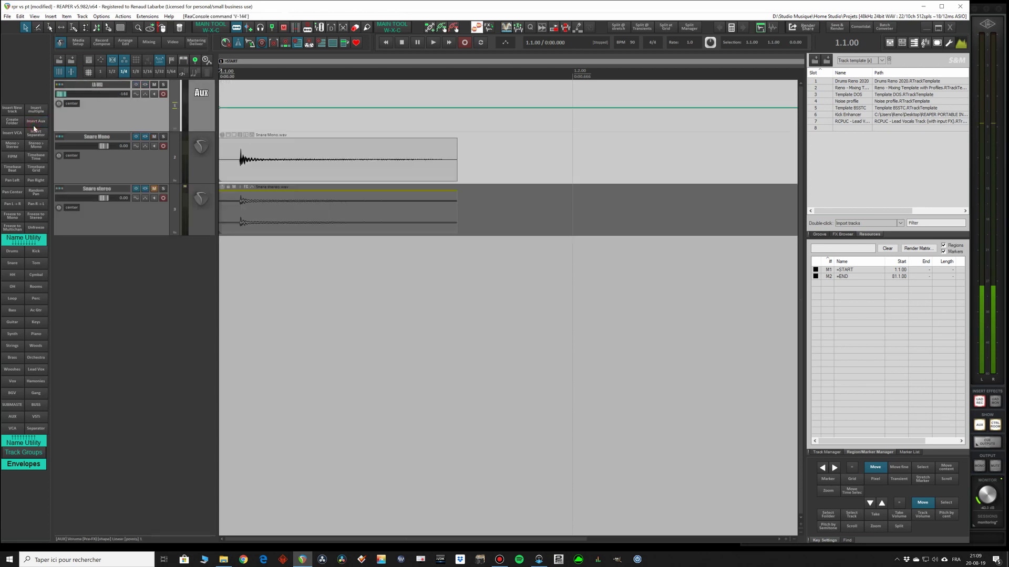
{"action": "double_click", "coordinate": [89, 94]}
{"action": "key", "text": "alt+r"}
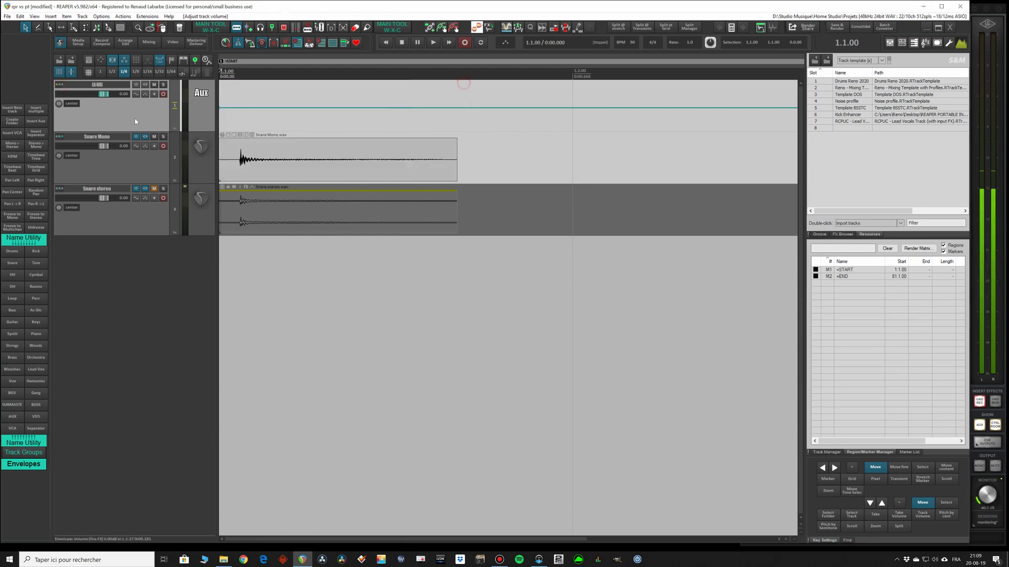
- Compare the new aux track's pan law override with the project's default pan law settings
{"action": "right_click", "coordinate": [59, 105]}
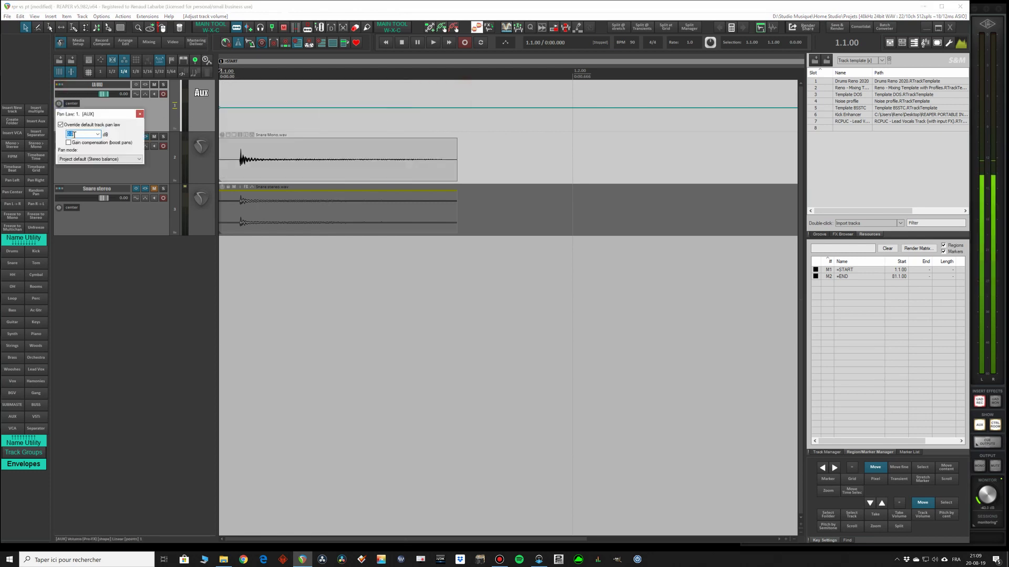
{"action": "left_click", "coordinate": [139, 114]}
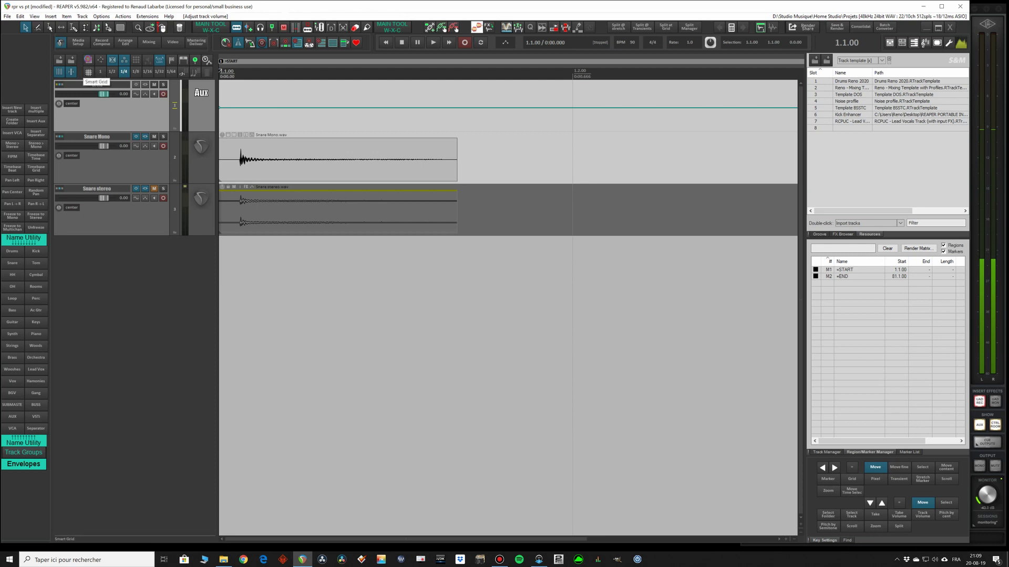
{"action": "key", "text": "alt+Return"}
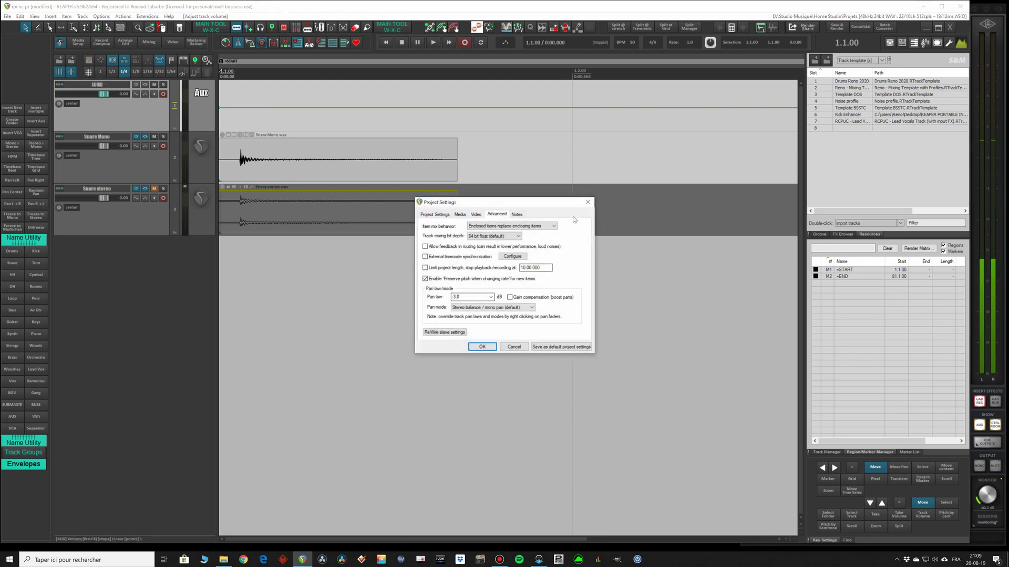
{"action": "left_click", "coordinate": [587, 202]}
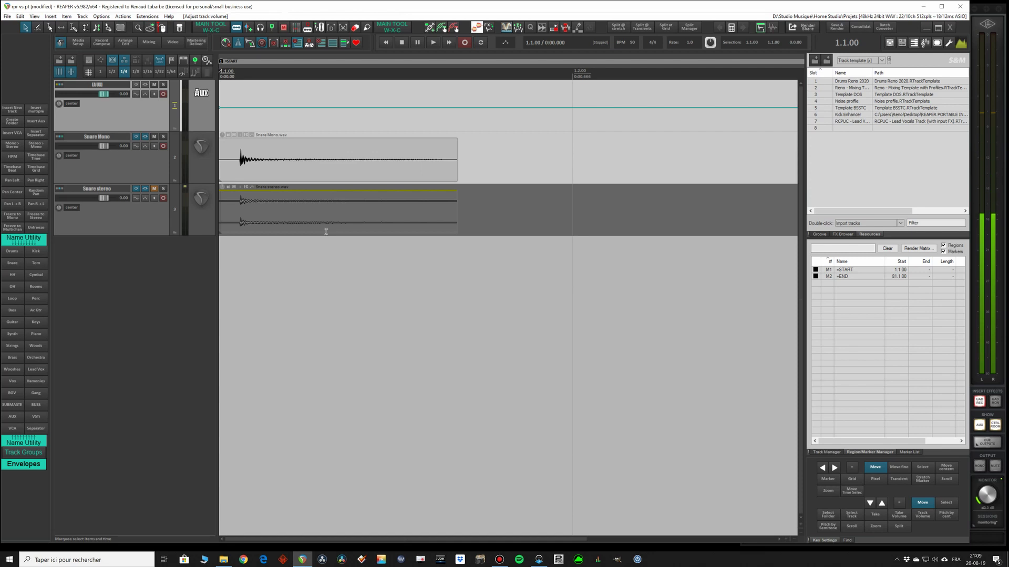